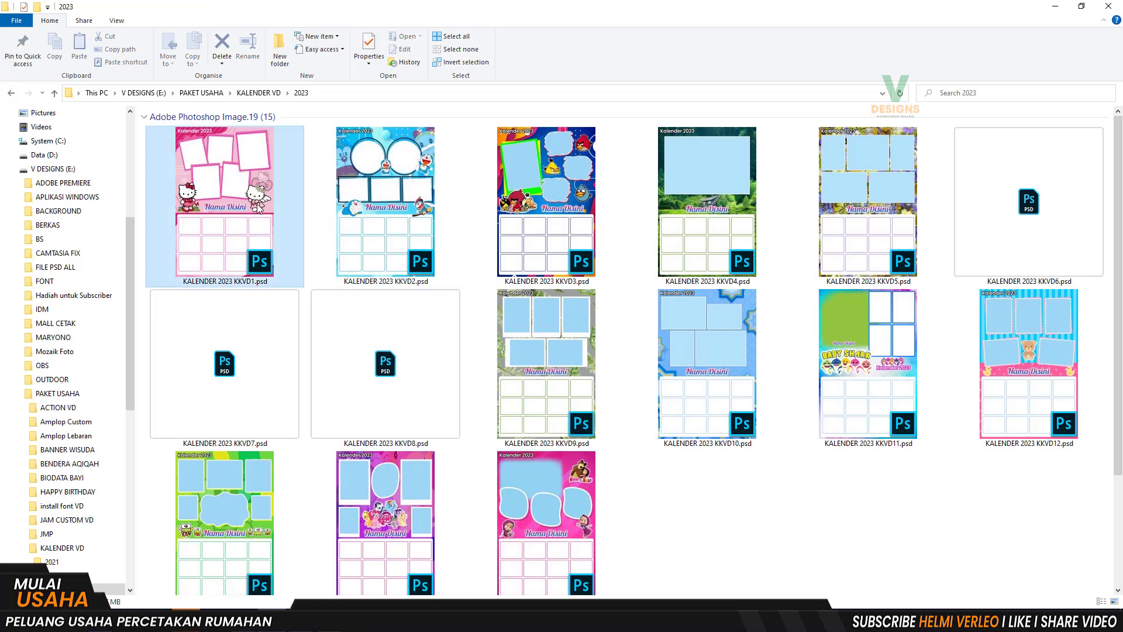
Step: Select all fifteen KALENDER 2023 PSD templates in the 2023 folder
{"action": "key", "text": "ctrl+a"}
Step: Drag the selected calendar templates onto Photoshop so they open as documents
{"action": "mouse_move", "coordinate": [240, 246]}
{"action": "left_mouse_down"}
{"action": "mouse_move", "coordinate": [238, 606]}
{"action": "mouse_move", "coordinate": [433, 28]}
{"action": "left_mouse_up"}
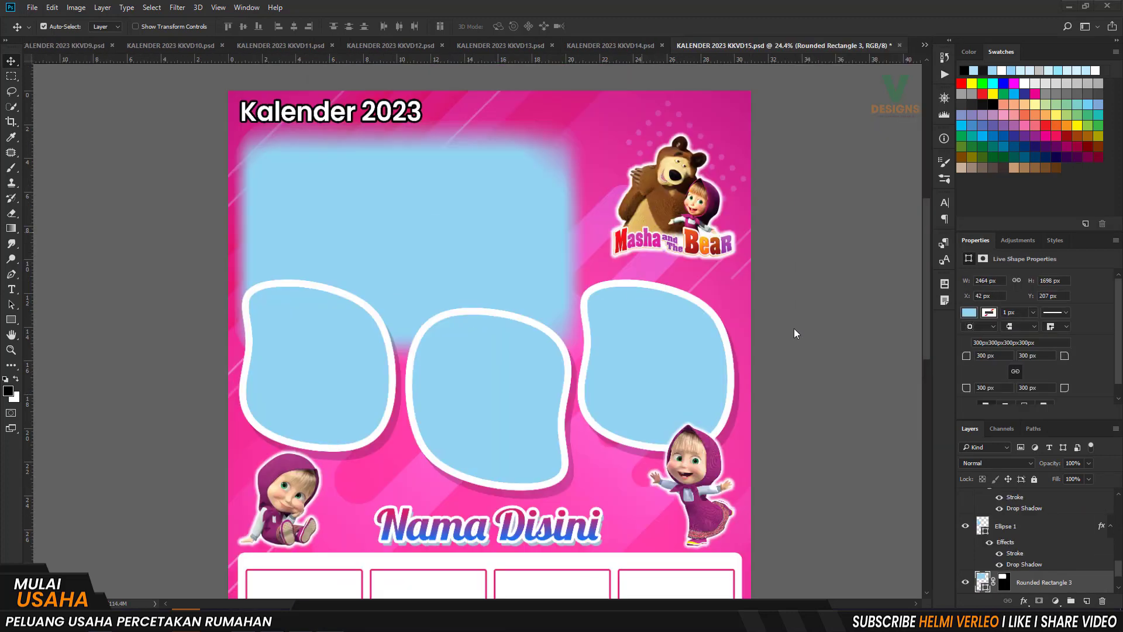
Step: Place the couple photo from Downloads onto the calendar above the Rounded Rectangle 3 frame
{"action": "right_click", "coordinate": [429, 228]}
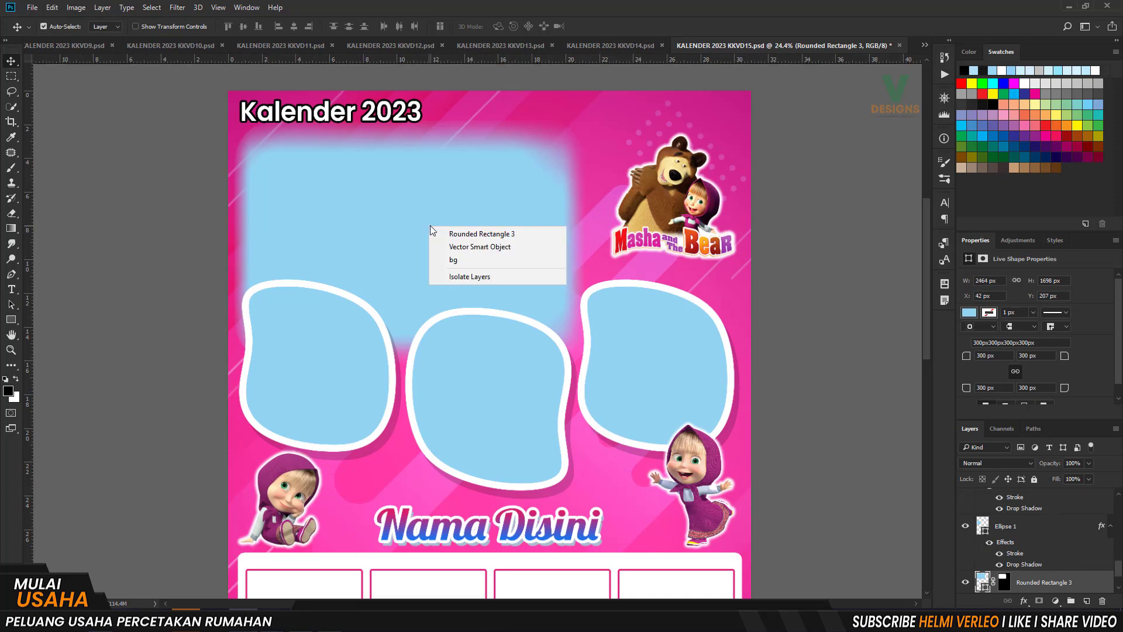
{"action": "left_click", "coordinate": [492, 233]}
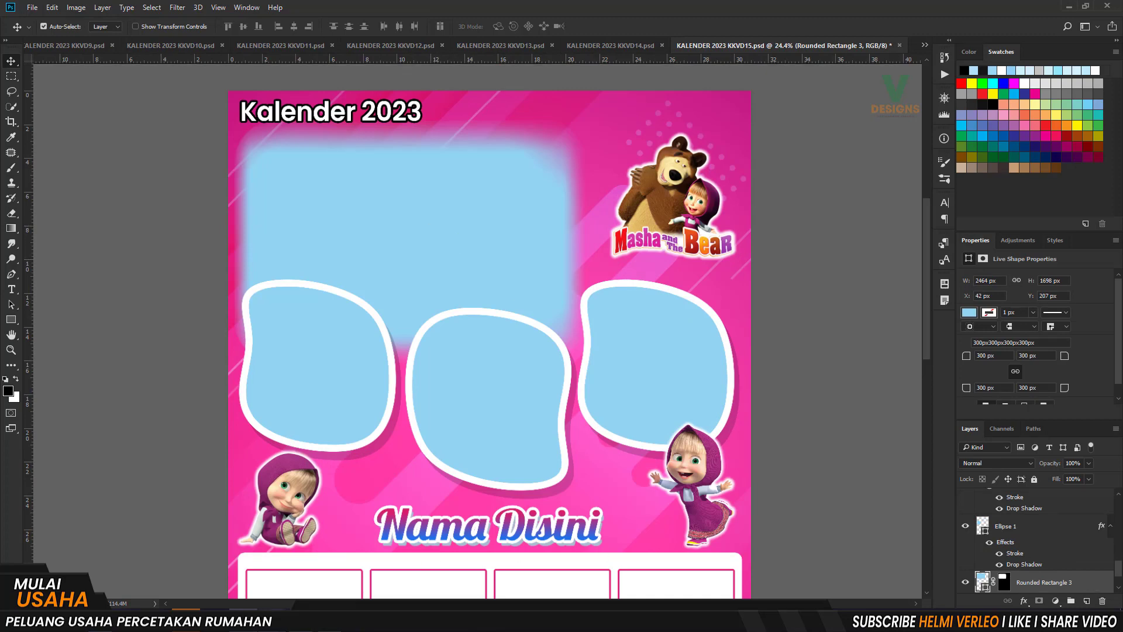
{"action": "left_click", "coordinate": [338, 564]}
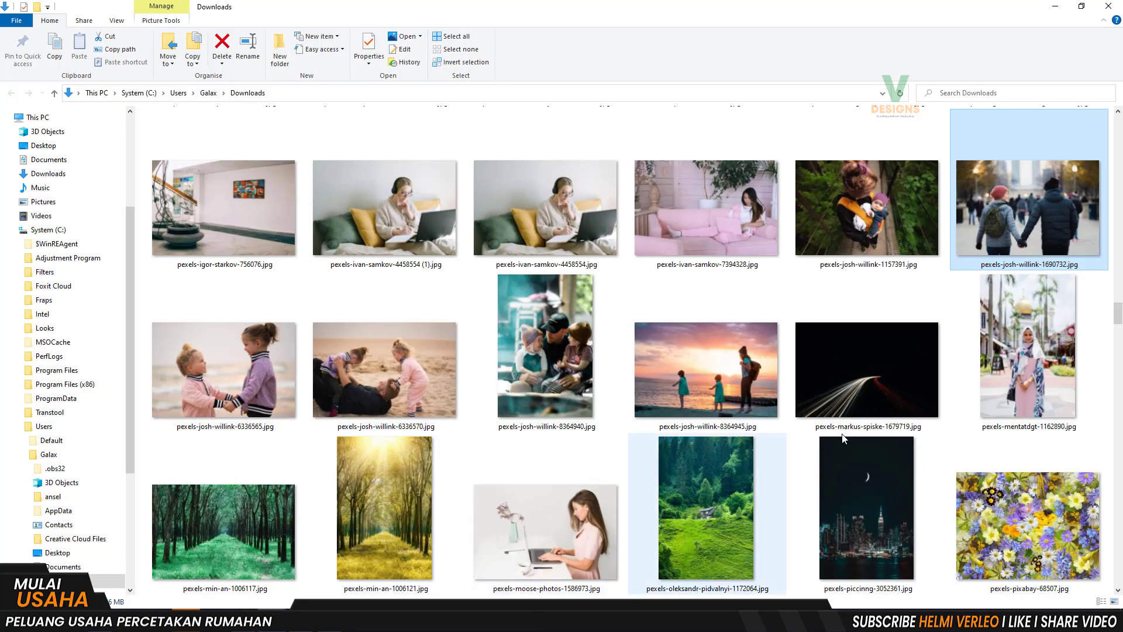
{"action": "left_click_drag", "start_coordinate": [975, 226], "coordinate": [249, 599]}
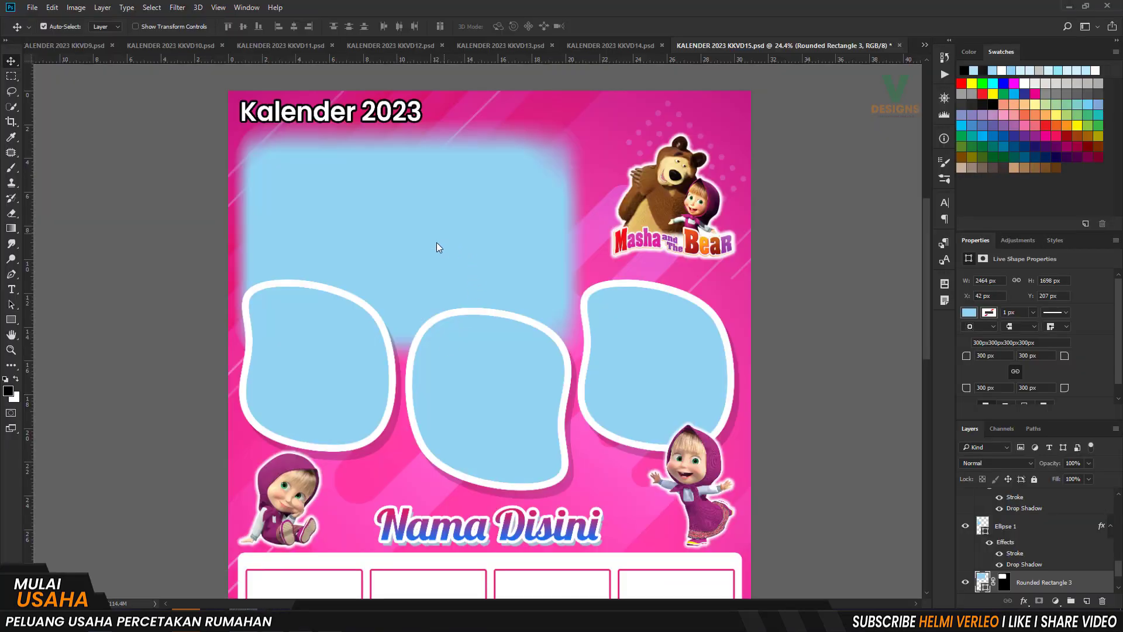
{"action": "left_click_drag", "start_coordinate": [249, 600], "coordinate": [436, 242]}
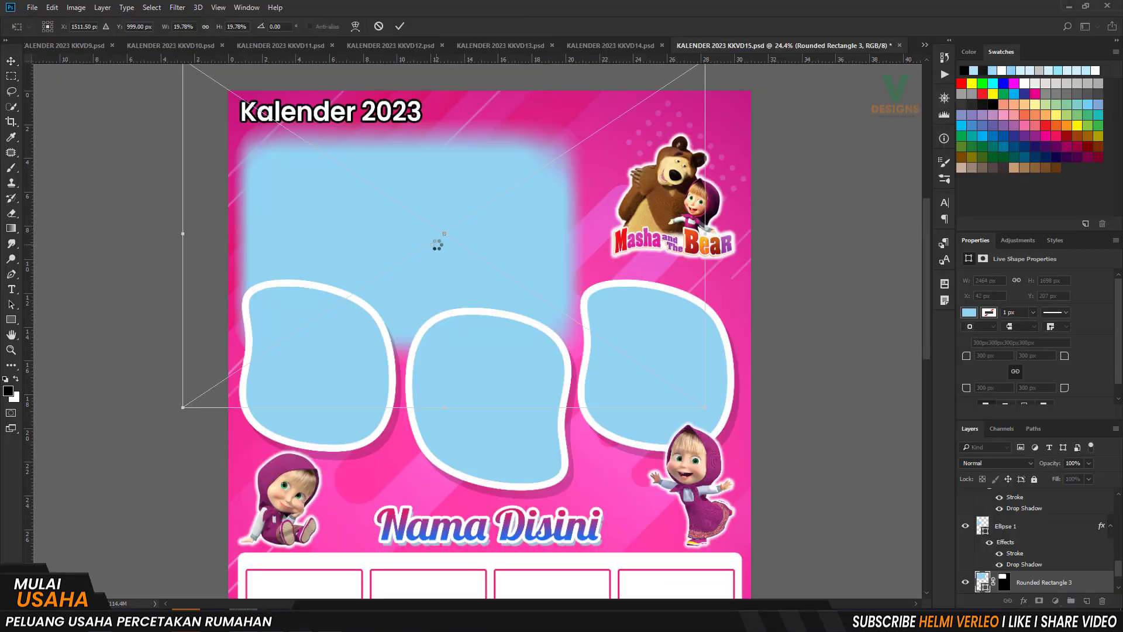
{"action": "key", "text": "Return"}
Step: Rasterize the couple photo, clip it into the top frame, and scale it to about 78%
{"action": "scroll", "coordinate": [1017, 534], "scroll_direction": "down", "scroll_amount": 2}
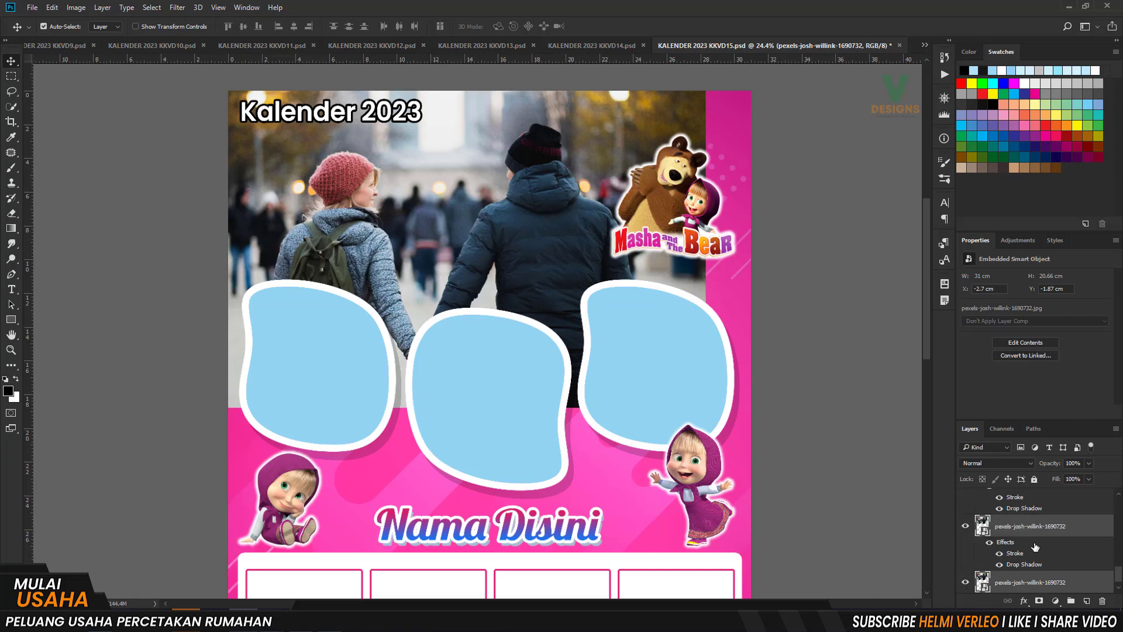
{"action": "right_click", "coordinate": [1016, 533]}
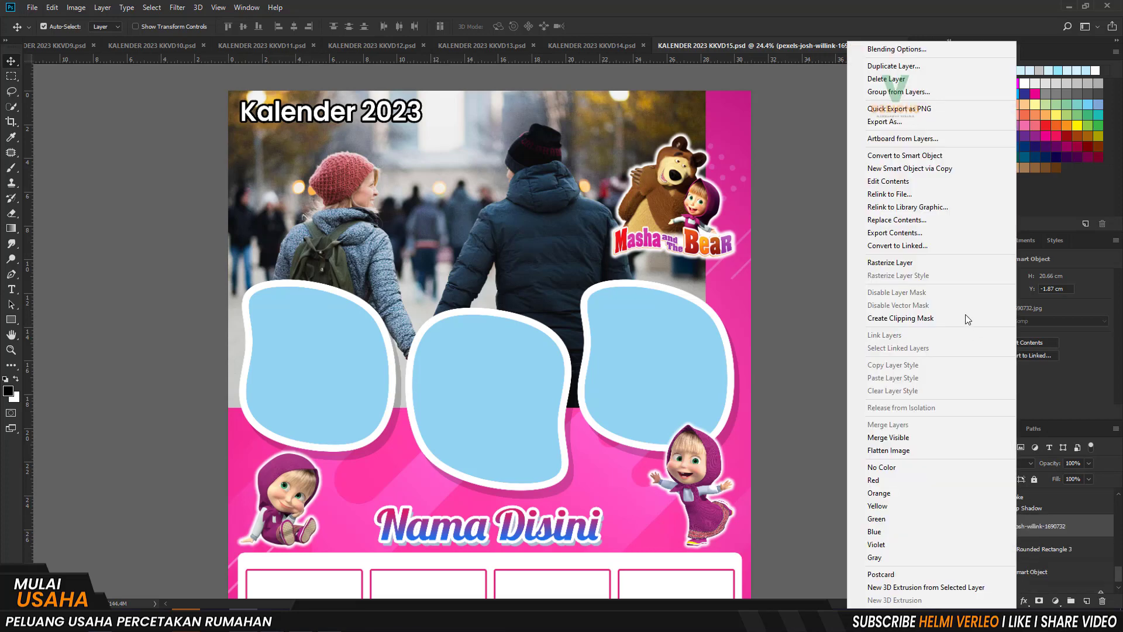
{"action": "left_click", "coordinate": [918, 264]}
{"action": "left_click", "coordinate": [1000, 537], "text": "alt"}
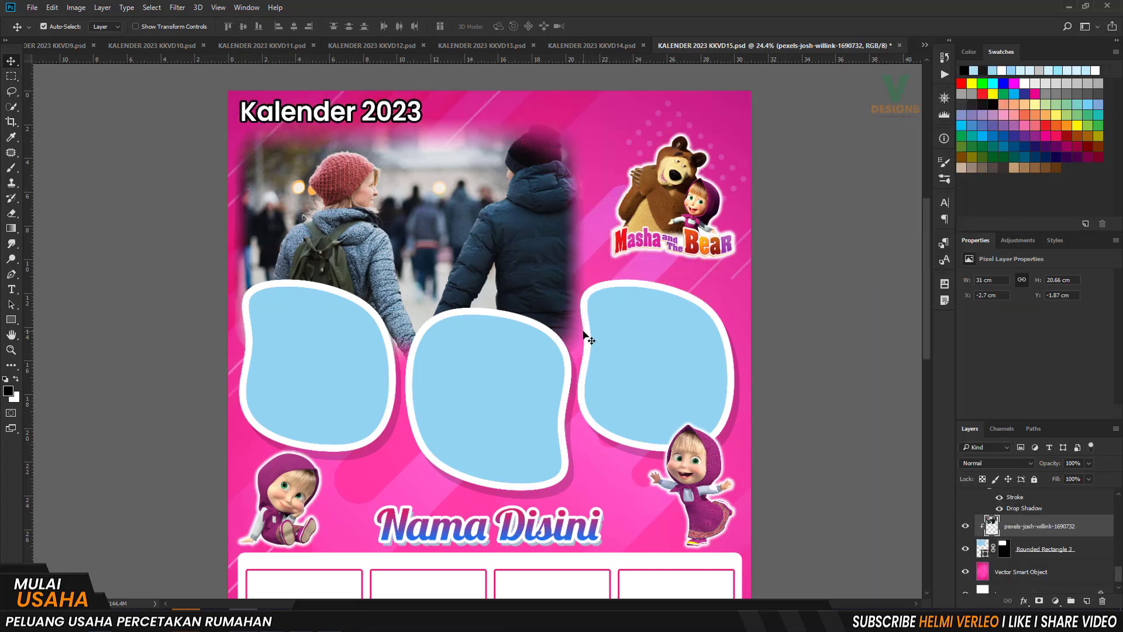
{"action": "key", "text": "ctrl+t"}
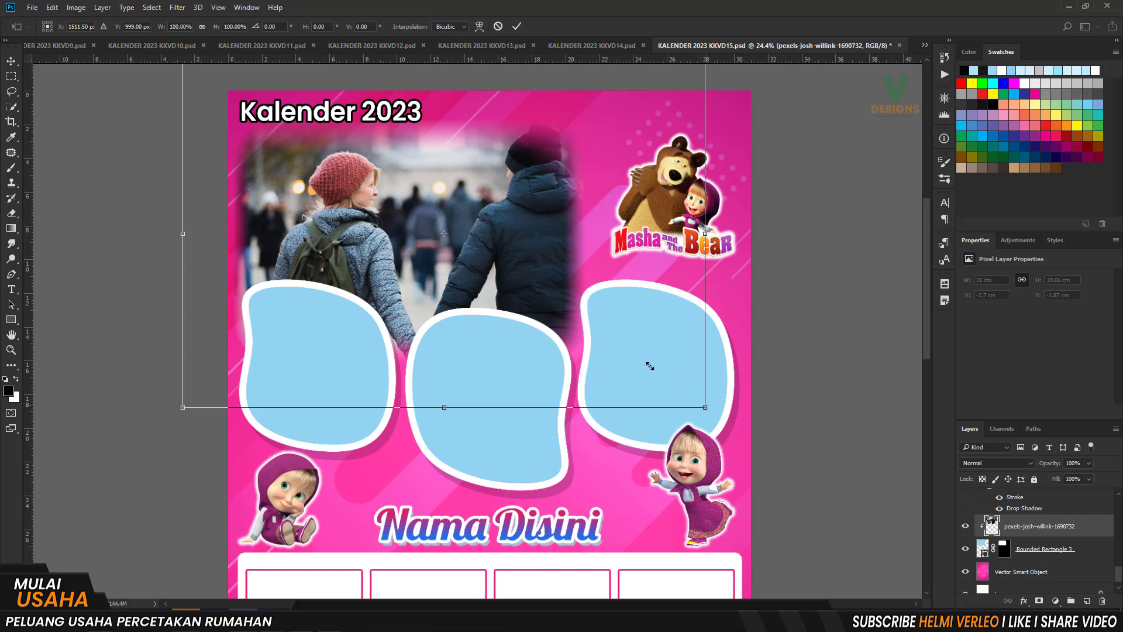
{"action": "left_click_drag", "start_coordinate": [650, 366], "coordinate": [652, 363]}
{"action": "left_click_drag", "start_coordinate": [621, 260], "coordinate": [598, 253]}
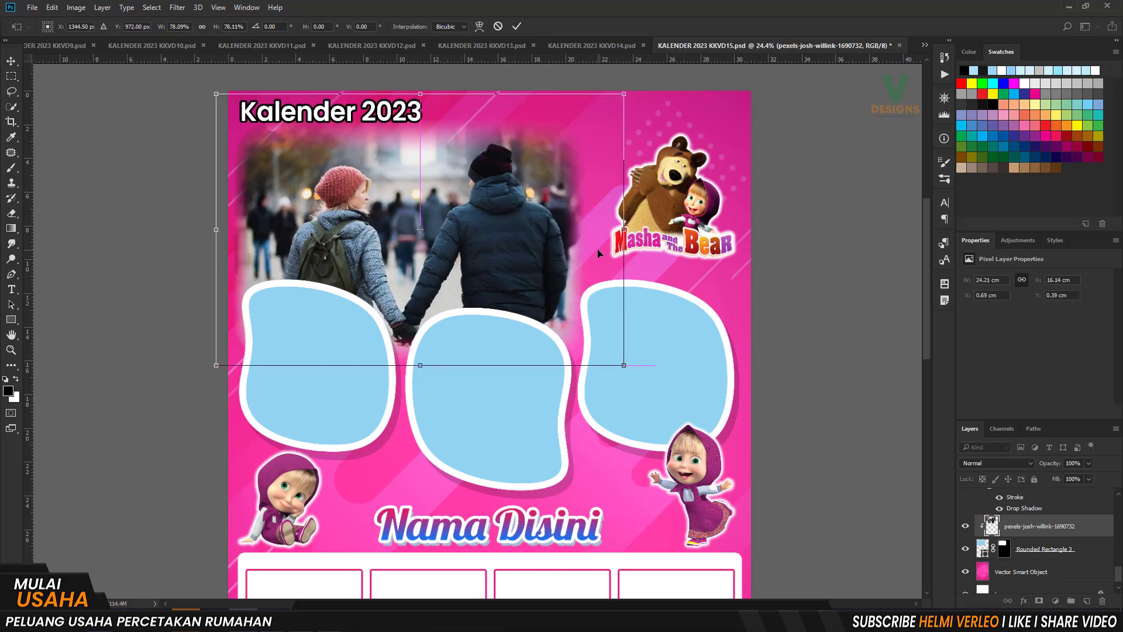
{"action": "left_click_drag", "start_coordinate": [563, 314], "coordinate": [552, 315]}
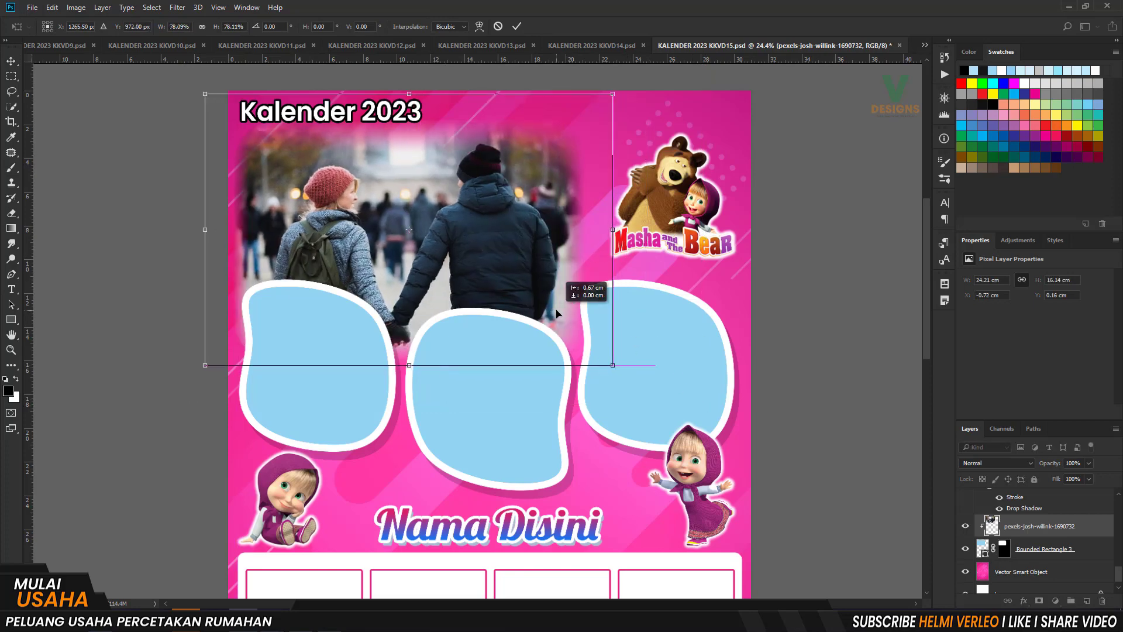
{"action": "key", "text": "Return"}
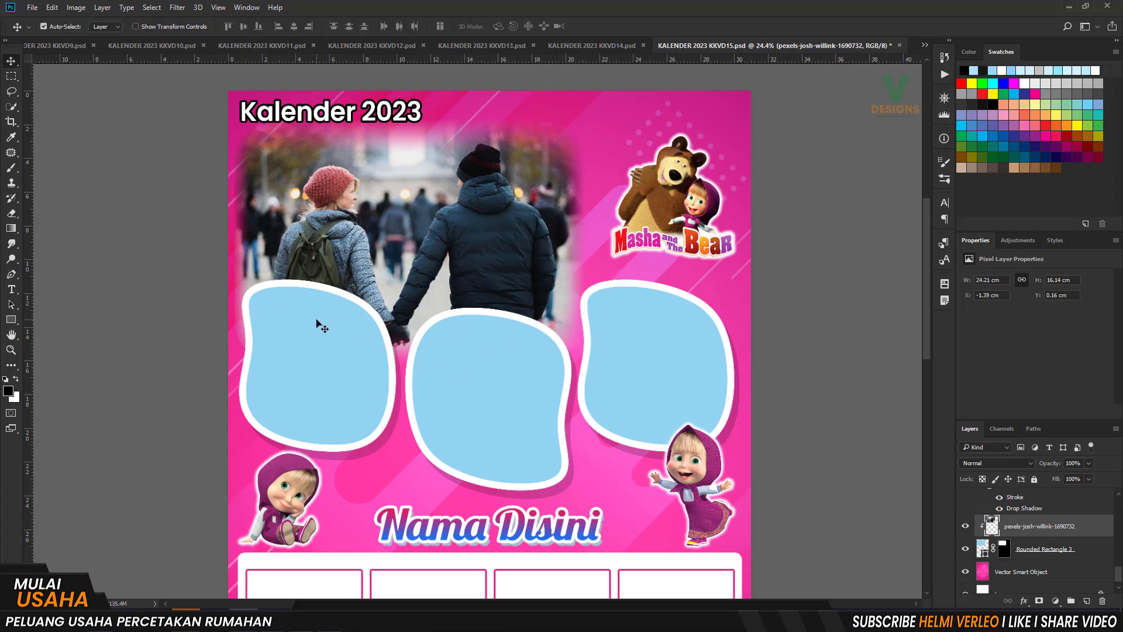
{"action": "right_click", "coordinate": [318, 320]}
{"action": "left_click", "coordinate": [335, 326]}
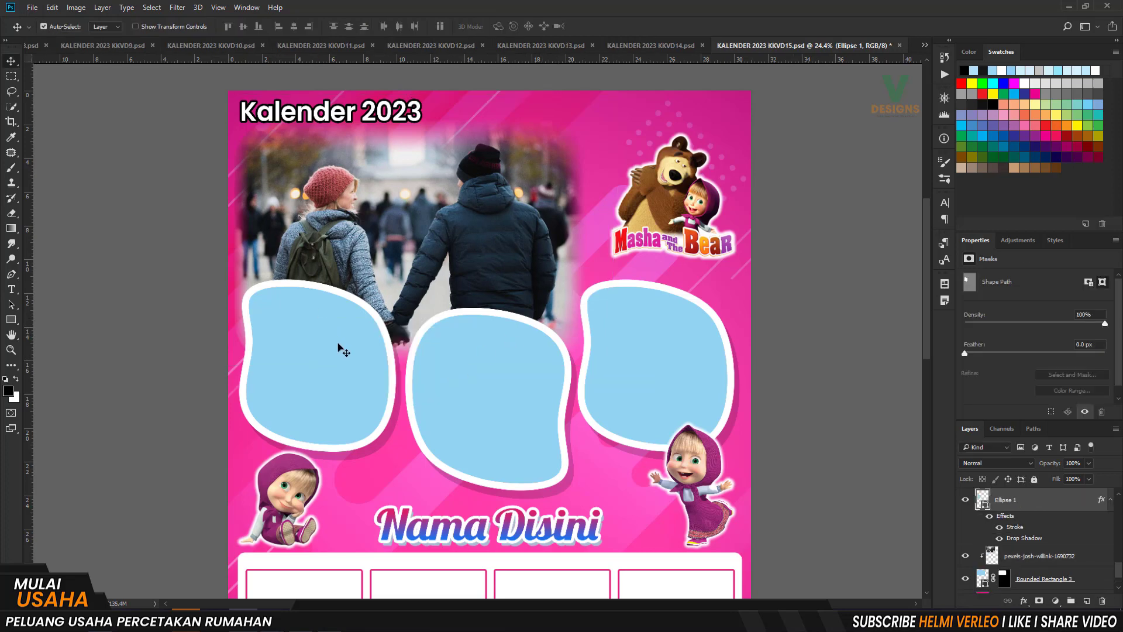
Step: Rename the Ellipse 1 layer to 'Tempat Foto'
{"action": "double_click", "coordinate": [1002, 500]}
{"action": "type", "text": "pat Foto"}
{"action": "key", "text": "ctrl+a"}
{"action": "key", "text": "Return"}
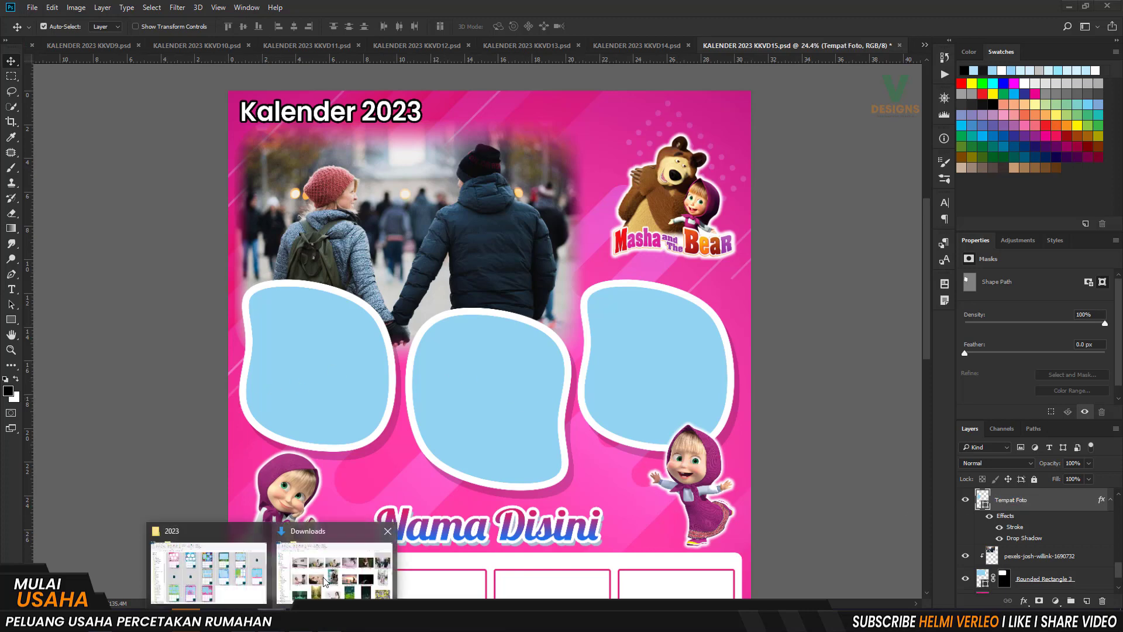
Step: Place the photo of a man with two little girls onto the calendar, shrunk small
{"action": "left_click", "coordinate": [331, 592]}
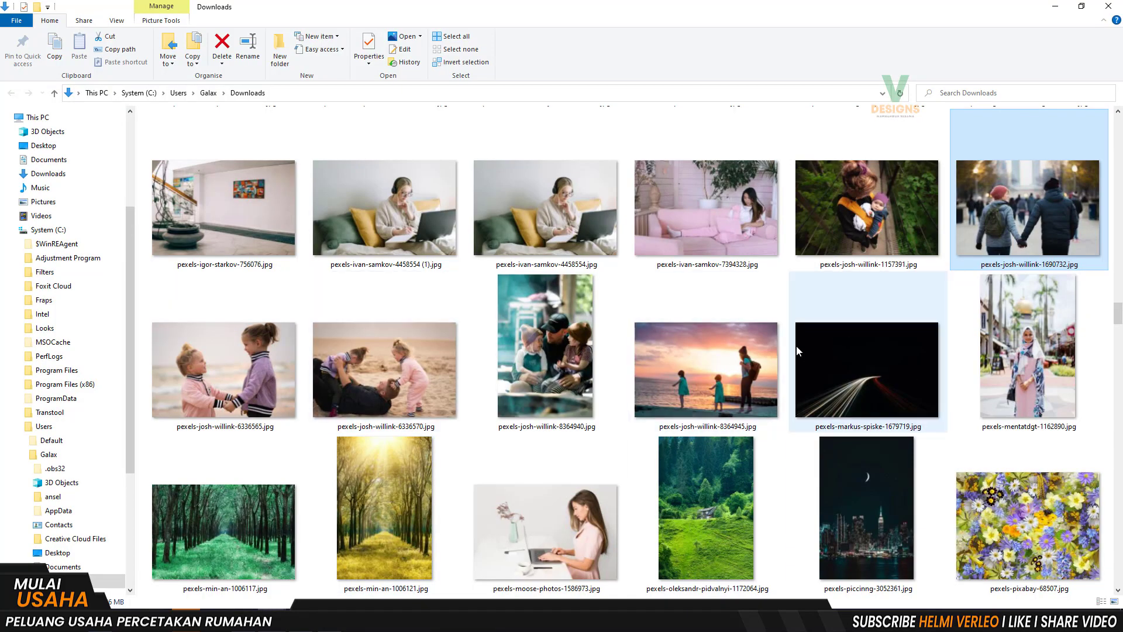
{"action": "left_click", "coordinate": [224, 381]}
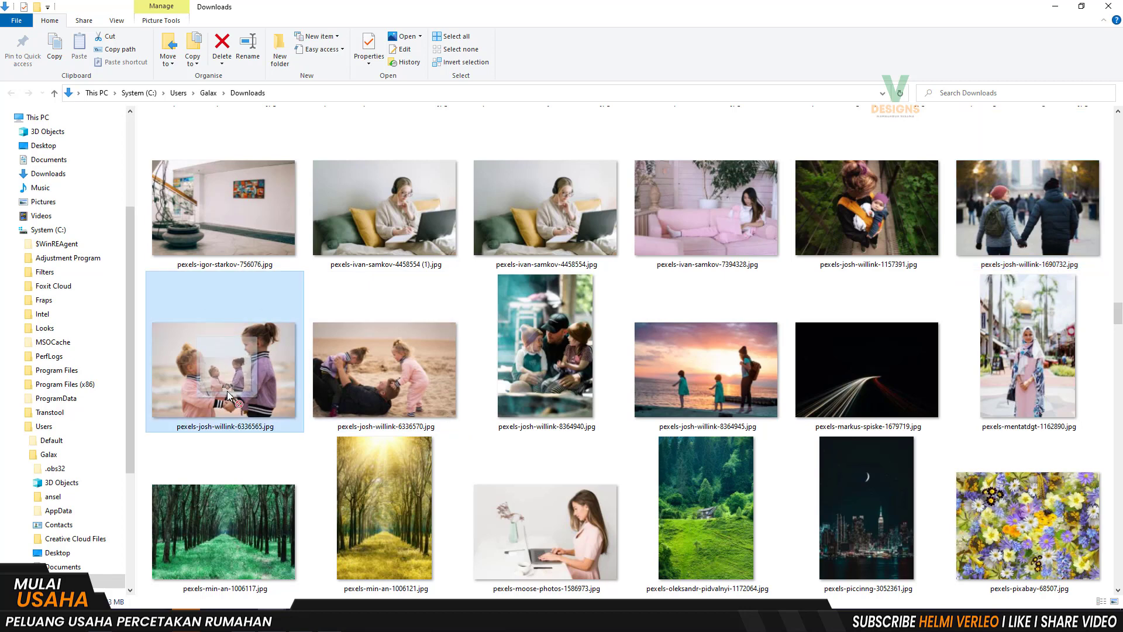
{"action": "left_click_drag", "start_coordinate": [227, 391], "coordinate": [229, 389]}
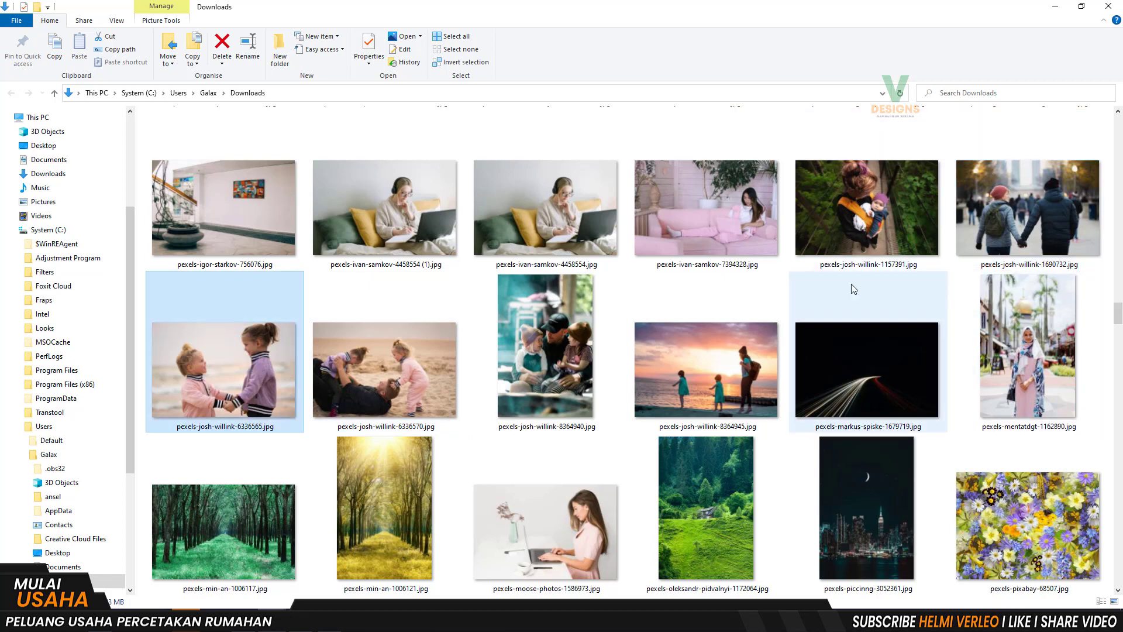
{"action": "left_click_drag", "start_coordinate": [544, 351], "coordinate": [267, 600]}
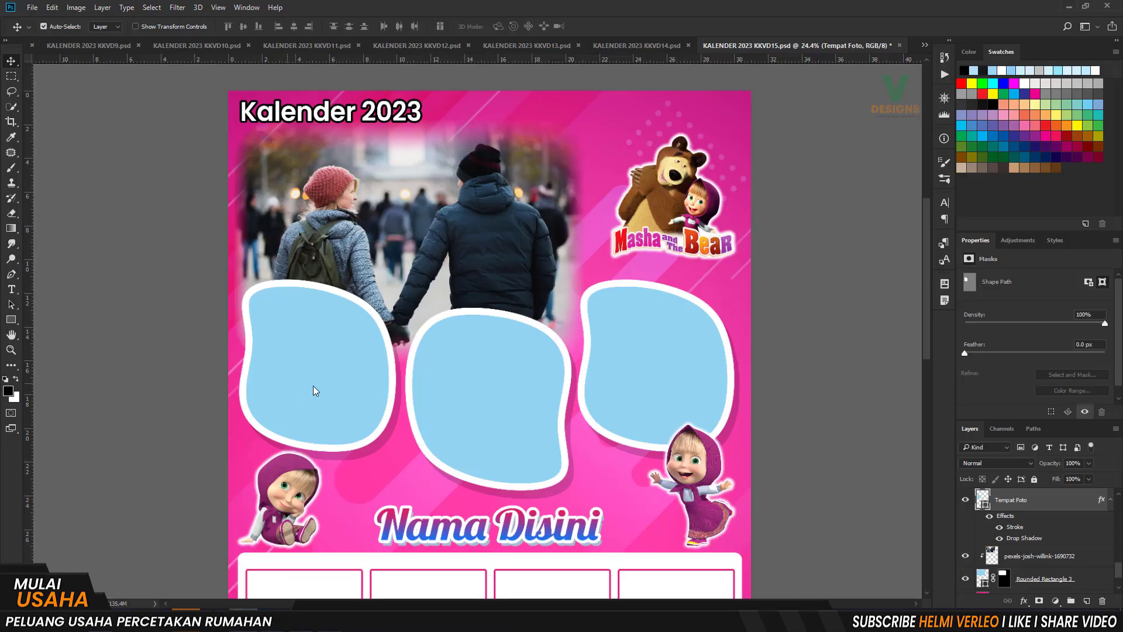
{"action": "left_click_drag", "start_coordinate": [267, 600], "coordinate": [315, 374]}
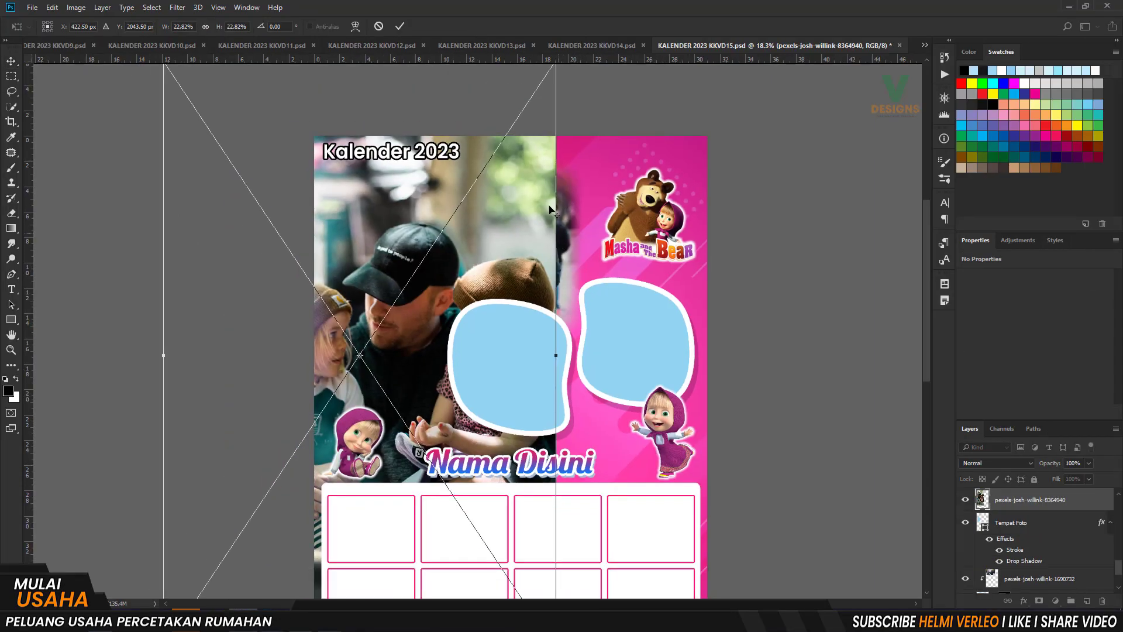
{"action": "scroll", "coordinate": [565, 494], "scroll_direction": "down", "scroll_amount": 1}
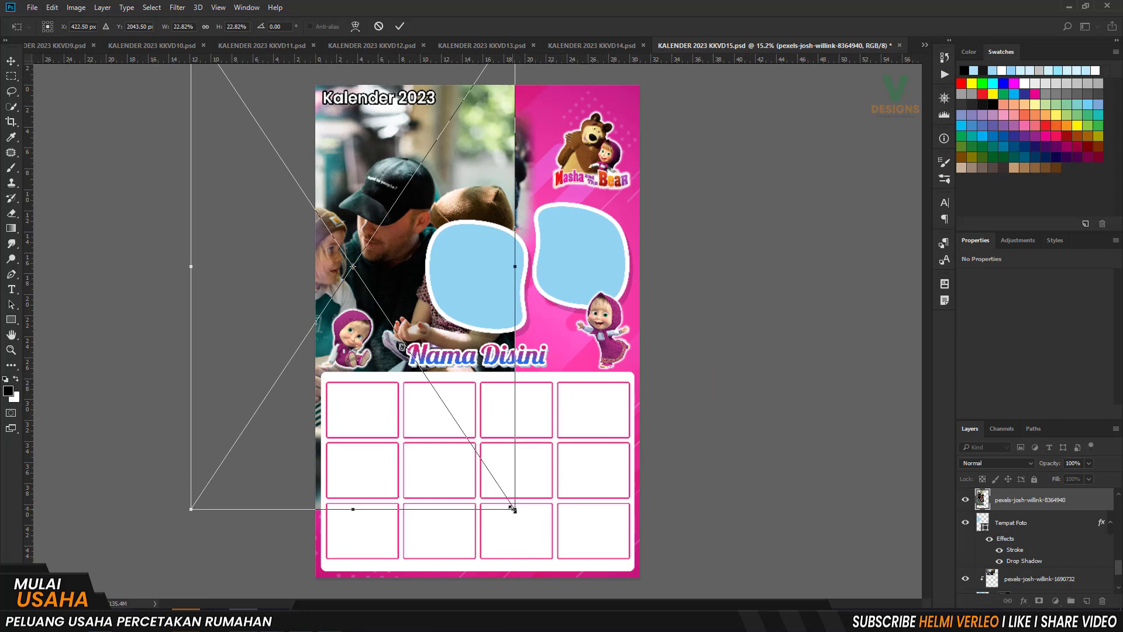
{"action": "left_click_drag", "start_coordinate": [513, 509], "coordinate": [427, 372]}
{"action": "key", "text": "Return"}
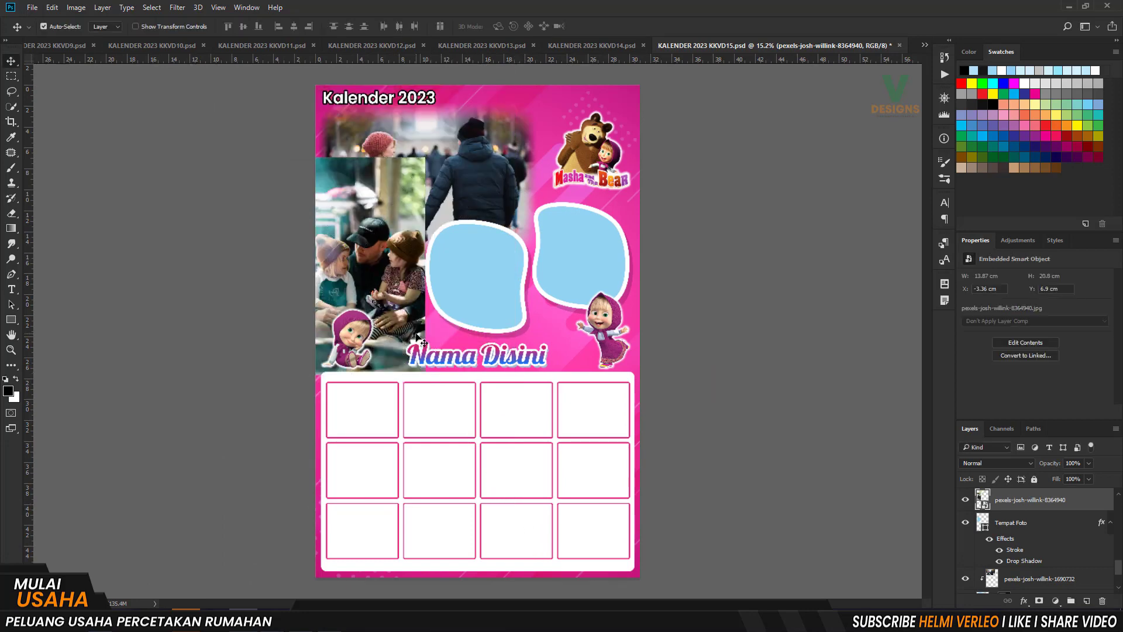
Step: Rasterize the family photo, clip it into the left wavy frame, scale to about 72%, nudge up
{"action": "right_click", "coordinate": [1017, 505]}
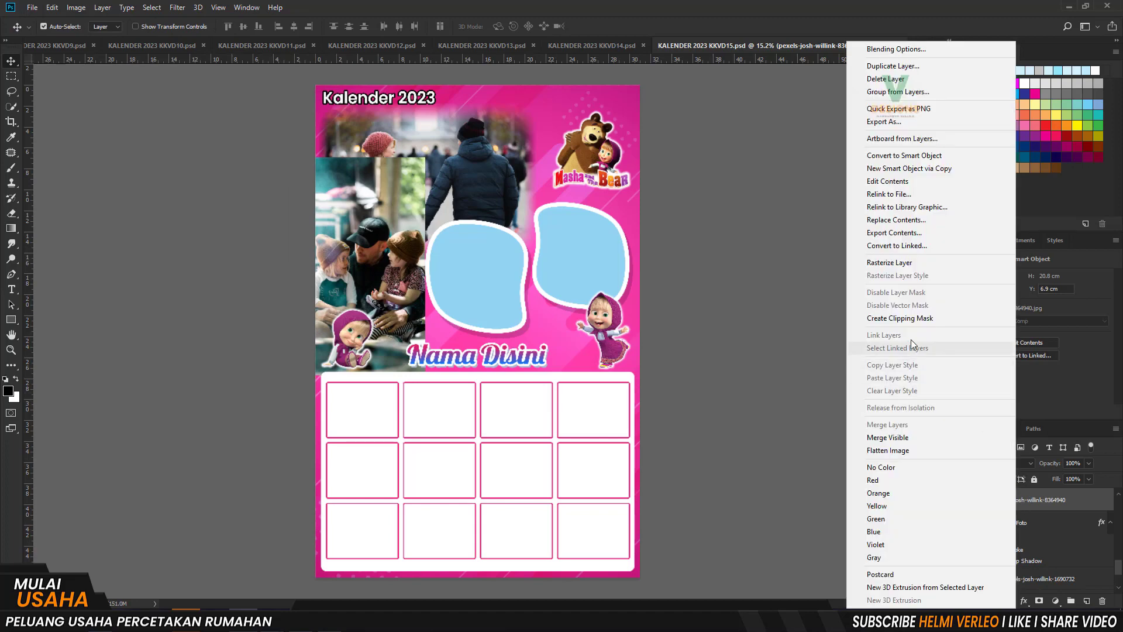
{"action": "left_click", "coordinate": [913, 262]}
{"action": "key", "text": "ctrl+alt+g"}
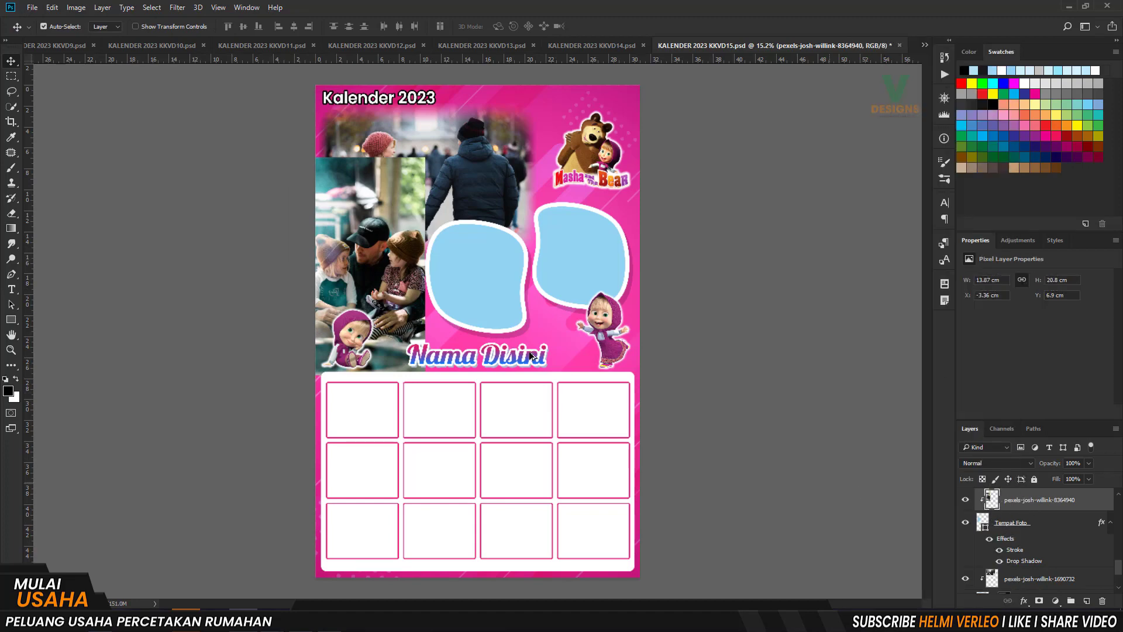
{"action": "scroll", "coordinate": [378, 260], "scroll_direction": "up", "scroll_amount": 3}
{"action": "key", "text": "ctrl+t"}
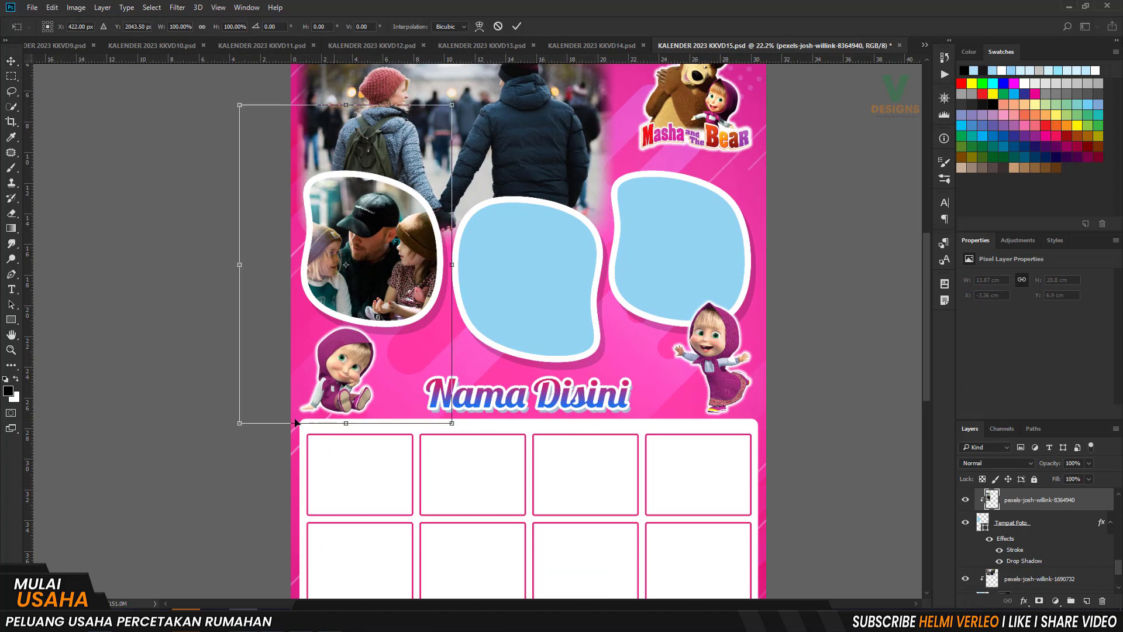
{"action": "left_click_drag", "start_coordinate": [241, 421], "coordinate": [264, 386]}
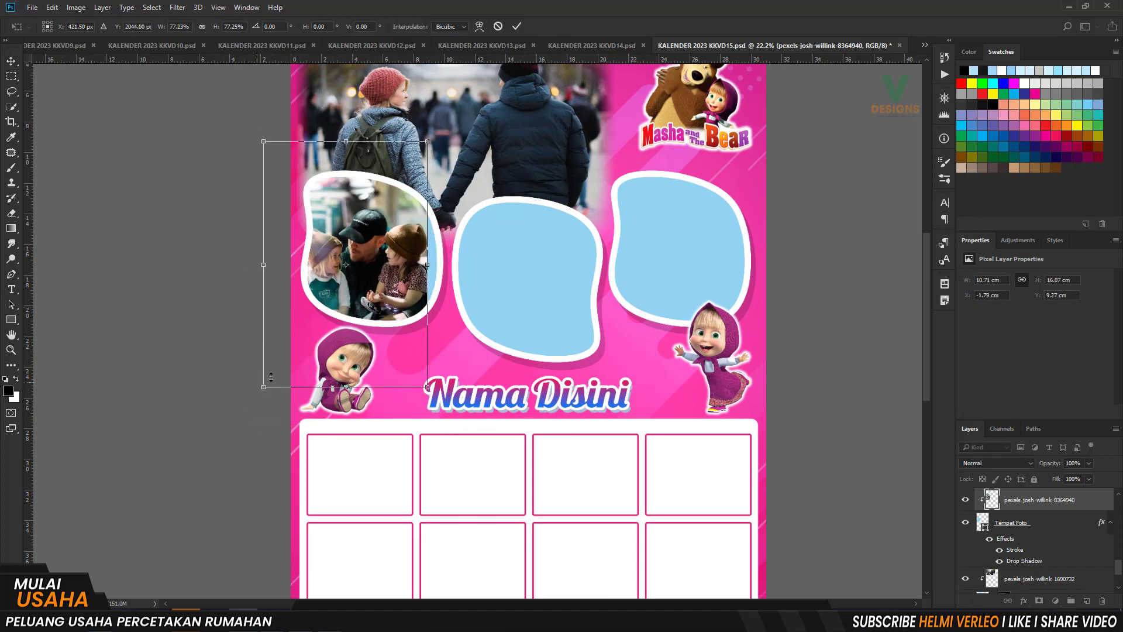
{"action": "left_click_drag", "start_coordinate": [396, 273], "coordinate": [411, 268]}
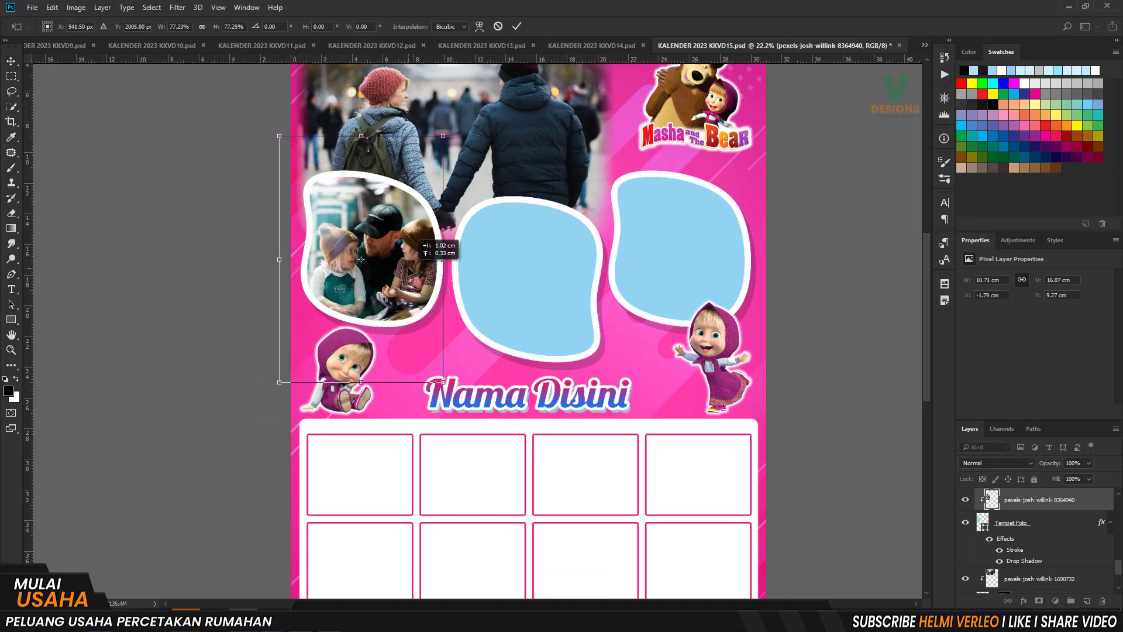
{"action": "left_click_drag", "start_coordinate": [279, 137], "coordinate": [289, 152]}
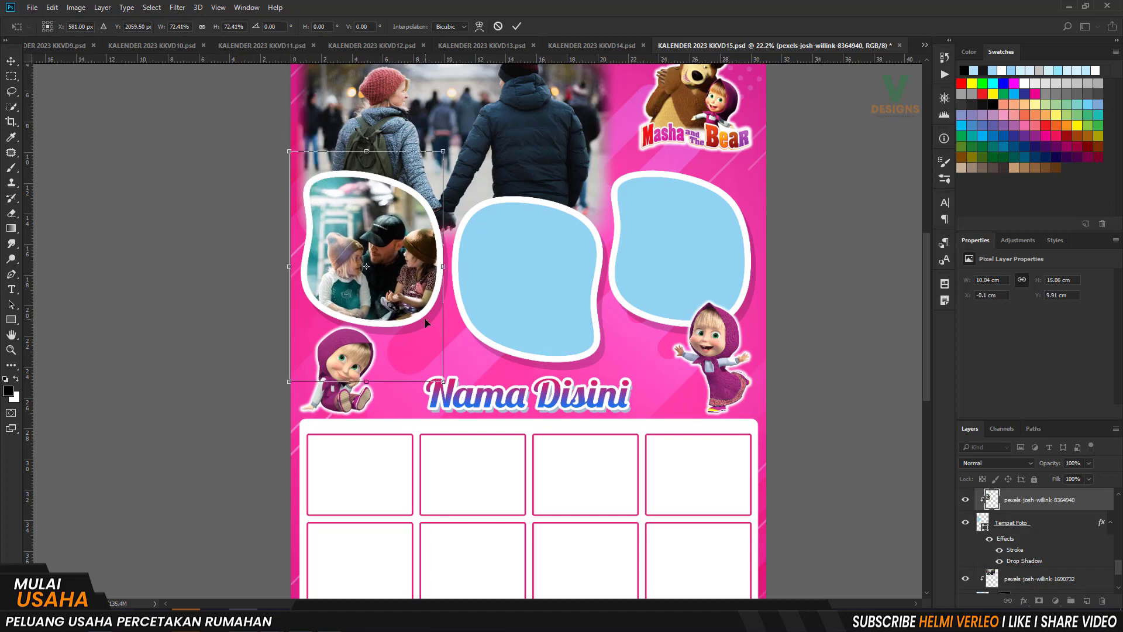
{"action": "key", "text": "Up"}
{"action": "key", "text": "Up"}
{"action": "key", "text": "Up"}
{"action": "key", "text": "Return"}
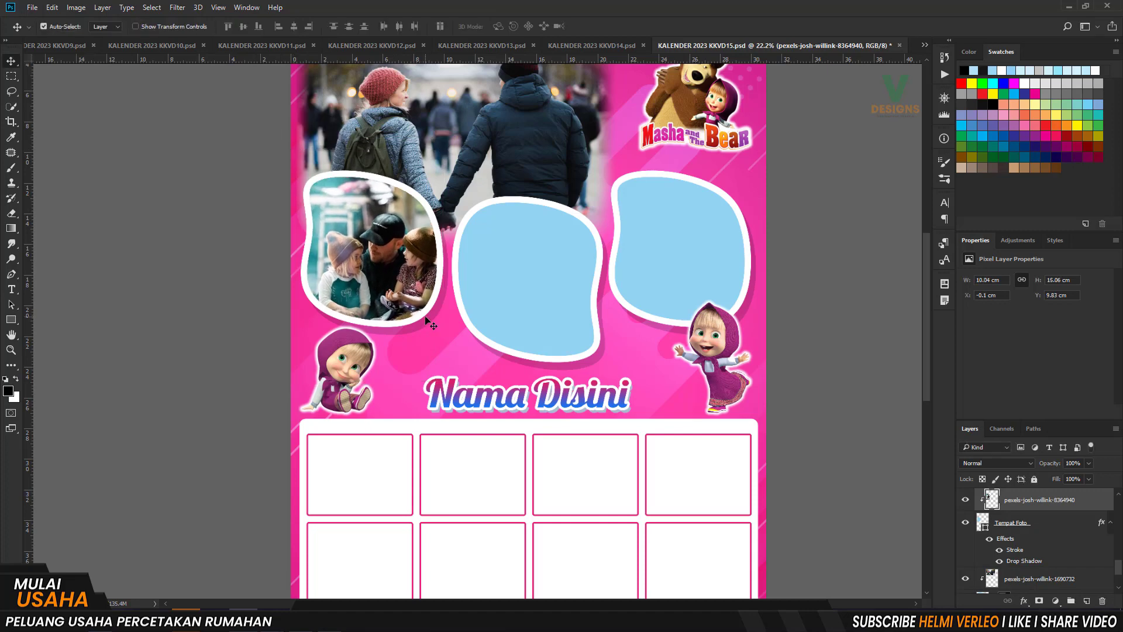
{"action": "key", "text": "shift+Up"}
{"action": "key", "text": "shift+Up"}
{"action": "key", "text": "shift+Up"}
{"action": "key", "text": "shift+Up"}
{"action": "key", "text": "shift+Up"}
{"action": "key", "text": "shift+Up"}
{"action": "left_click", "coordinate": [542, 269]}
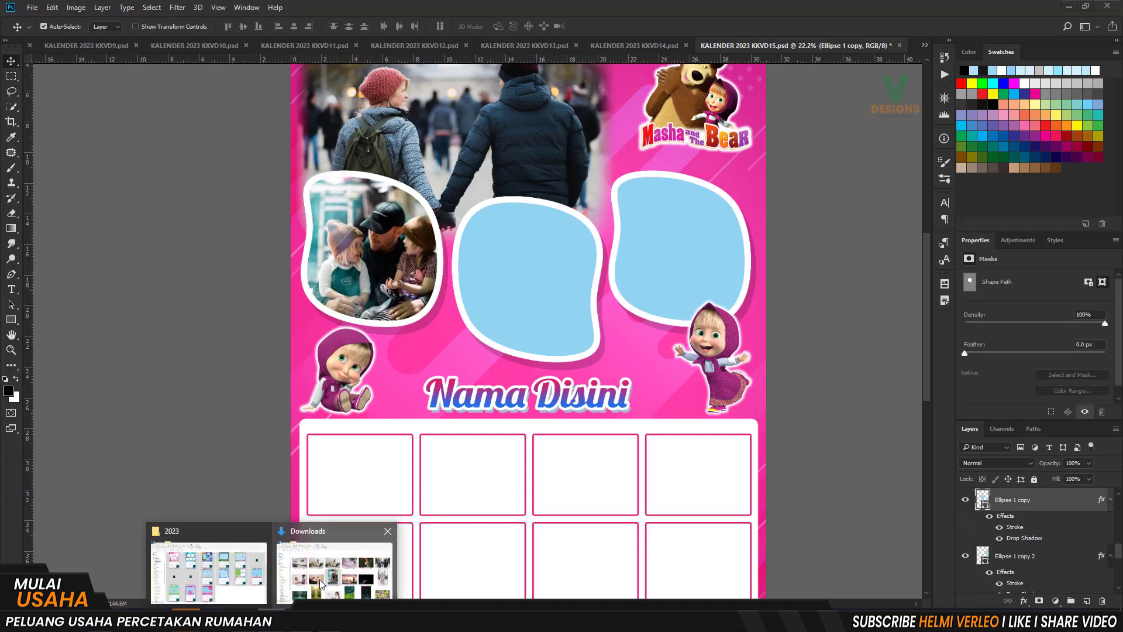
Step: Place the woman-with-baby photo pexels-josh-willink-1157391.jpg onto the calendar
{"action": "left_click", "coordinate": [319, 579]}
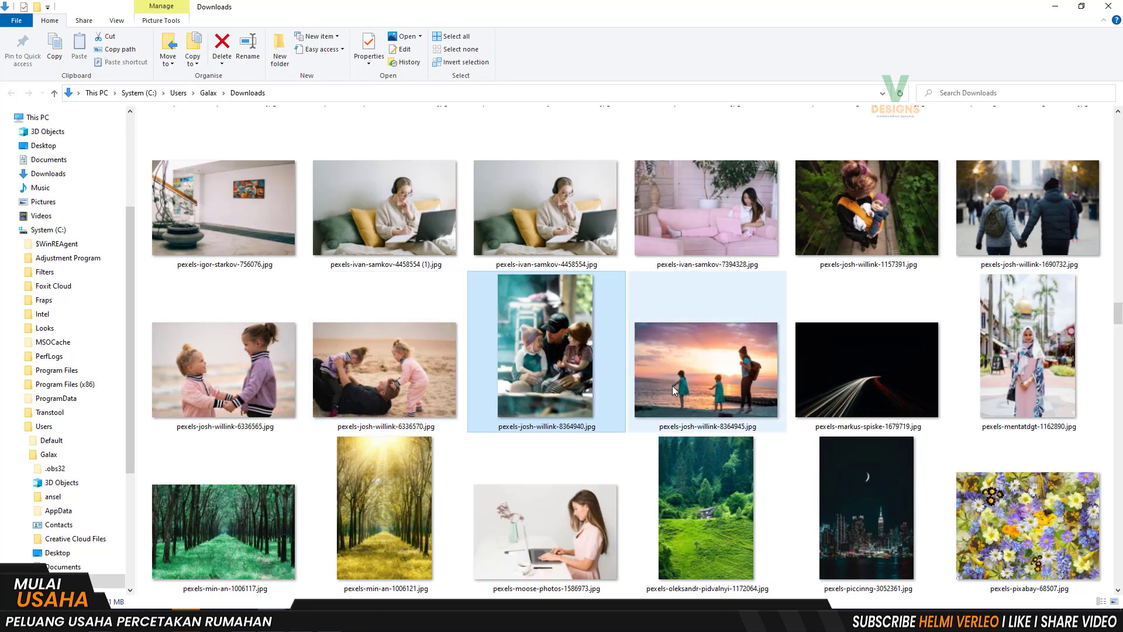
{"action": "mouse_move", "coordinate": [871, 237]}
{"action": "left_mouse_down"}
{"action": "mouse_move", "coordinate": [825, 303]}
{"action": "mouse_move", "coordinate": [324, 515]}
{"action": "mouse_move", "coordinate": [527, 289]}
{"action": "left_mouse_up"}
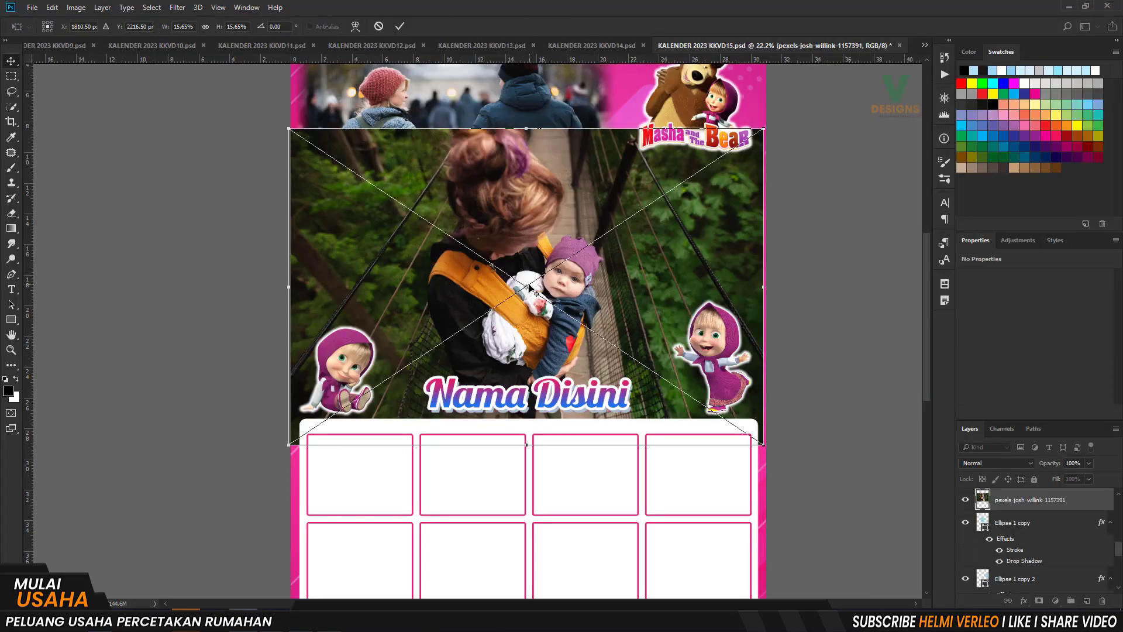
{"action": "key", "text": "Return"}
Step: Clip the woman-with-baby photo into the middle wavy frame and scale it to about 54%
{"action": "right_click", "coordinate": [1018, 502]}
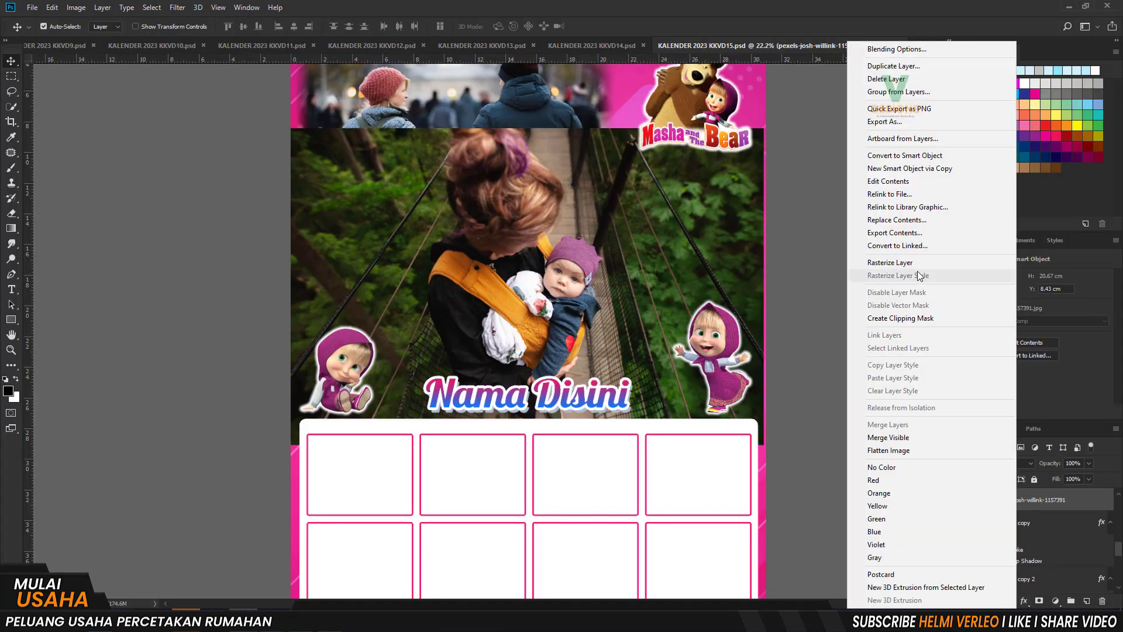
{"action": "key", "text": "Escape"}
{"action": "left_click", "coordinate": [992, 511], "text": "alt"}
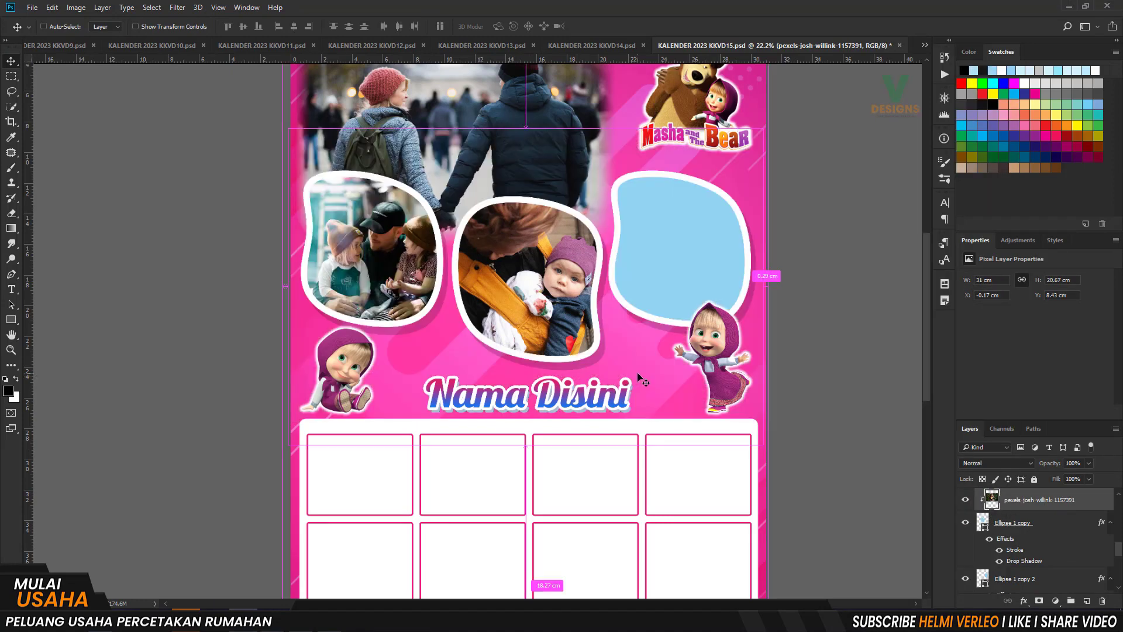
{"action": "key", "text": "ctrl+t"}
{"action": "left_click_drag", "start_coordinate": [764, 444], "coordinate": [660, 361]}
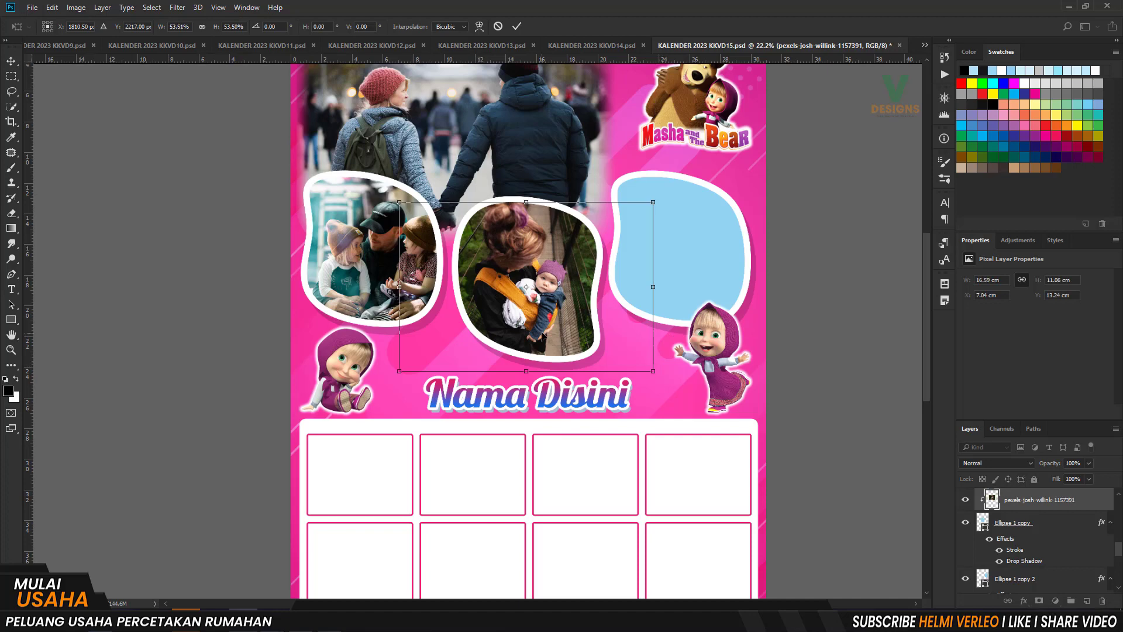
{"action": "key", "text": "Return"}
{"action": "left_click_drag", "start_coordinate": [549, 324], "coordinate": [550, 328]}
{"action": "scroll", "coordinate": [638, 310], "scroll_direction": "up", "scroll_amount": 2}
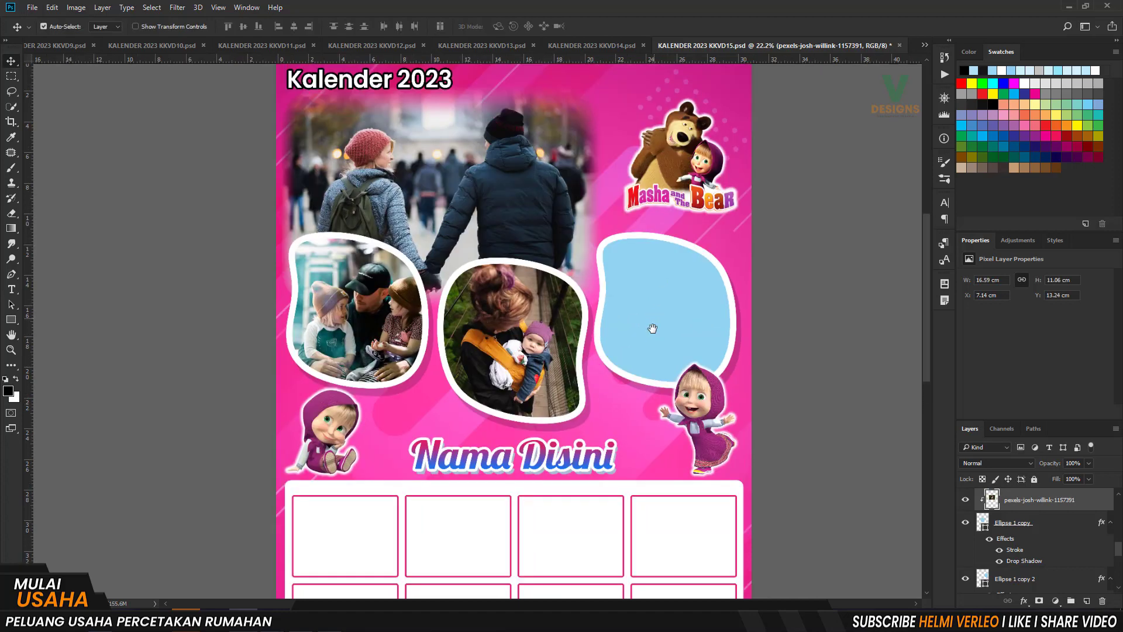
{"action": "left_click", "coordinate": [654, 307]}
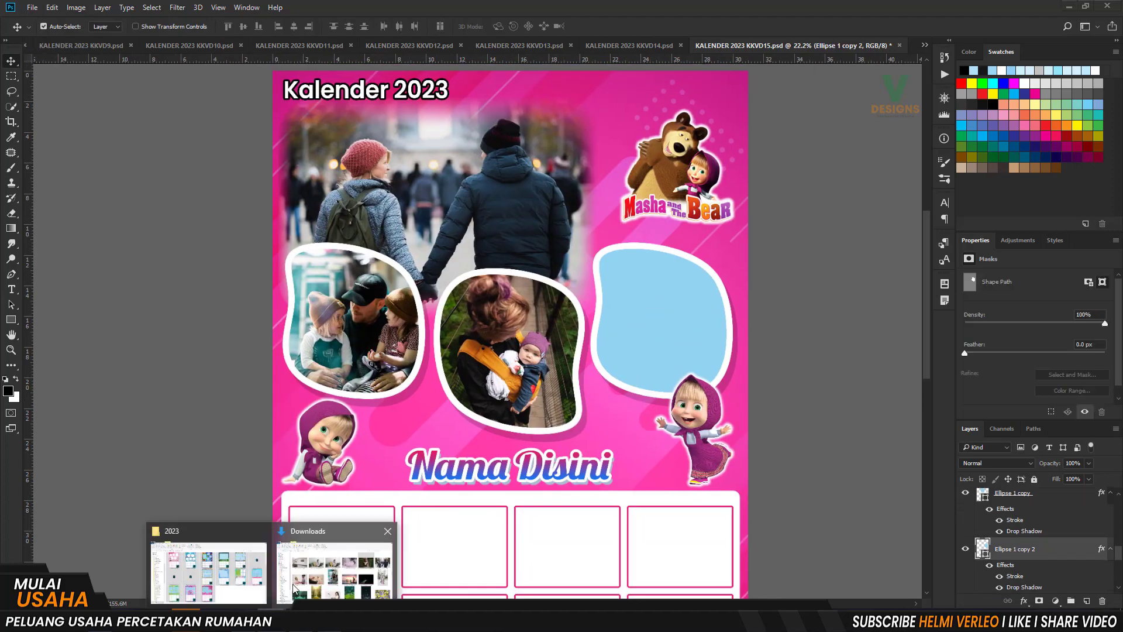
Step: Place the two-girls photo pexels-josh-willink-6336565.jpg onto the calendar
{"action": "left_click", "coordinate": [310, 558]}
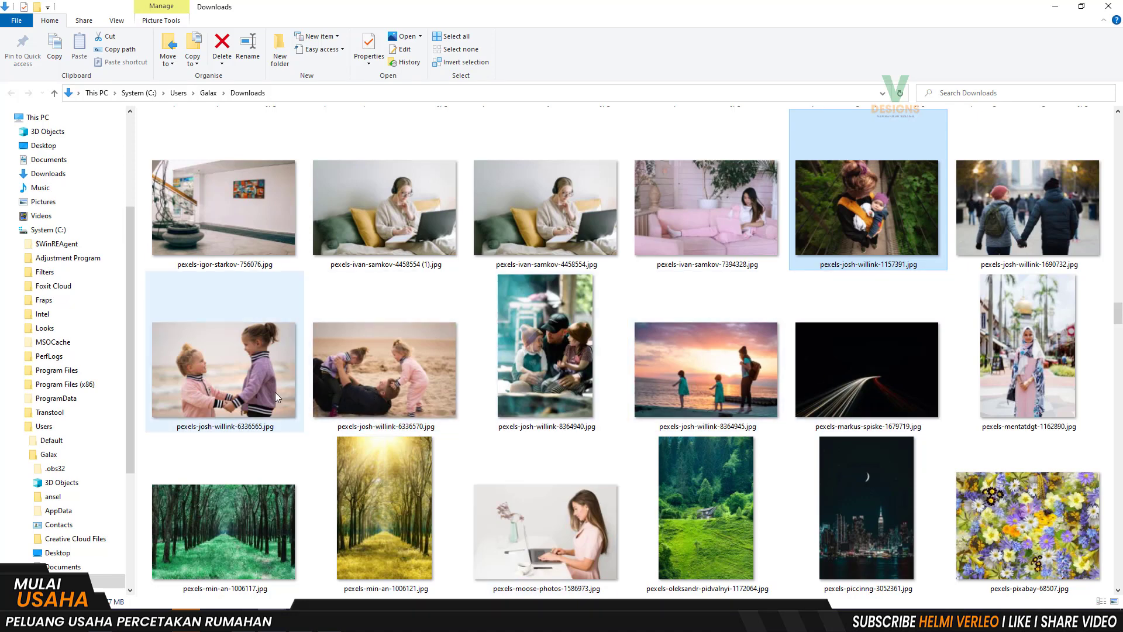
{"action": "mouse_move", "coordinate": [275, 392]}
{"action": "left_mouse_down"}
{"action": "mouse_move", "coordinate": [454, 371]}
{"action": "mouse_move", "coordinate": [653, 319]}
{"action": "left_mouse_up"}
{"action": "key", "text": "Return"}
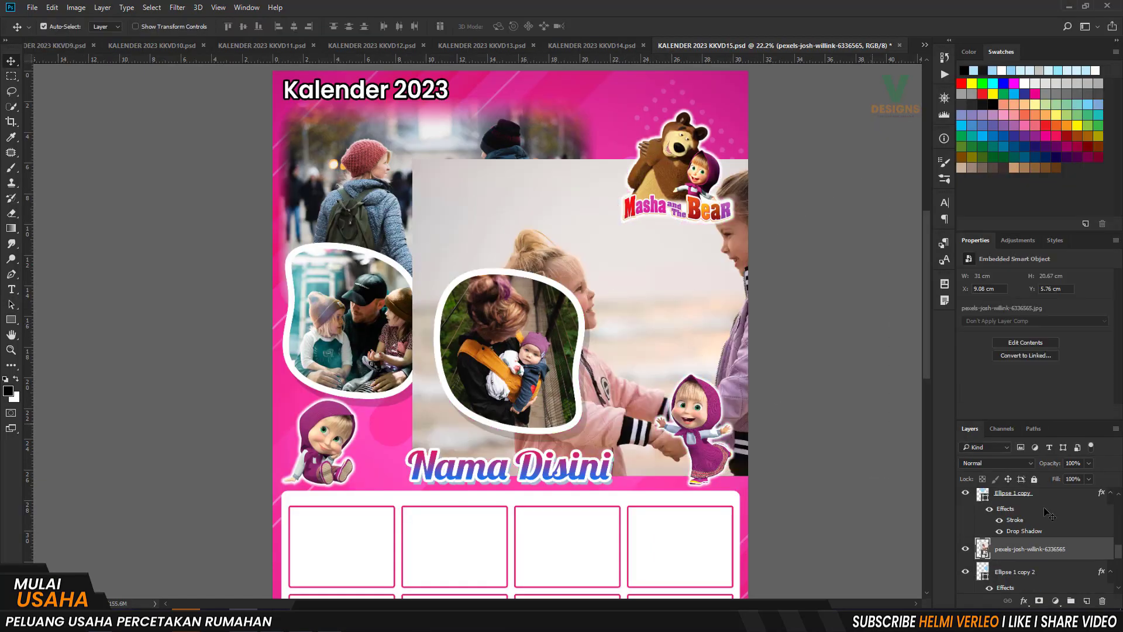
Step: Clip the two-girls photo into the right frame, rasterize it, and scale it to about 46%
{"action": "left_click", "coordinate": [1000, 556], "text": "alt"}
{"action": "right_click", "coordinate": [999, 555]}
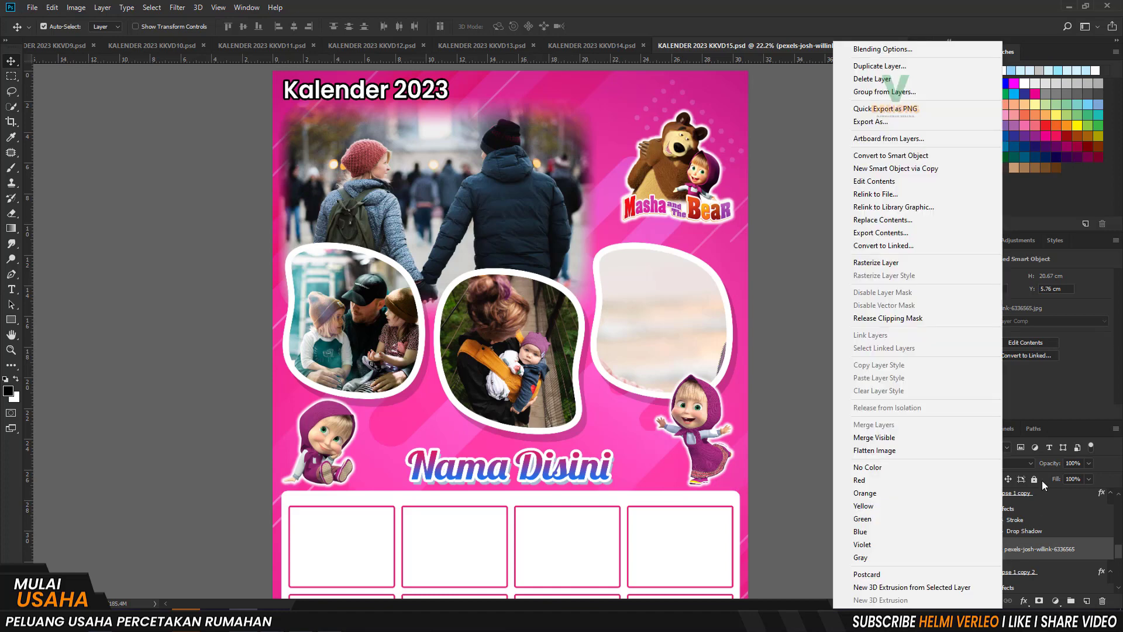
{"action": "left_click", "coordinate": [866, 273]}
{"action": "key", "text": "ctrl+t"}
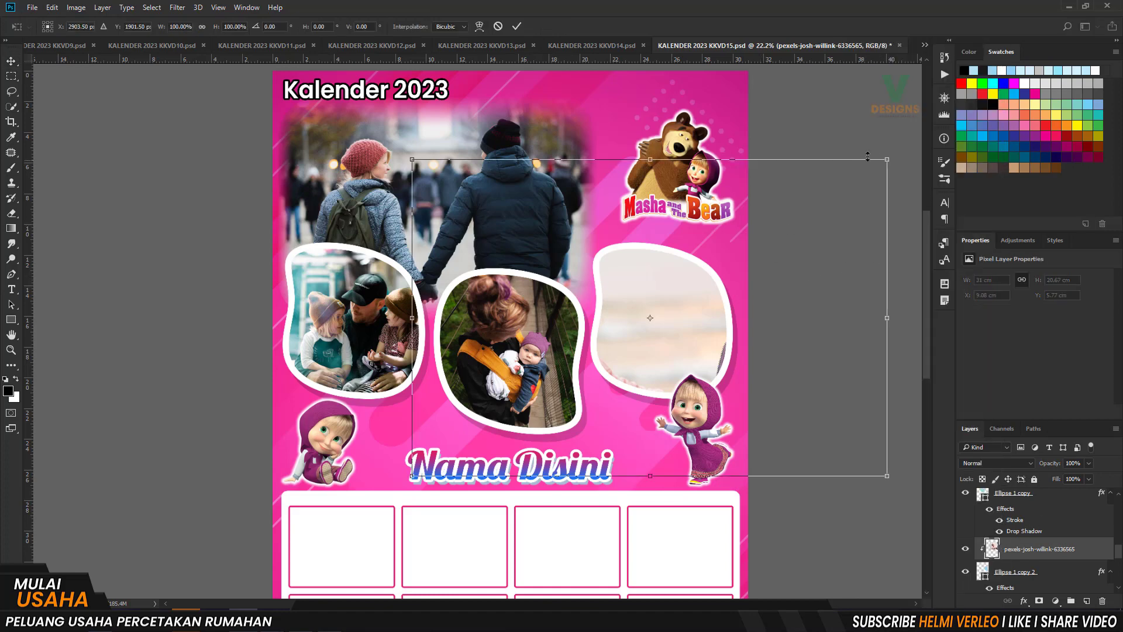
{"action": "left_click_drag", "start_coordinate": [867, 165], "coordinate": [734, 216]}
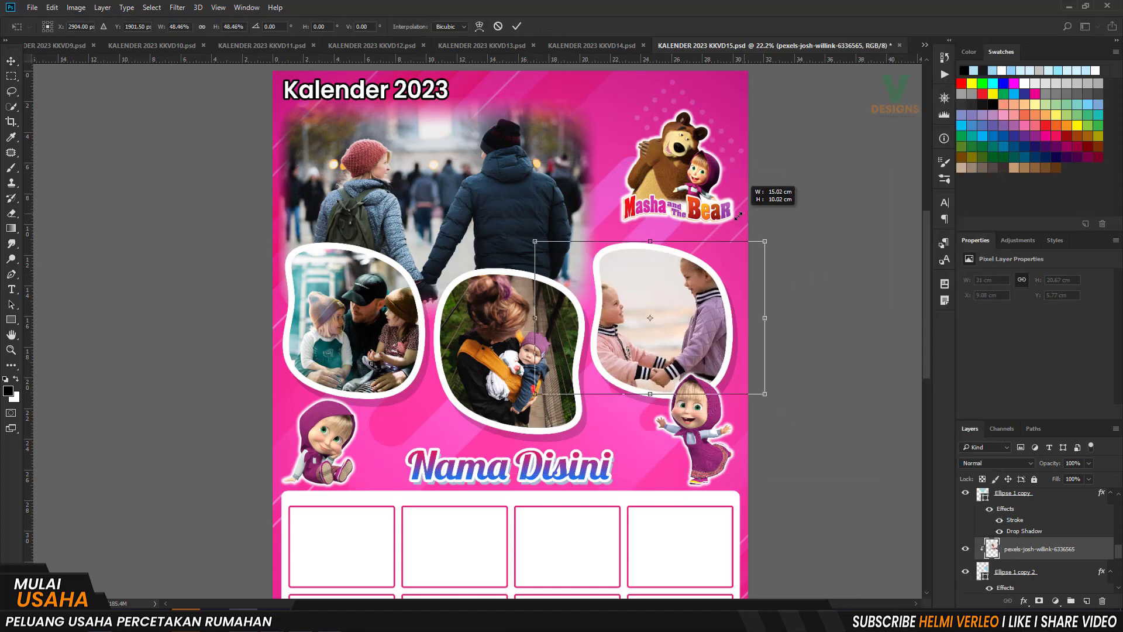
{"action": "key", "text": "Return"}
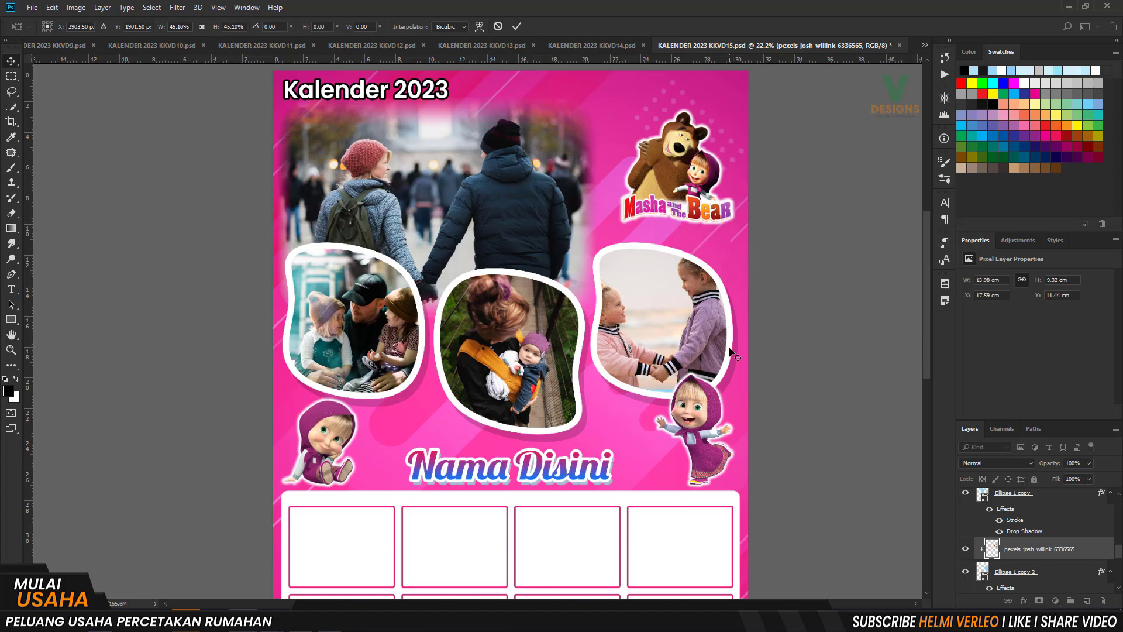
{"action": "left_click_drag", "start_coordinate": [734, 350], "coordinate": [738, 355]}
Step: Deselect the photo layer and save the Masha calendar file
{"action": "scroll", "coordinate": [582, 370], "scroll_direction": "down", "scroll_amount": 2}
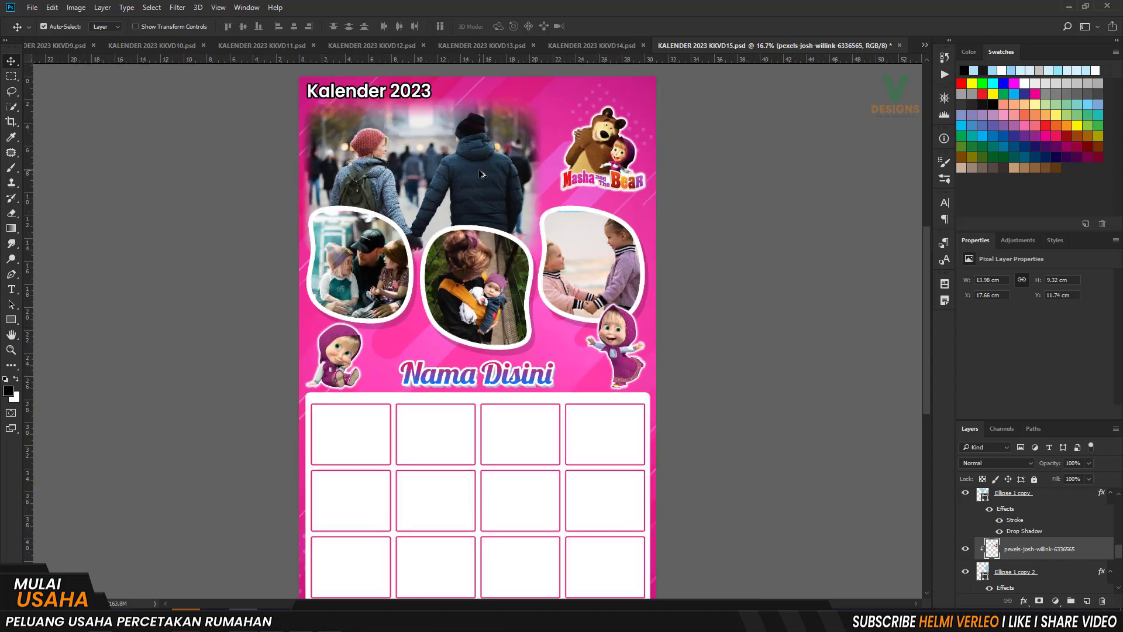
{"action": "scroll", "coordinate": [483, 174], "scroll_direction": "up", "scroll_amount": 1}
{"action": "left_click", "coordinate": [732, 195]}
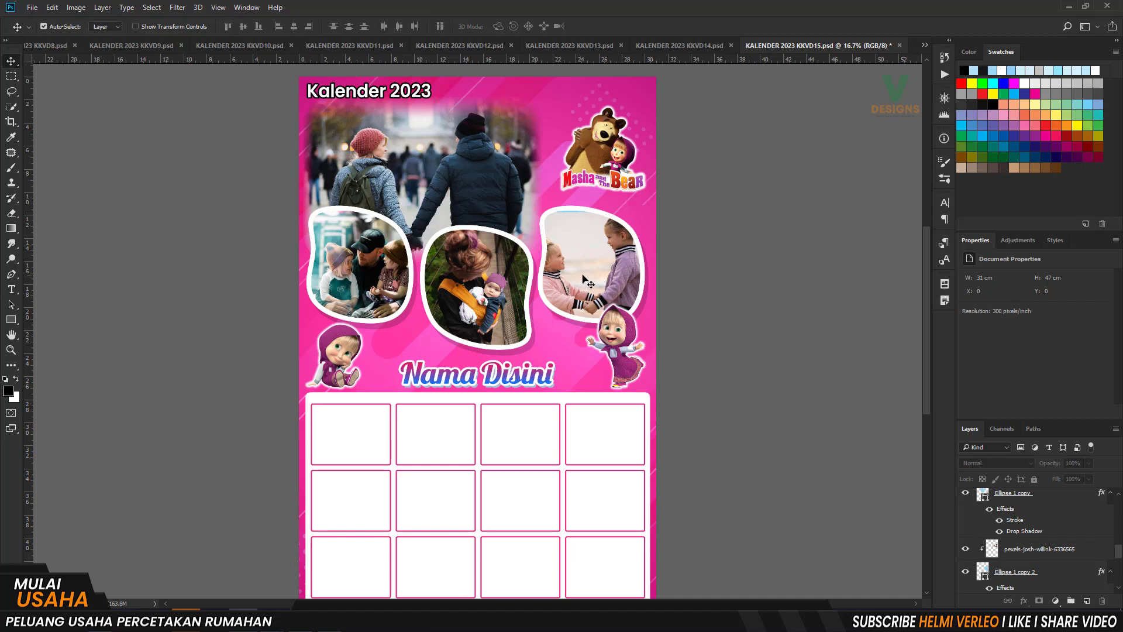
{"action": "key", "text": "ctrl+s"}
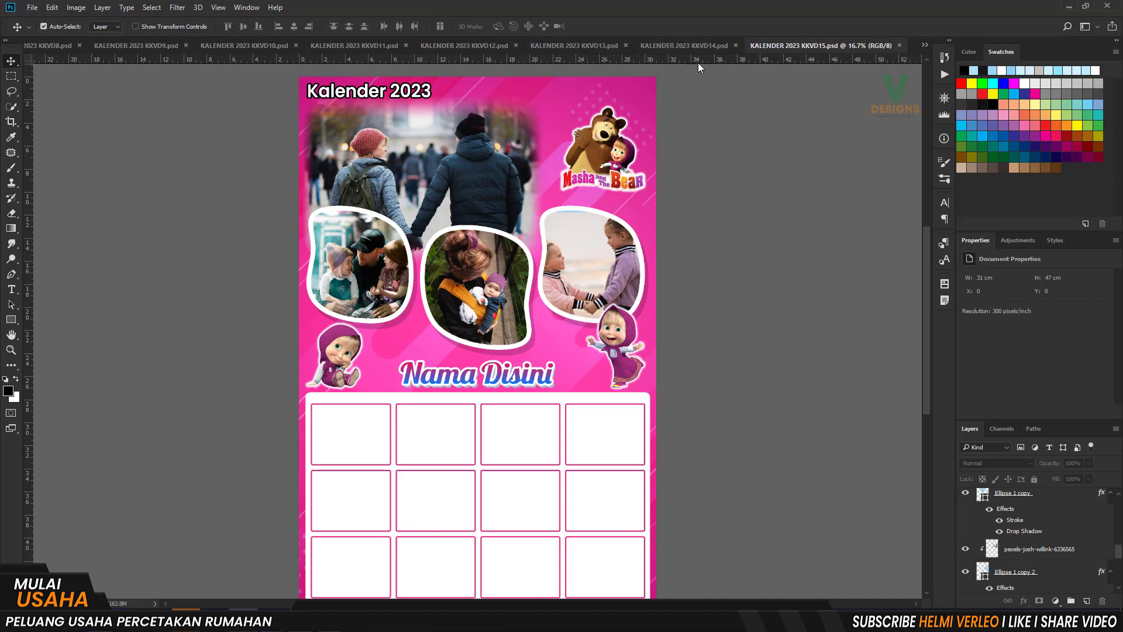
Step: In KALENDER 2023 KKVD14, place pexels-josh-willink-8364940.jpg sized over the top-left frame
{"action": "left_click", "coordinate": [700, 47]}
{"action": "scroll", "coordinate": [591, 218], "scroll_direction": "up", "scroll_amount": 1}
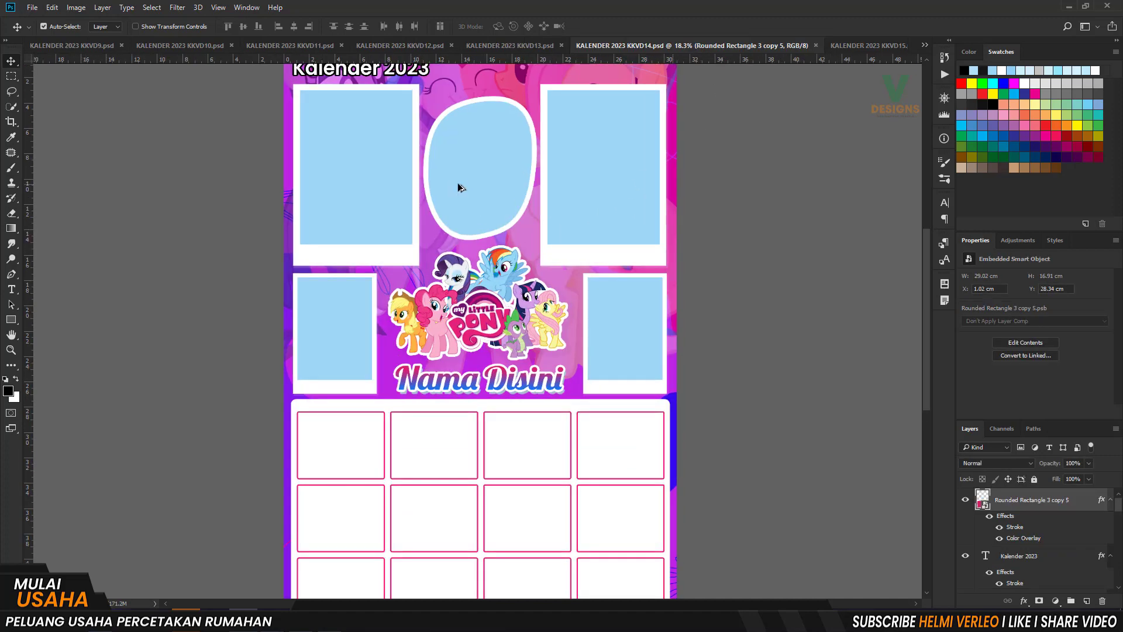
{"action": "scroll", "coordinate": [423, 193], "scroll_direction": "down", "scroll_amount": 1}
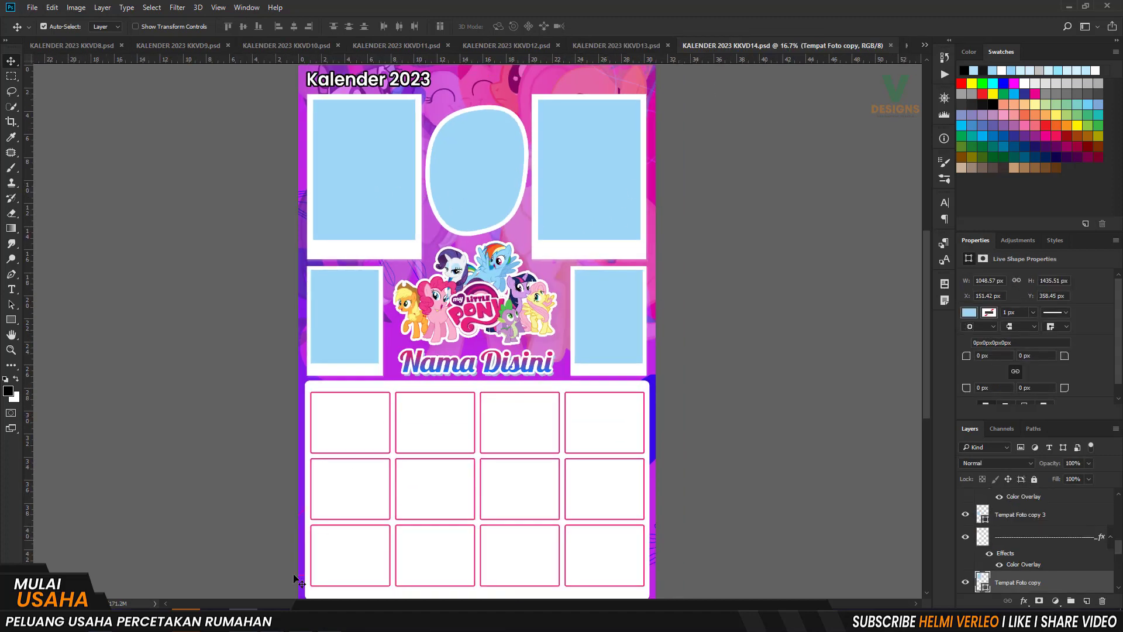
{"action": "mouse_move", "coordinate": [272, 614]}
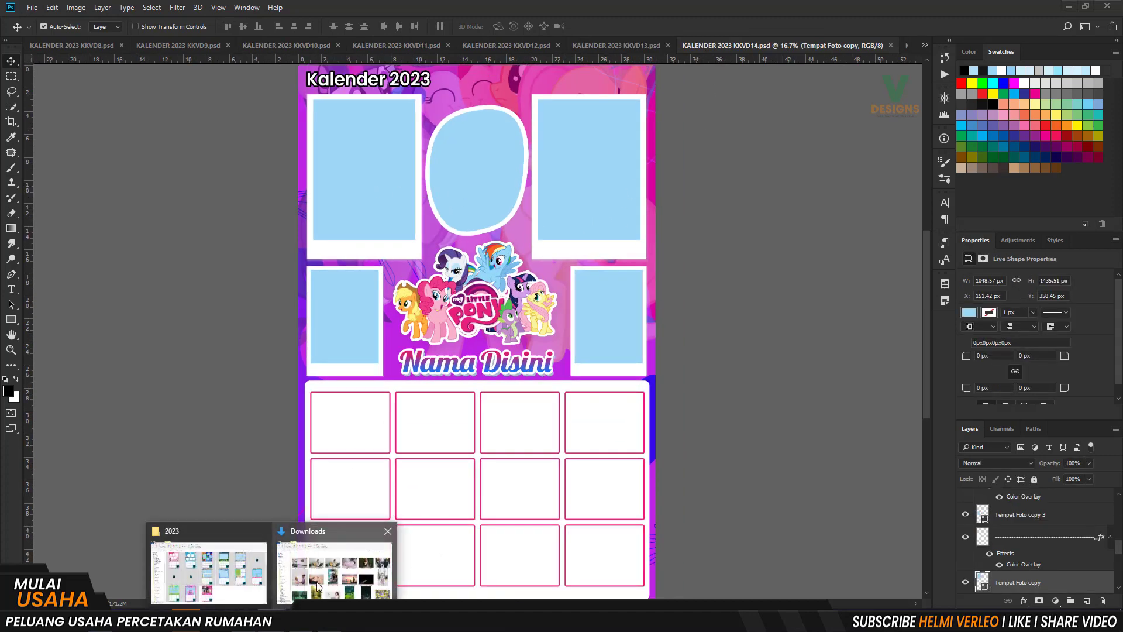
{"action": "left_click", "coordinate": [319, 586]}
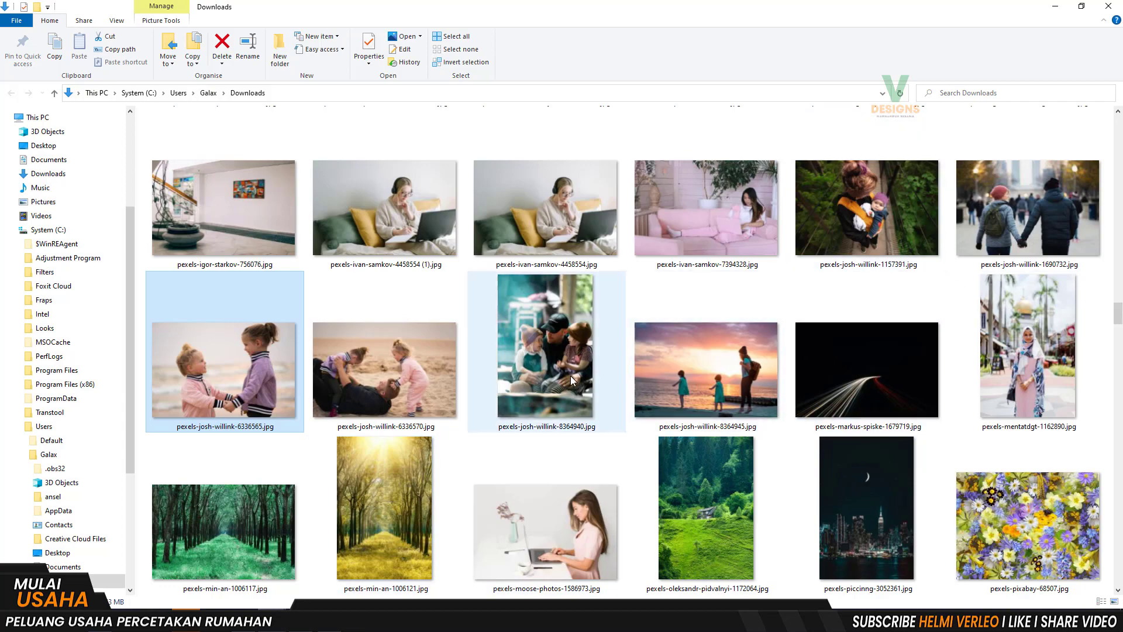
{"action": "mouse_move", "coordinate": [571, 375]}
{"action": "left_mouse_down"}
{"action": "mouse_move", "coordinate": [568, 355]}
{"action": "mouse_move", "coordinate": [371, 186]}
{"action": "left_mouse_up"}
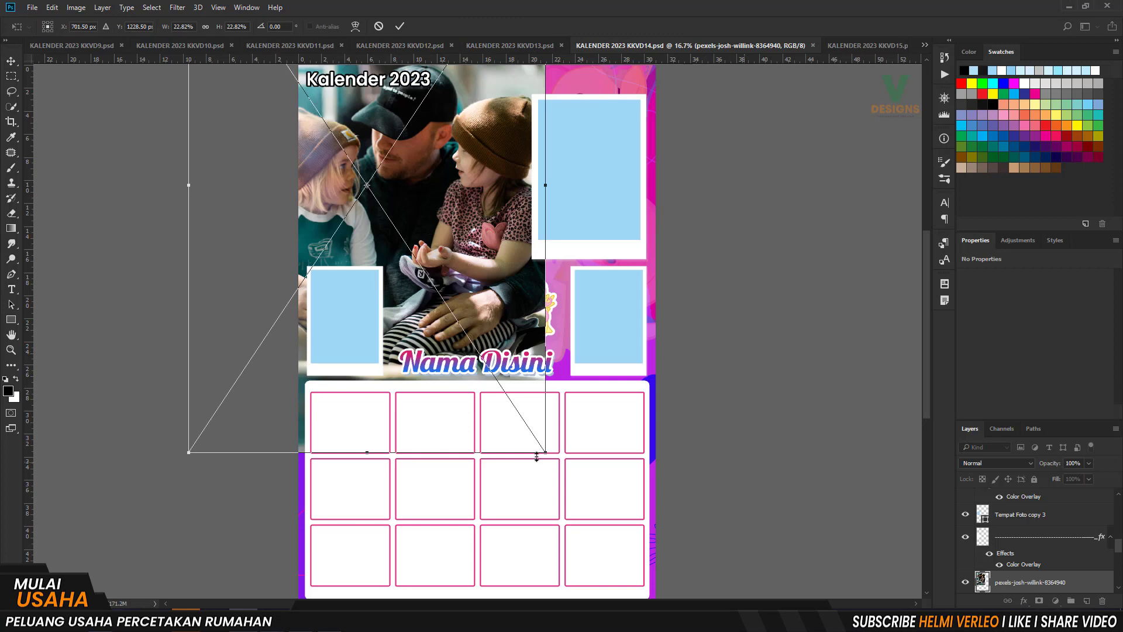
{"action": "left_click_drag", "start_coordinate": [542, 449], "coordinate": [419, 263]}
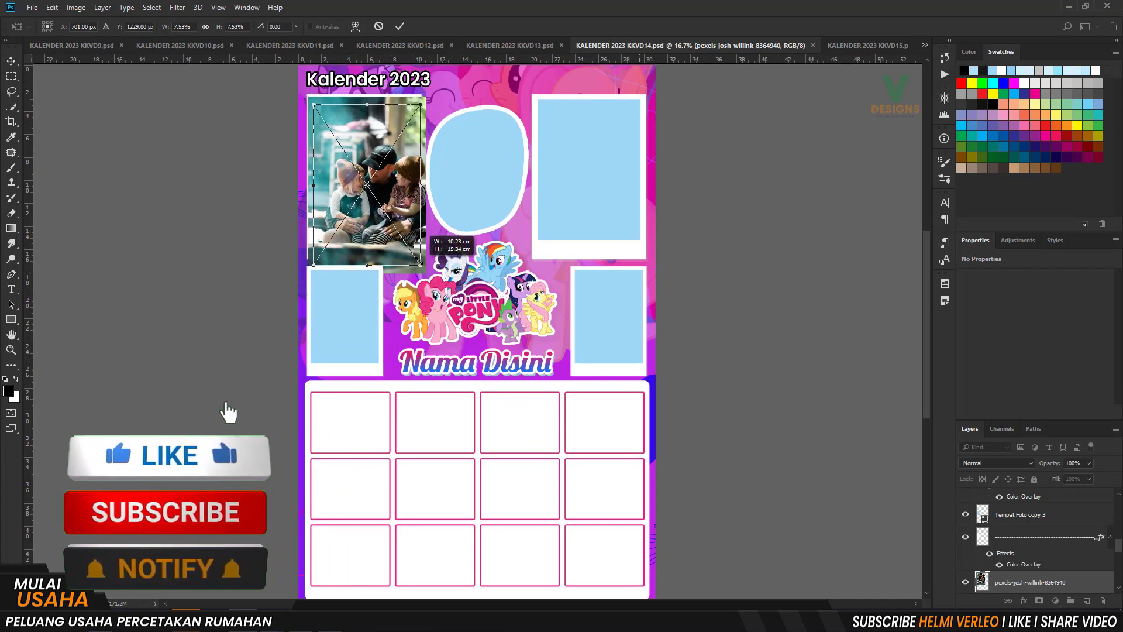
{"action": "left_click_drag", "start_coordinate": [315, 106], "coordinate": [296, 78]}
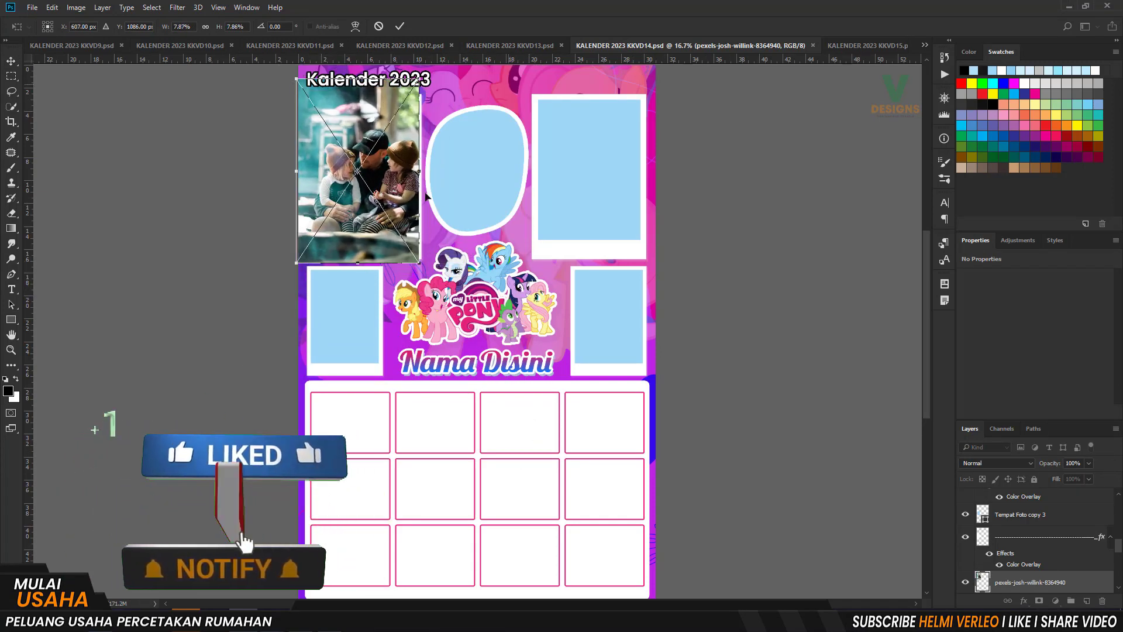
{"action": "key", "text": "Return"}
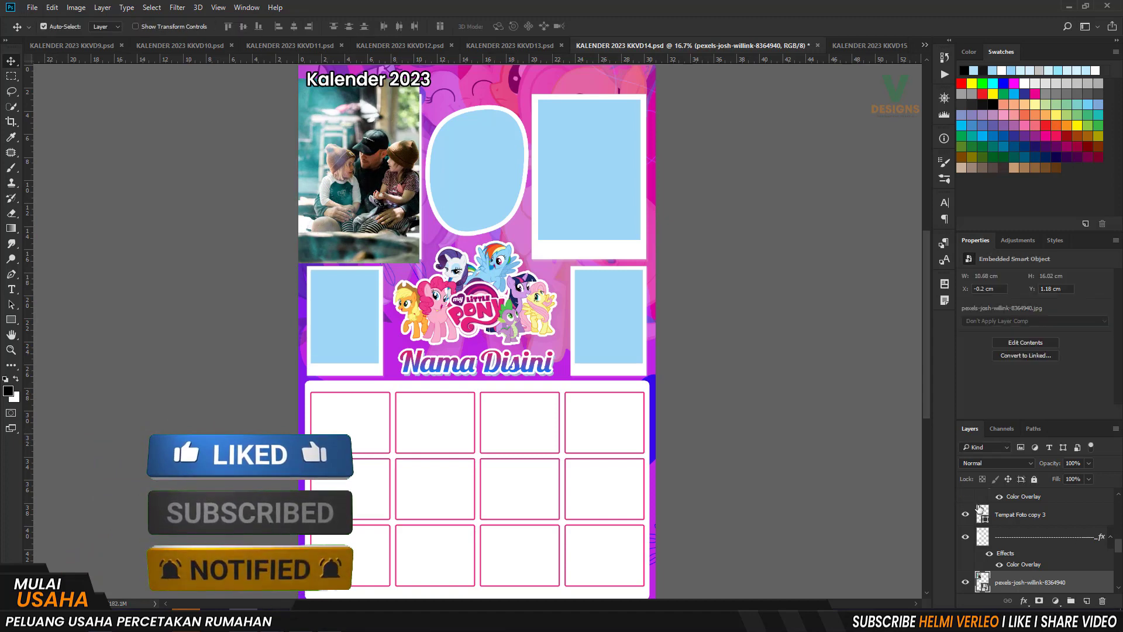
Step: Rasterize the man-with-two-girls photo and clip it into the Tempat Foto copy frame
{"action": "right_click", "coordinate": [1048, 582]}
{"action": "left_click", "coordinate": [1001, 231]}
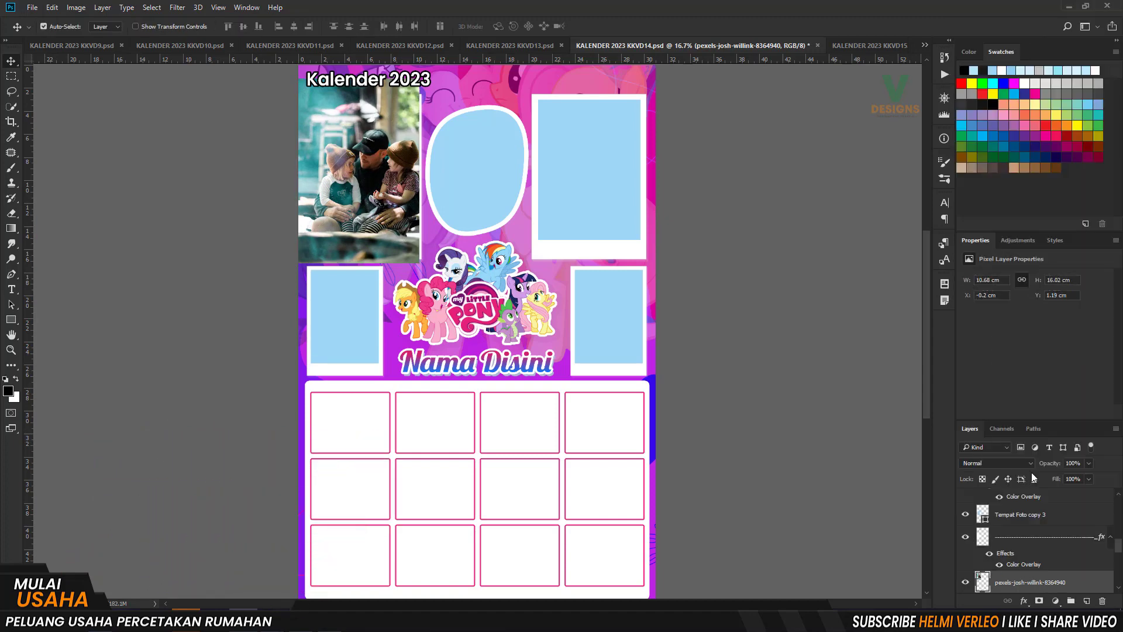
{"action": "scroll", "coordinate": [1003, 579], "scroll_direction": "down", "scroll_amount": 2}
{"action": "left_click", "coordinate": [1003, 533], "text": "alt"}
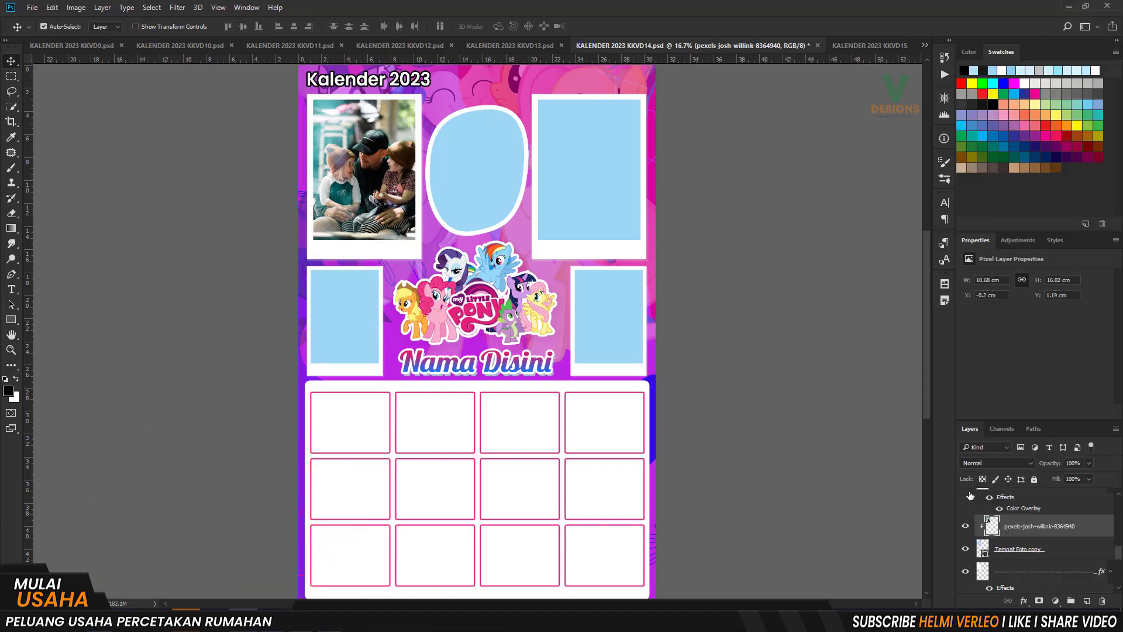
{"action": "left_click", "coordinate": [475, 170]}
{"action": "key", "text": "alt+Tab"}
{"action": "left_click", "coordinate": [577, 263]}
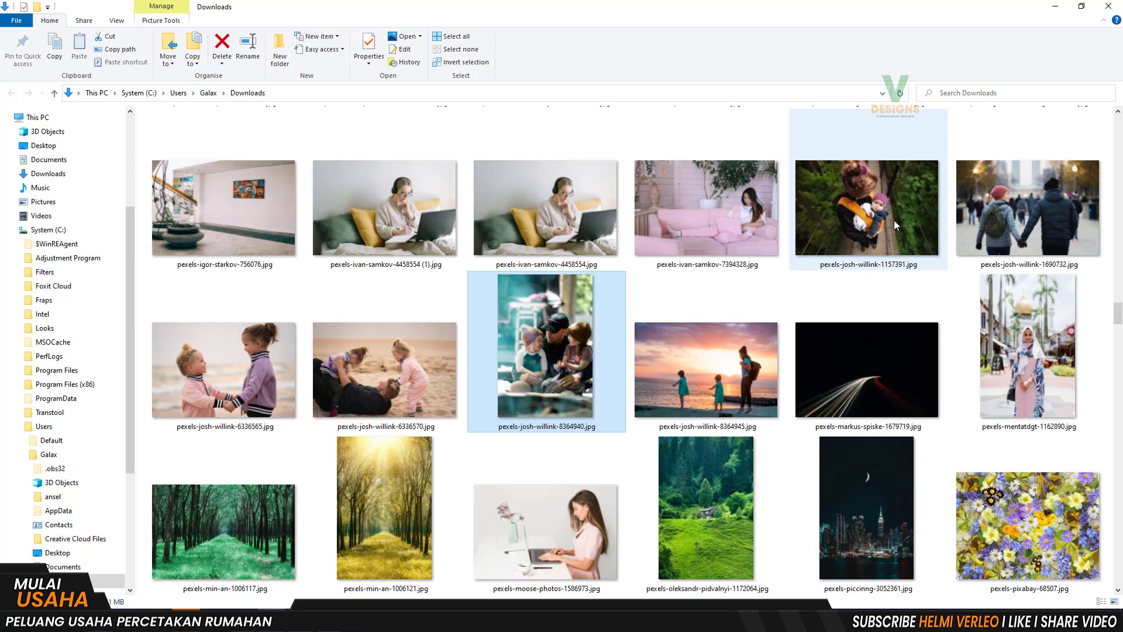
Step: Place the woman-with-baby photo, clip it into the oval frame, and scale and centre it
{"action": "left_click_drag", "start_coordinate": [885, 230], "coordinate": [501, 188]}
{"action": "key", "text": "alt+Tab"}
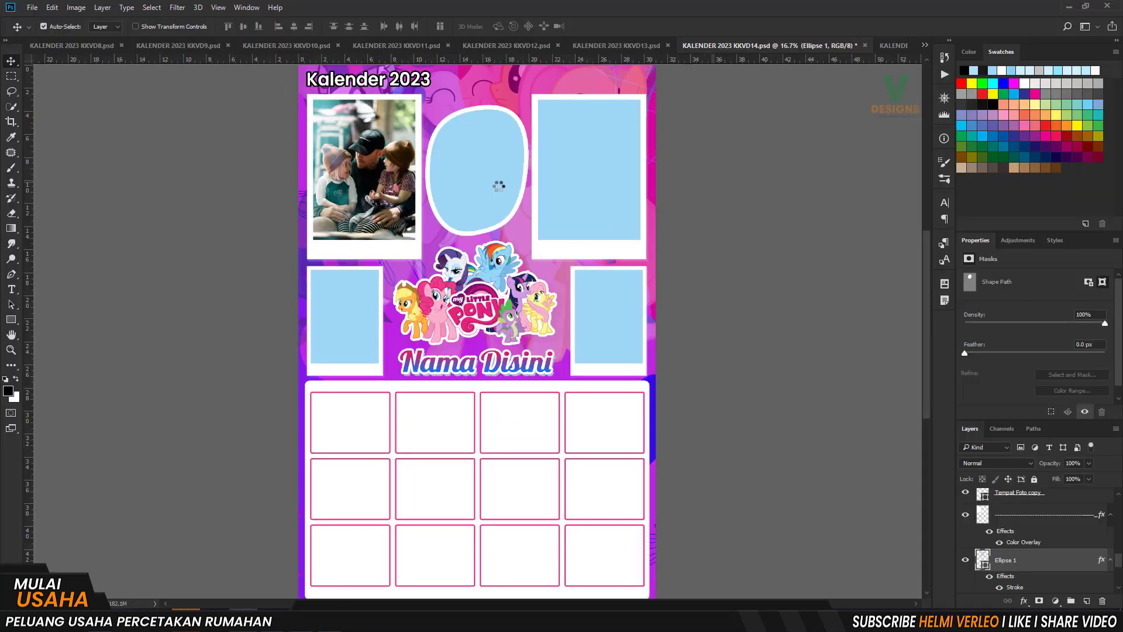
{"action": "key", "text": "Return"}
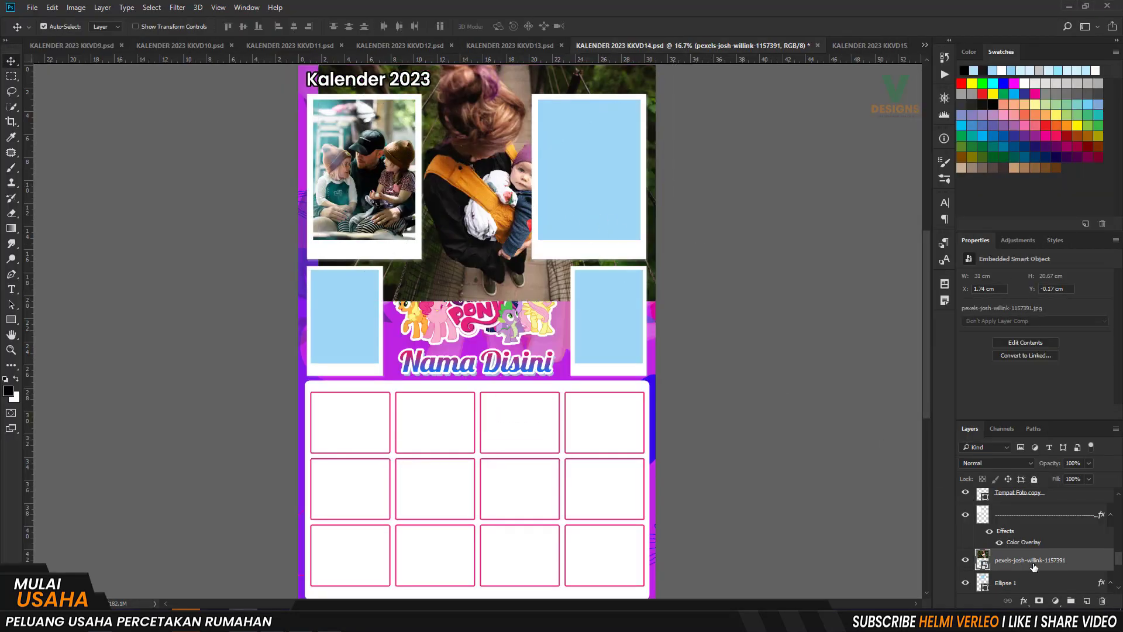
{"action": "left_click", "coordinate": [1008, 567], "text": "alt"}
{"action": "key", "text": "ctrl+t"}
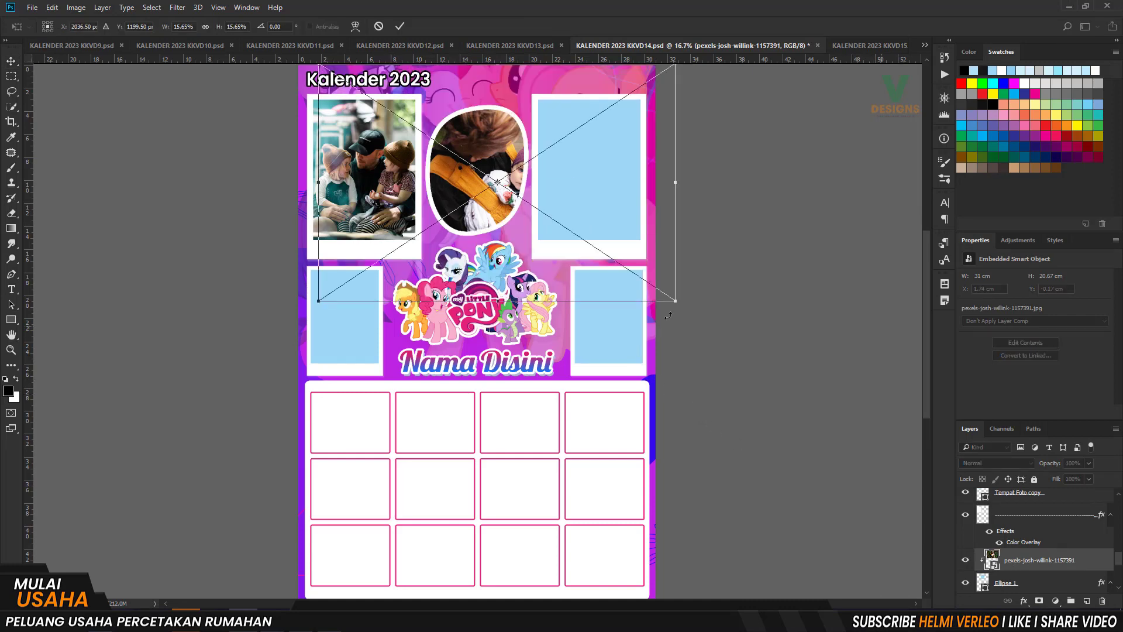
{"action": "left_click_drag", "start_coordinate": [662, 290], "coordinate": [593, 245]}
{"action": "left_click_drag", "start_coordinate": [582, 179], "coordinate": [568, 168]}
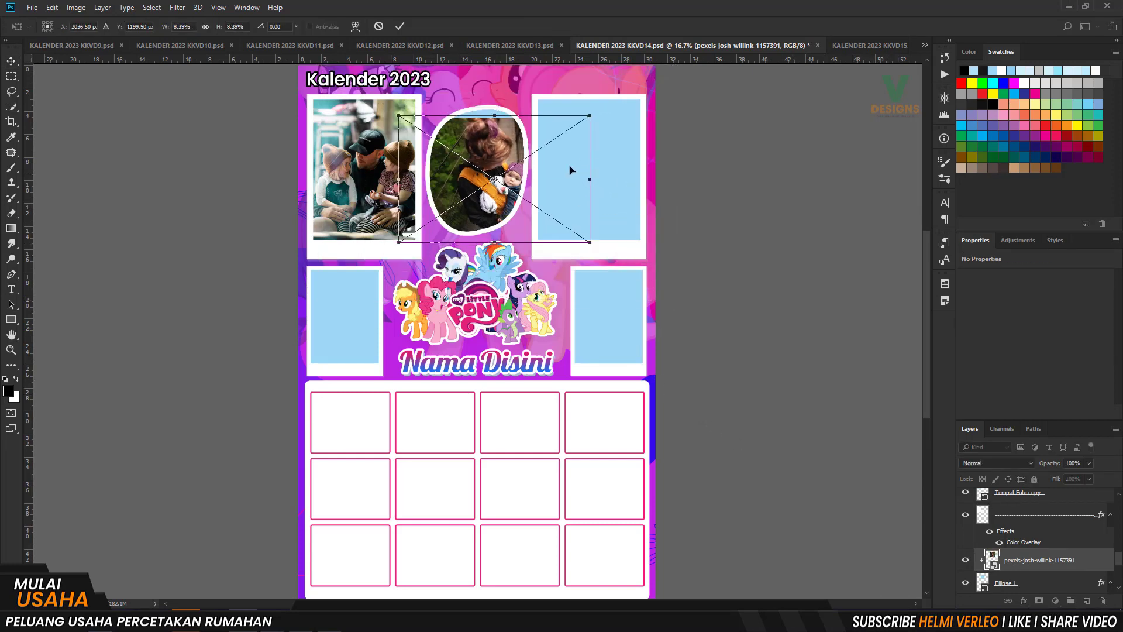
{"action": "key", "text": "Return"}
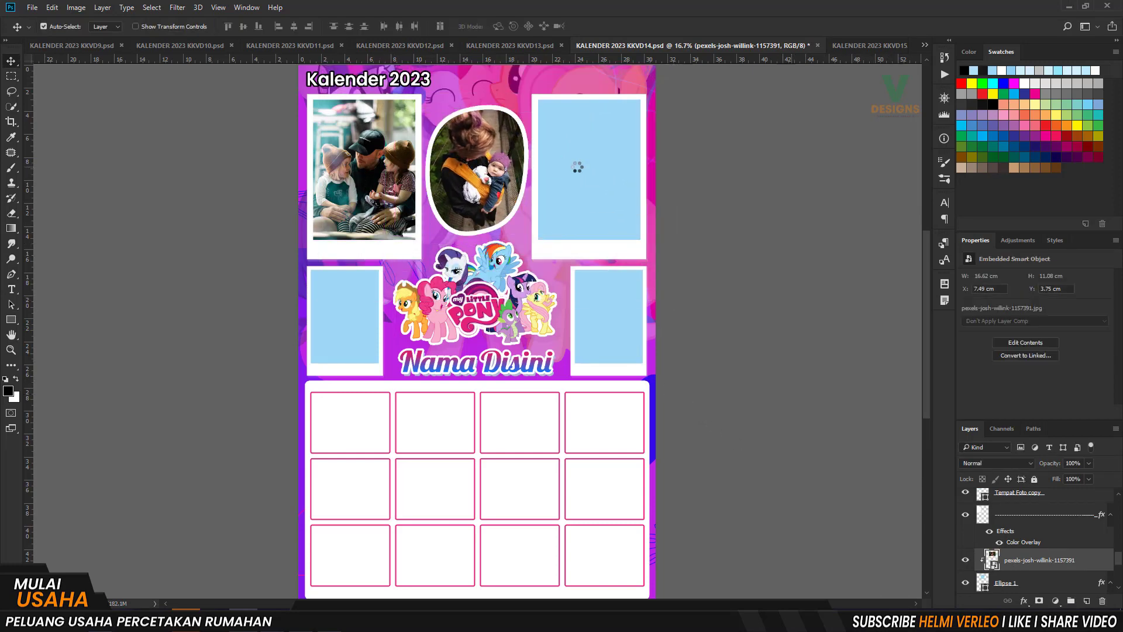
Step: Place the sand-play photo of a man with two girls onto the pony calendar
{"action": "left_click", "coordinate": [586, 167]}
{"action": "key", "text": "alt+Tab"}
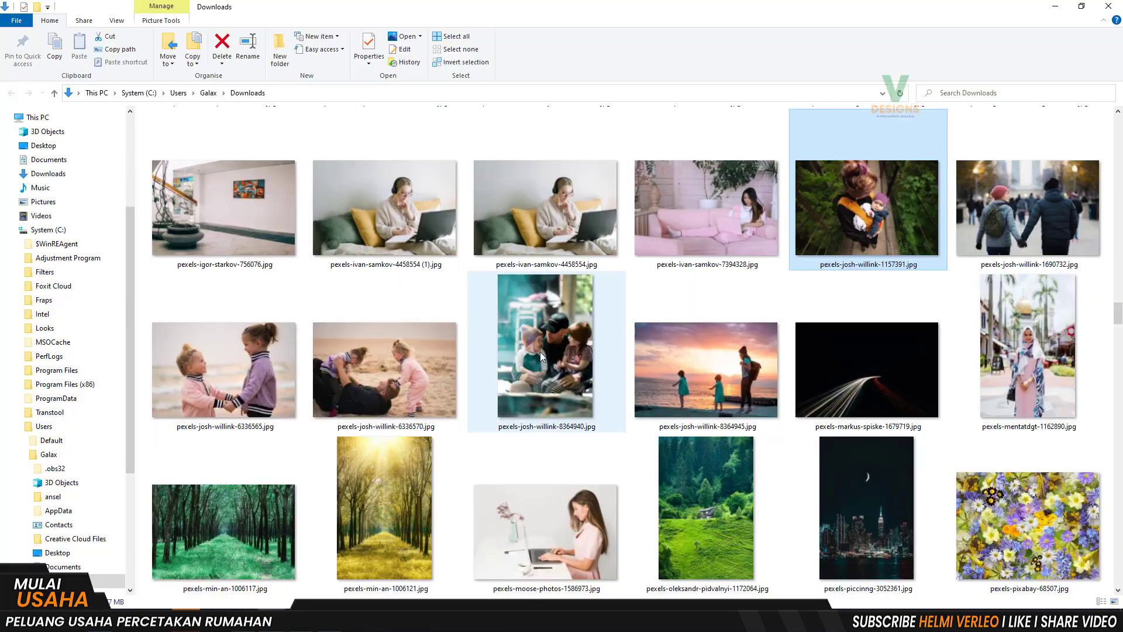
{"action": "left_click_drag", "start_coordinate": [427, 402], "coordinate": [585, 231]}
{"action": "key", "text": "alt+Tab"}
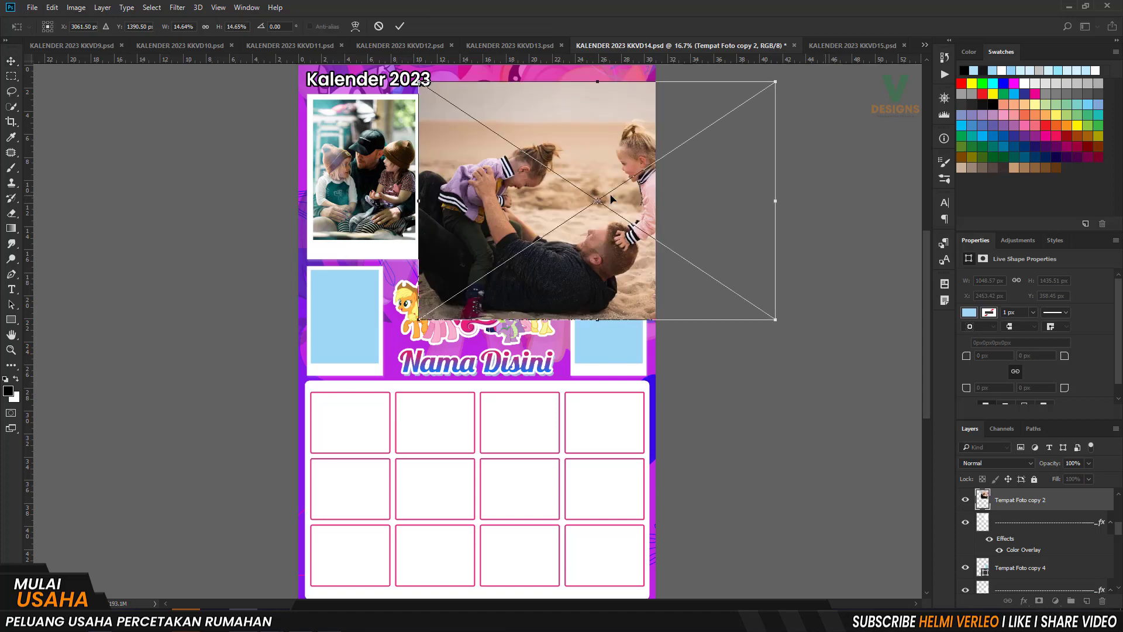
{"action": "key", "text": "Return"}
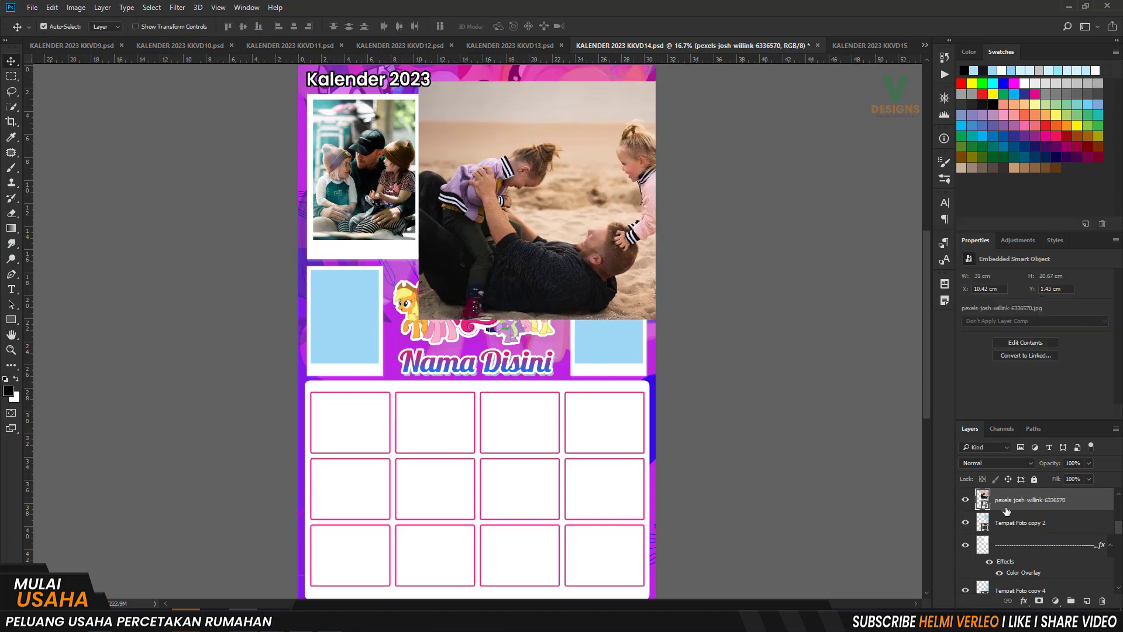
Step: Clip the sand-play photo into the top-right frame and scale and position it to fit
{"action": "left_click", "coordinate": [1002, 506], "text": "alt"}
{"action": "key", "text": "ctrl+t"}
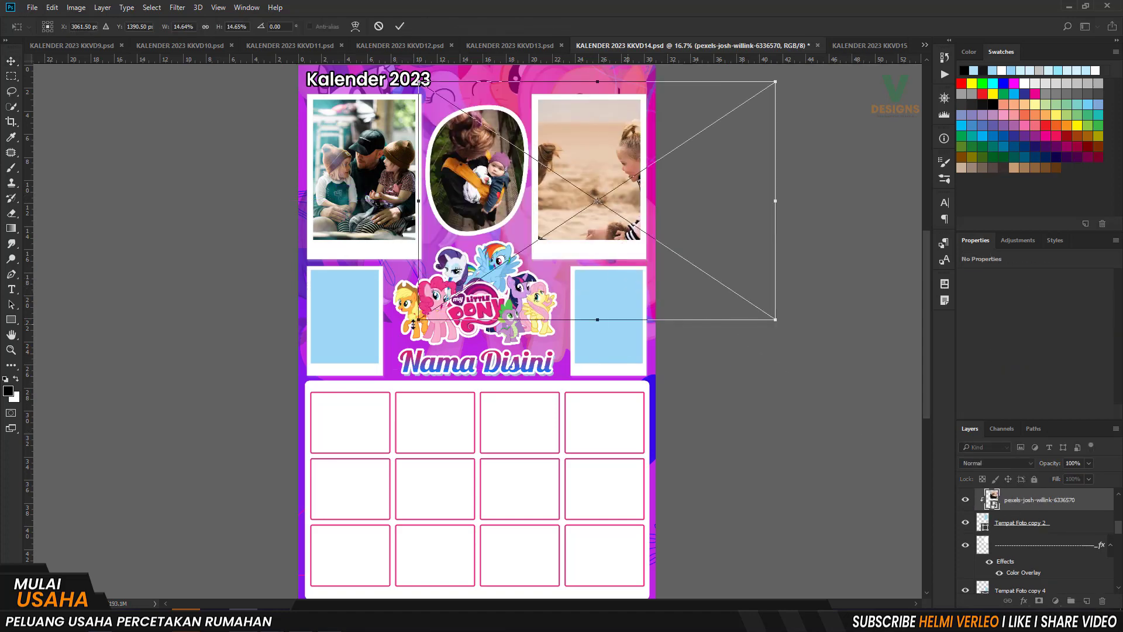
{"action": "left_click_drag", "start_coordinate": [425, 82], "coordinate": [519, 82]}
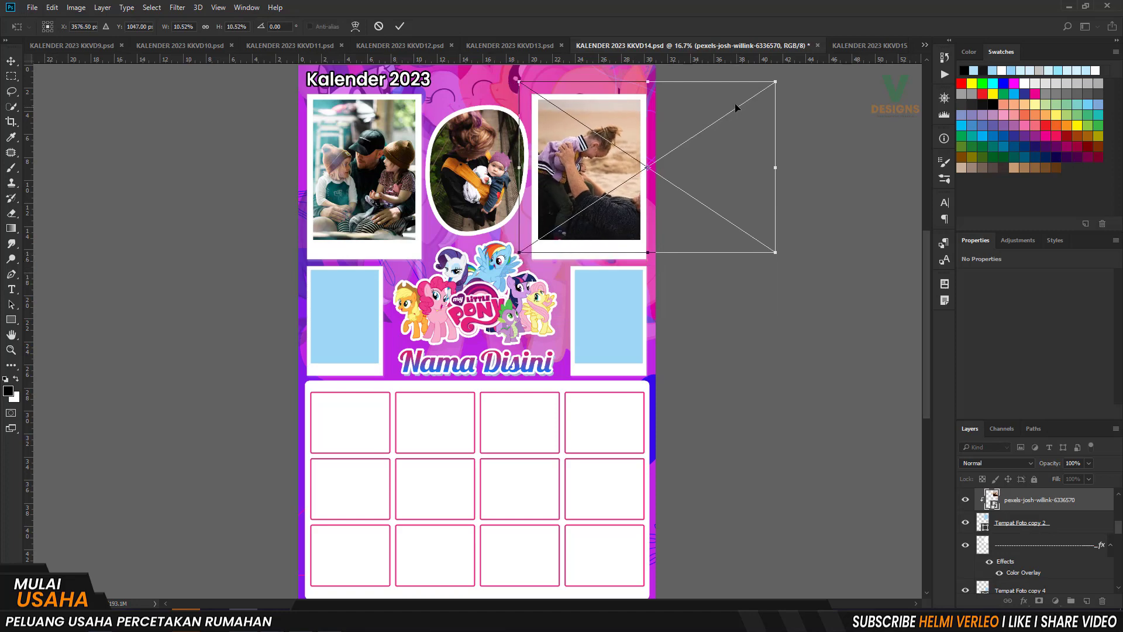
{"action": "left_click_drag", "start_coordinate": [773, 84], "coordinate": [743, 94]}
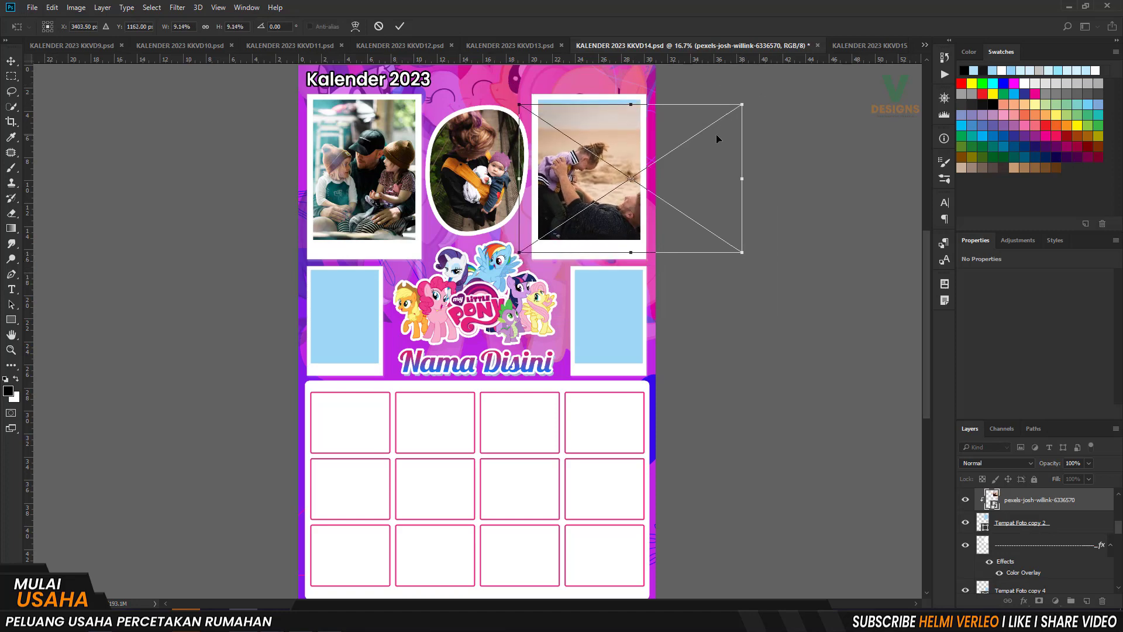
{"action": "left_click_drag", "start_coordinate": [716, 135], "coordinate": [685, 138]}
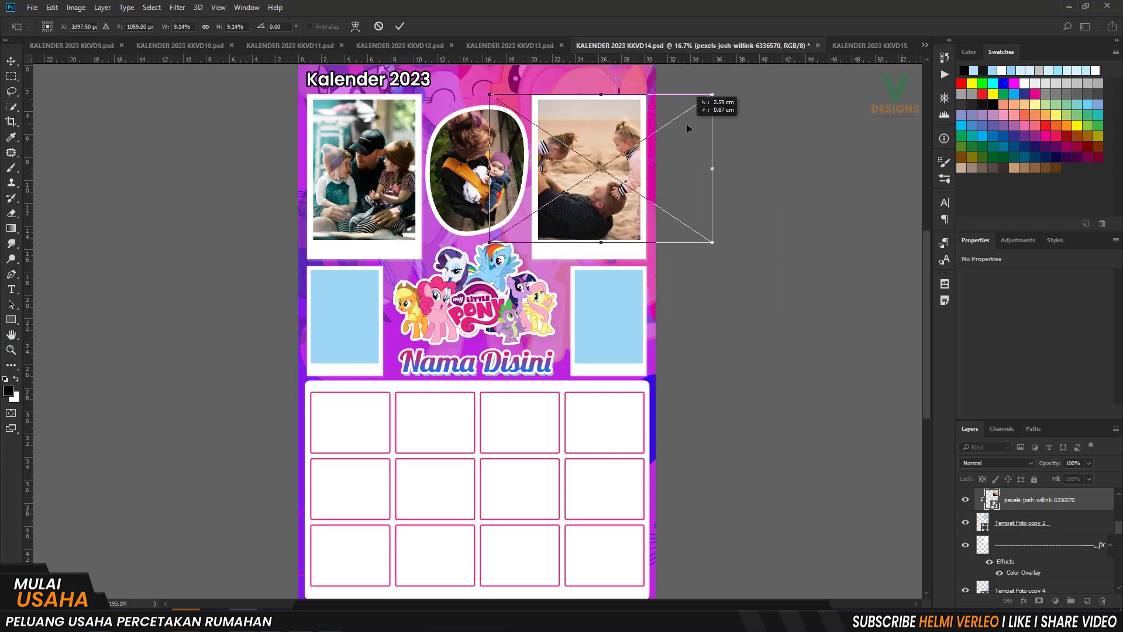
{"action": "left_click_drag", "start_coordinate": [674, 176], "coordinate": [681, 176]}
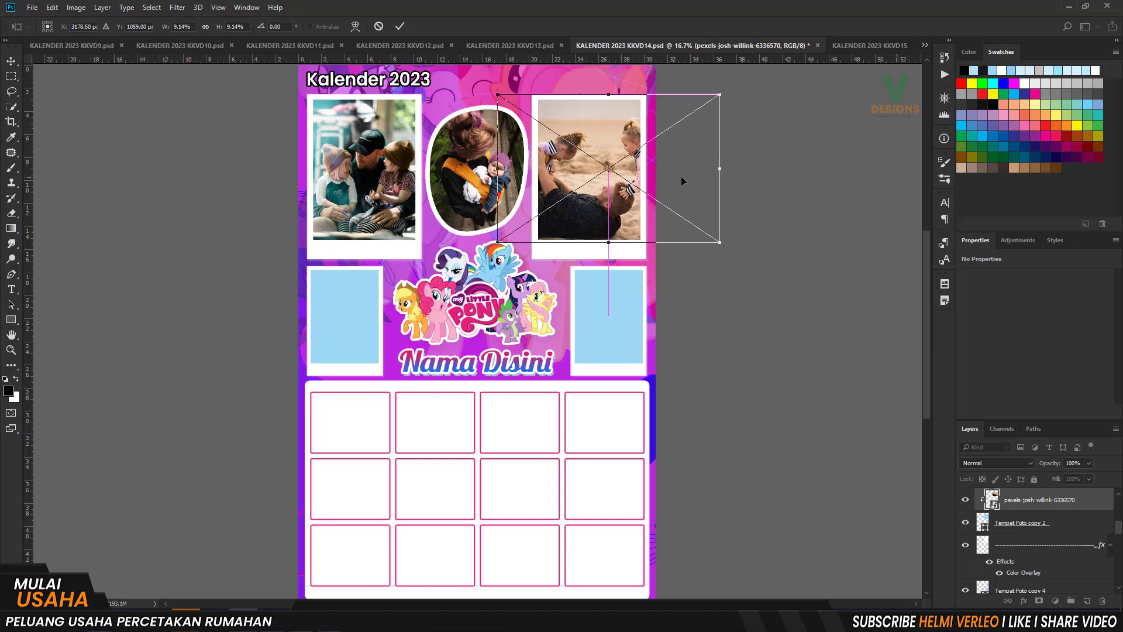
{"action": "left_click_drag", "start_coordinate": [498, 241], "coordinate": [520, 226]}
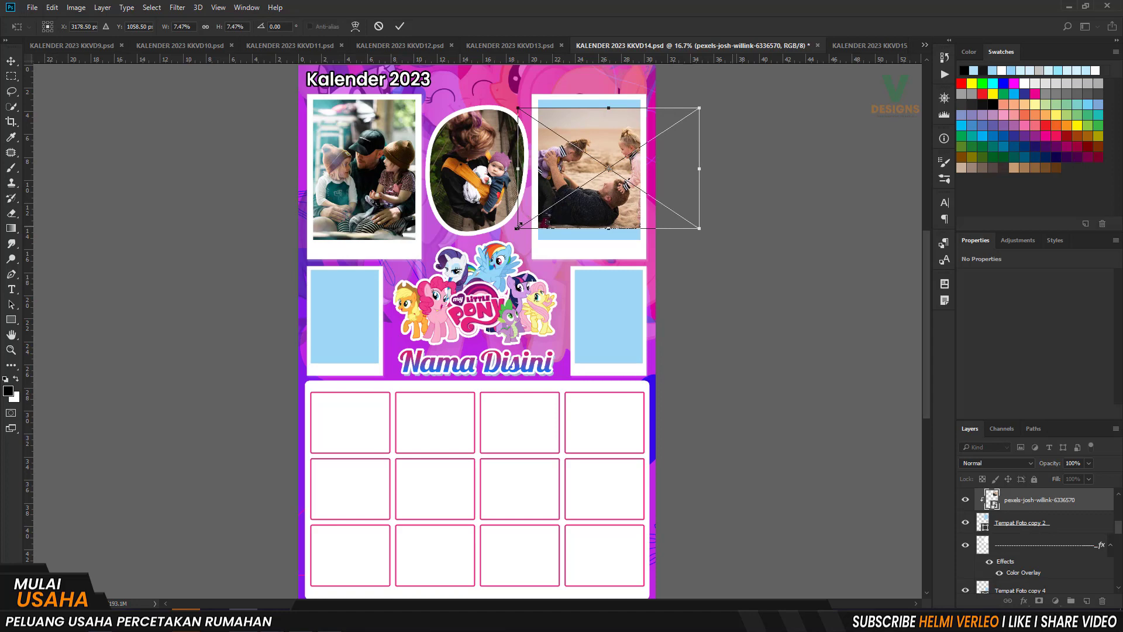
{"action": "key", "text": "Return"}
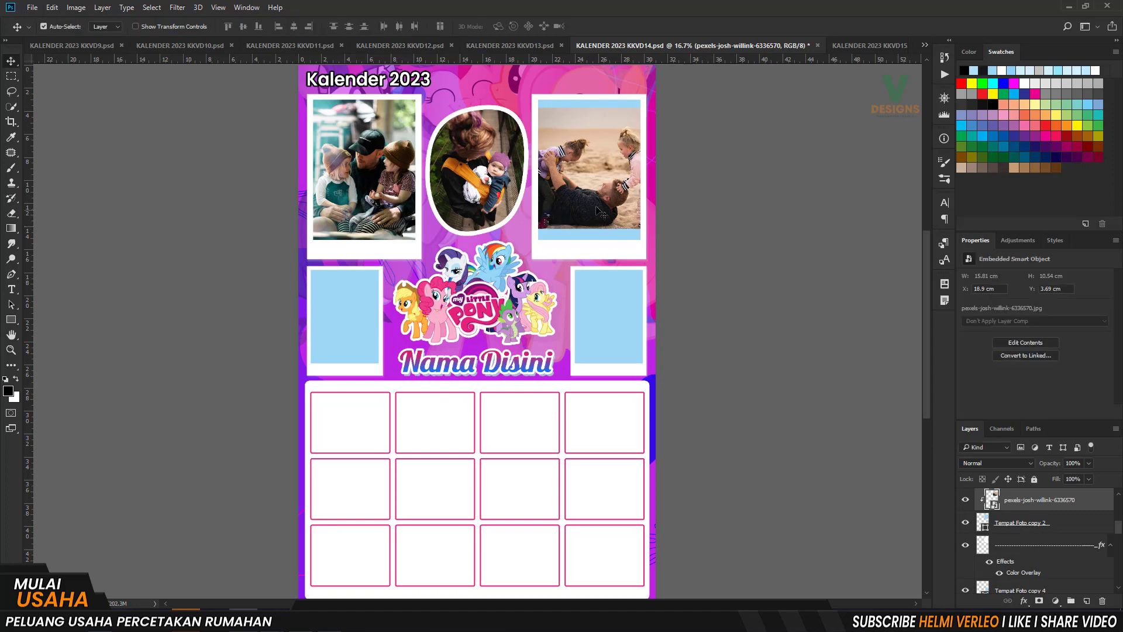
{"action": "left_click_drag", "start_coordinate": [596, 206], "coordinate": [594, 217]}
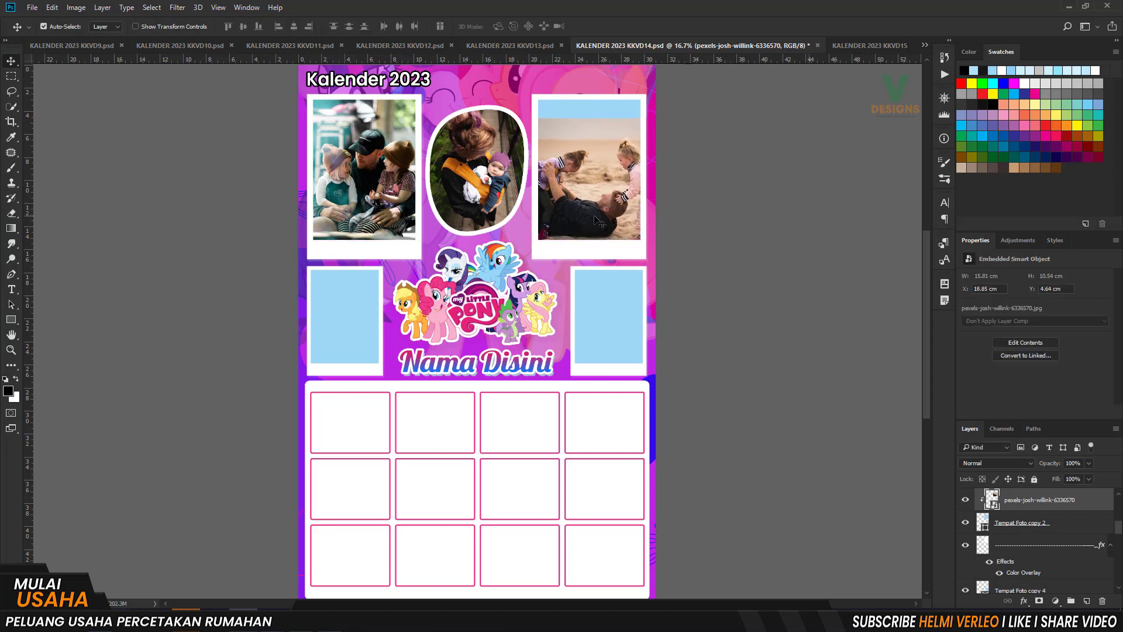
{"action": "key", "text": "shift+Left"}
{"action": "key", "text": "shift+Left"}
{"action": "key", "text": "shift+Left"}
{"action": "key", "text": "shift+Left"}
{"action": "key", "text": "shift+Left"}
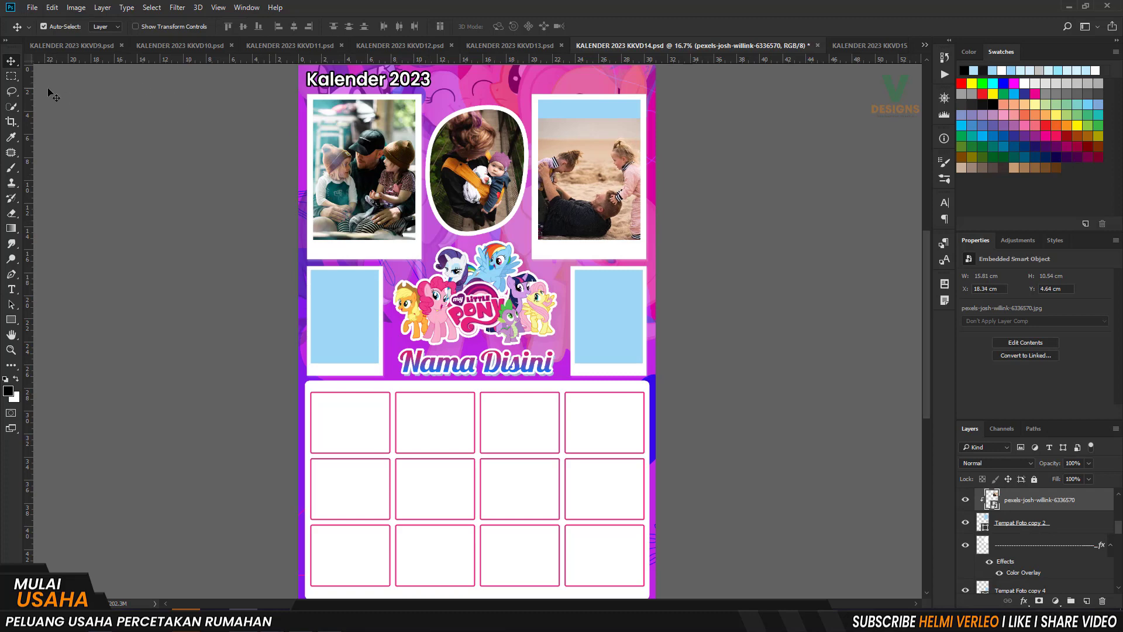
Step: Rasterize the sand-play photo and stretch its top strip upward over the blue gap
{"action": "key", "text": "m"}
{"action": "left_click_drag", "start_coordinate": [531, 108], "coordinate": [656, 131]}
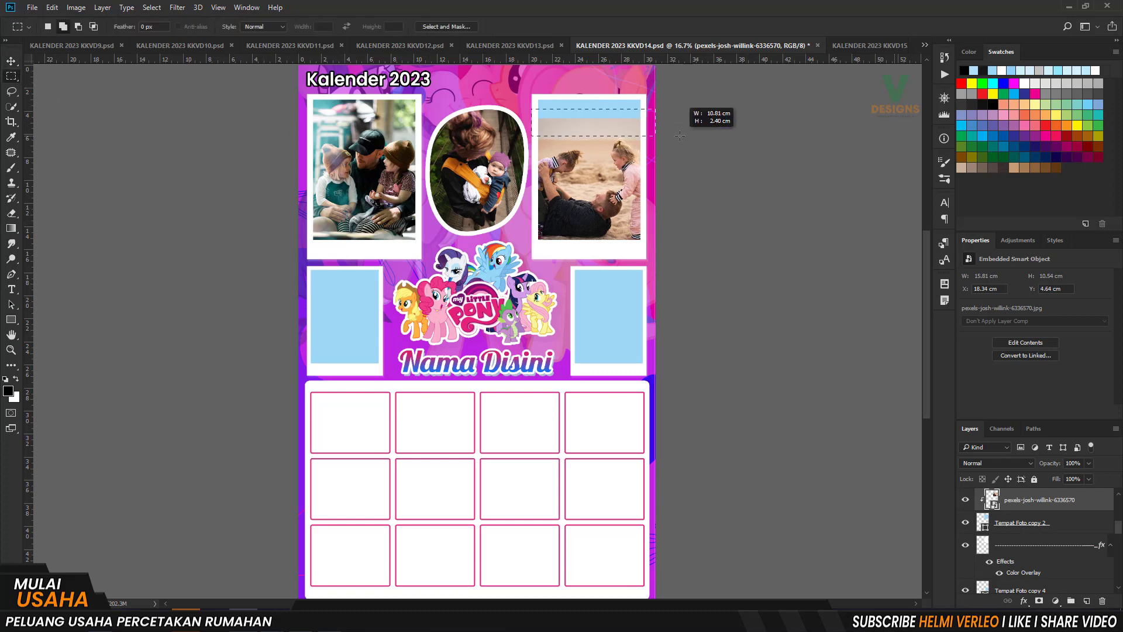
{"action": "right_click", "coordinate": [1013, 500]}
{"action": "left_click", "coordinate": [913, 259]}
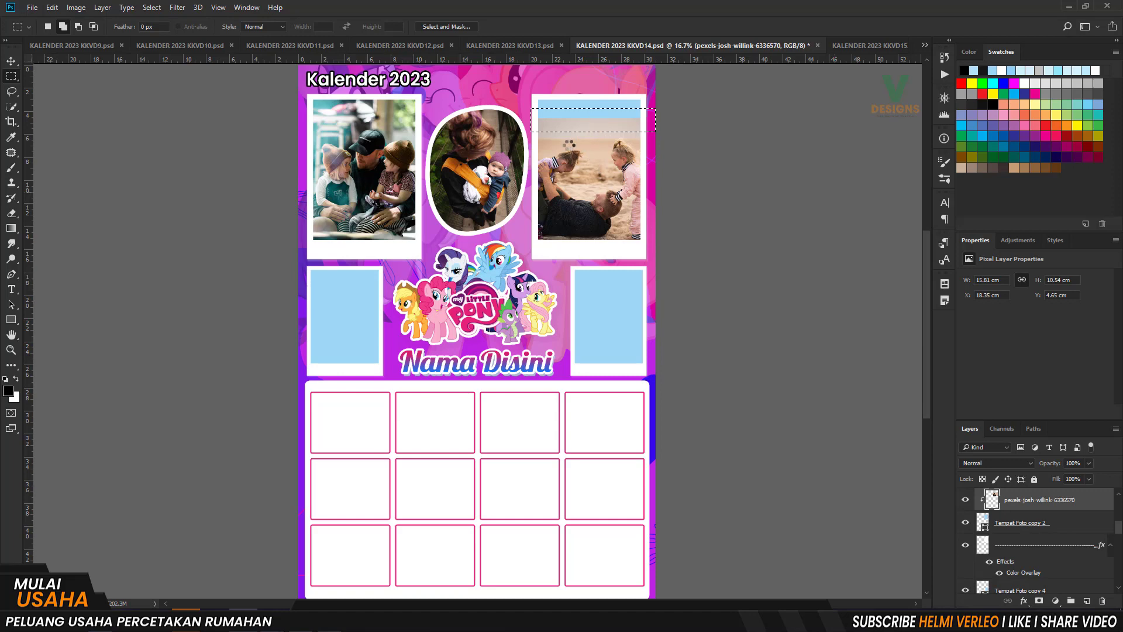
{"action": "key", "text": "ctrl+t"}
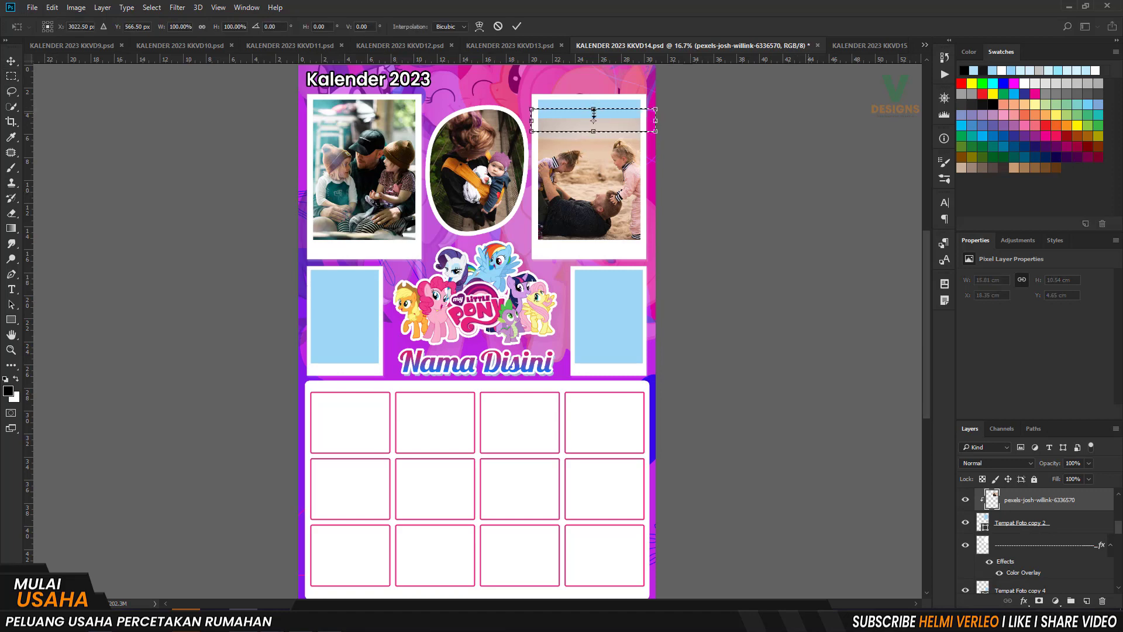
{"action": "mouse_move", "coordinate": [593, 107]}
{"action": "left_mouse_down"}
{"action": "mouse_move", "coordinate": [593, 89]}
{"action": "mouse_move", "coordinate": [593, 98]}
{"action": "left_mouse_up"}
{"action": "key", "text": "Return"}
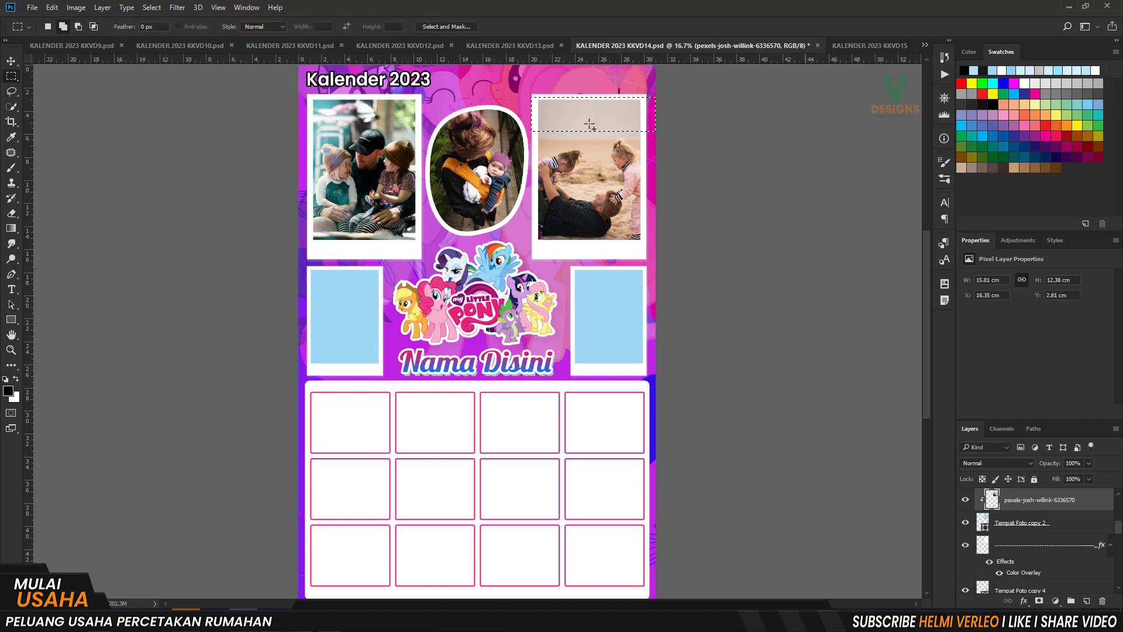
{"action": "key", "text": "ctrl+d"}
{"action": "left_click_drag", "start_coordinate": [570, 282], "coordinate": [579, 267]}
{"action": "key", "text": "v"}
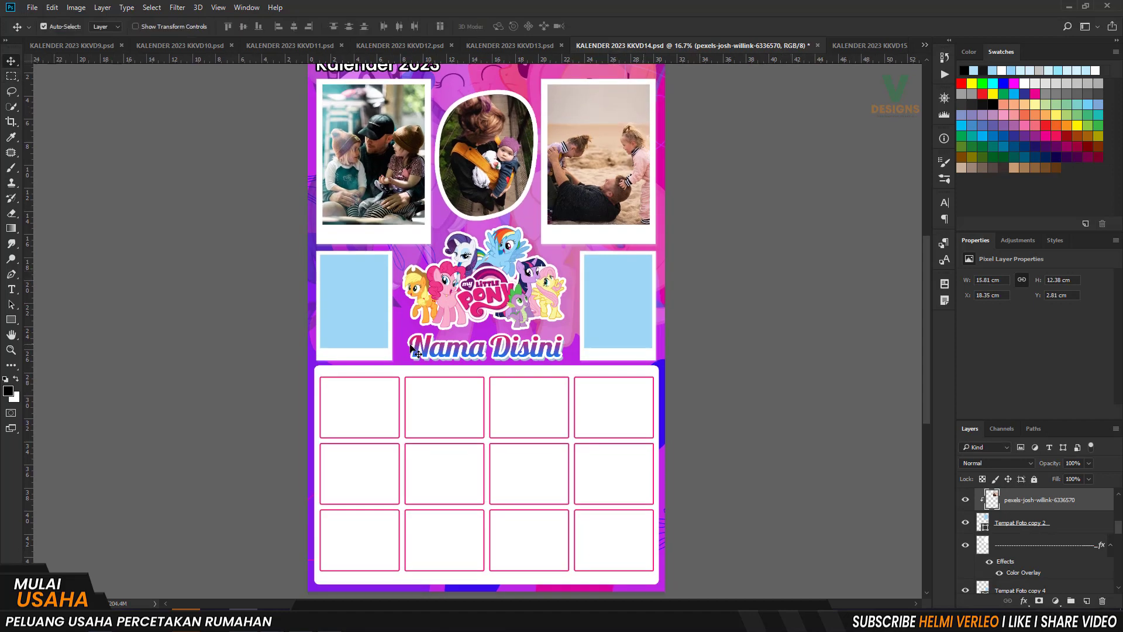
{"action": "left_click", "coordinate": [361, 313]}
{"action": "key", "text": "alt+Tab"}
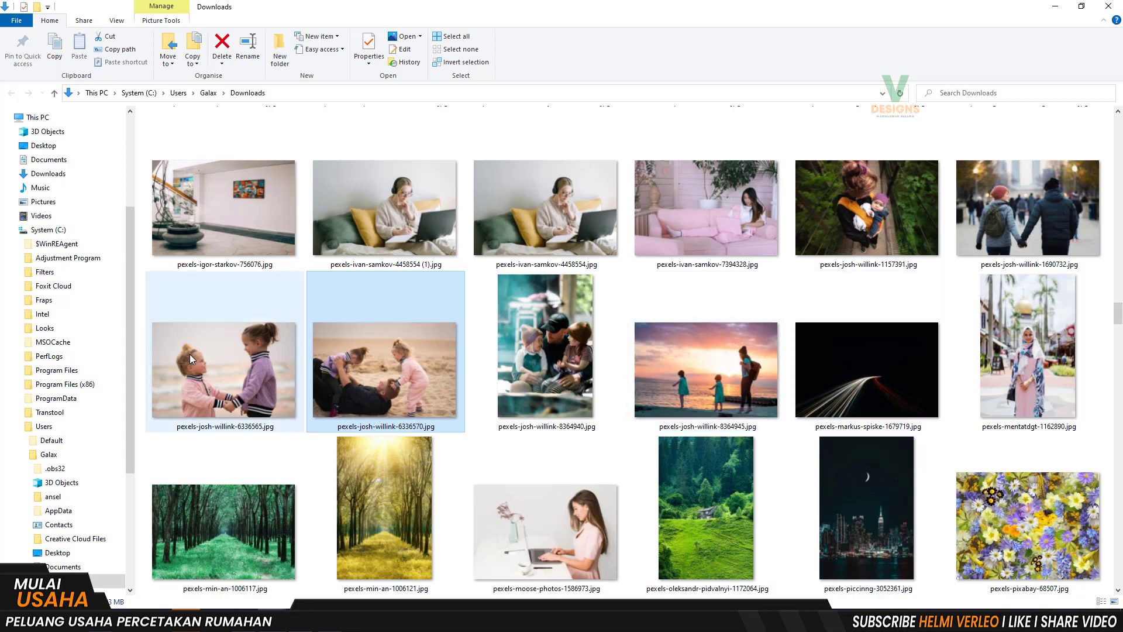
Step: Place the 6336565 girl photo above Tempat Foto copy 3 and clip it into the small left frame
{"action": "left_click_drag", "start_coordinate": [233, 367], "coordinate": [371, 306]}
{"action": "key", "text": "alt+Tab"}
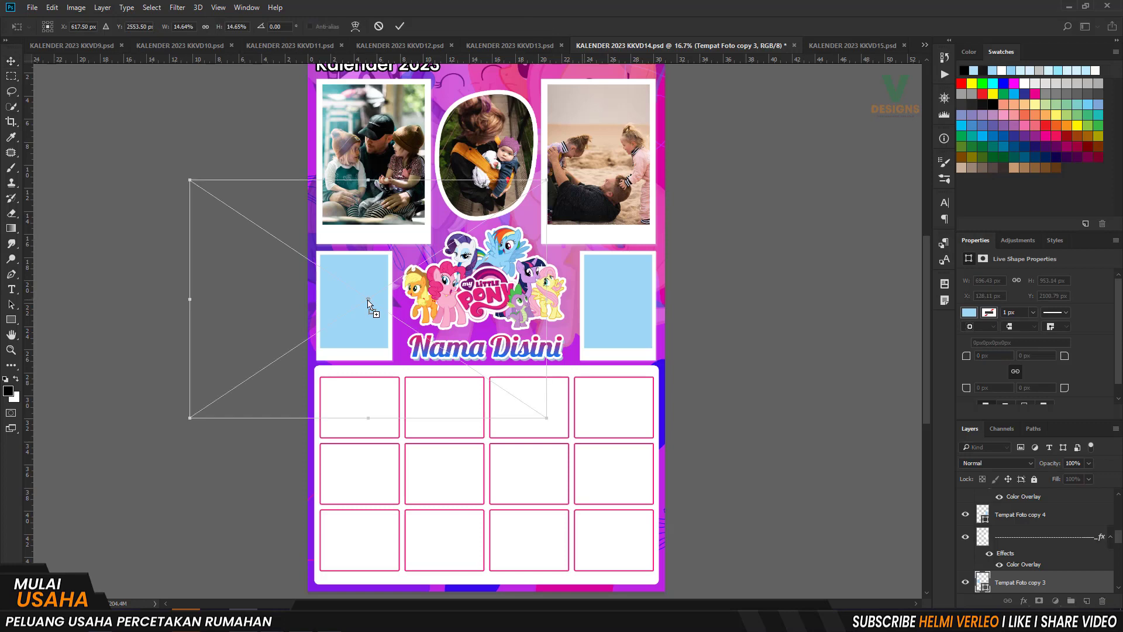
{"action": "key", "text": "Return"}
{"action": "left_click_drag", "start_coordinate": [994, 580], "coordinate": [1000, 552]}
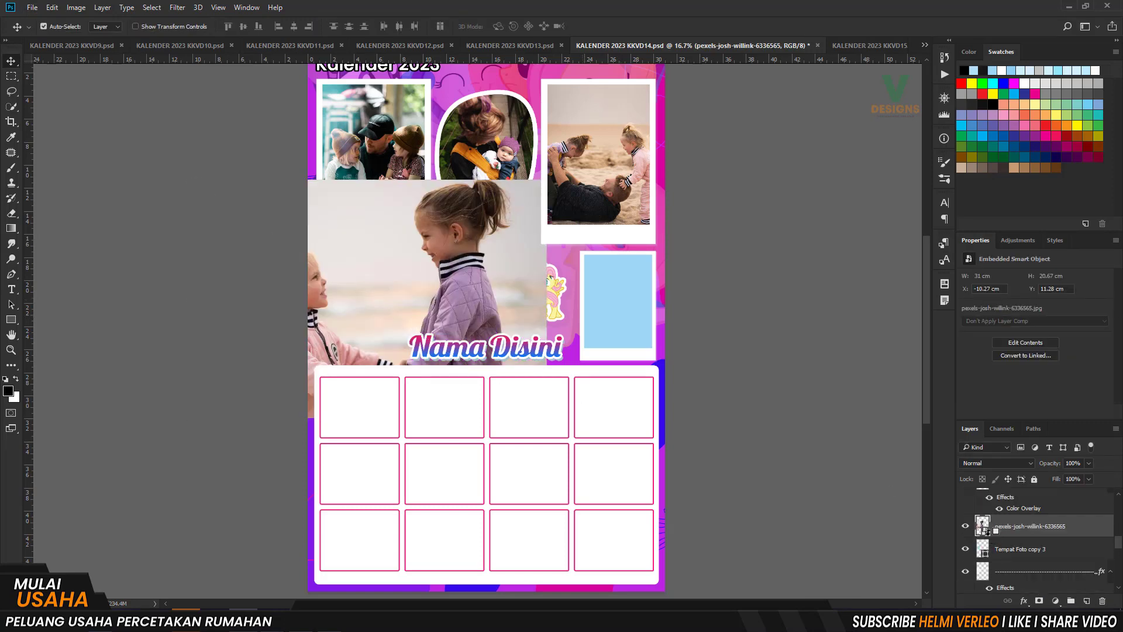
{"action": "left_click", "coordinate": [993, 536], "text": "alt"}
Step: Scale the girl photo down and position it inside the small left frame
{"action": "left_click_drag", "start_coordinate": [339, 295], "coordinate": [402, 304]}
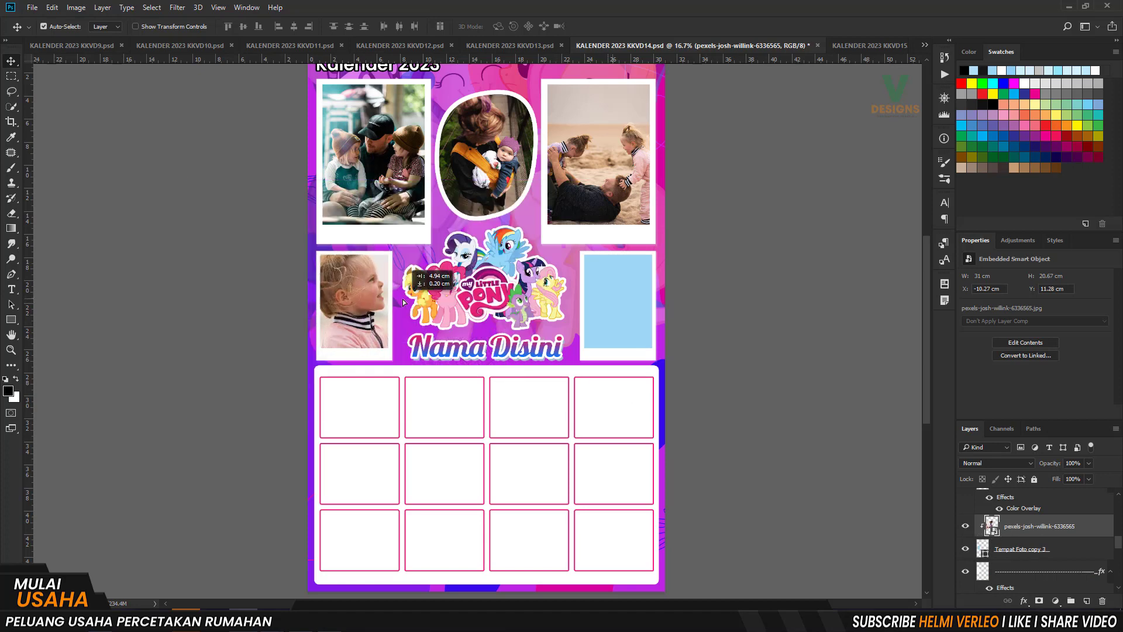
{"action": "key", "text": "ctrl+t"}
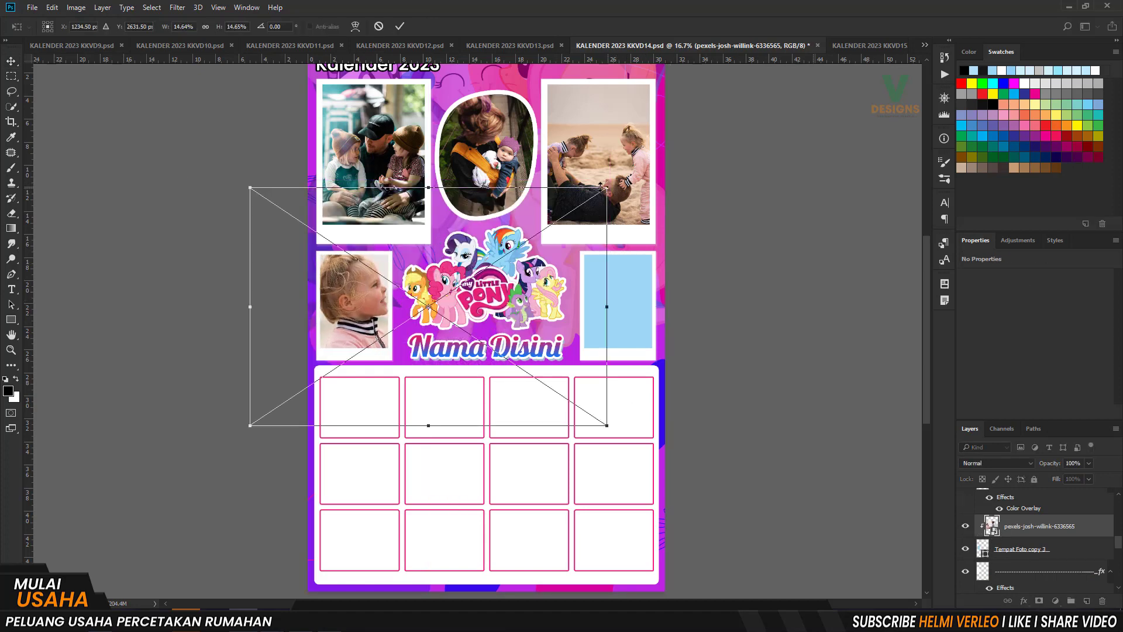
{"action": "mouse_move", "coordinate": [600, 185]}
{"action": "left_mouse_down"}
{"action": "mouse_move", "coordinate": [544, 229]}
{"action": "mouse_move", "coordinate": [477, 232]}
{"action": "left_mouse_up"}
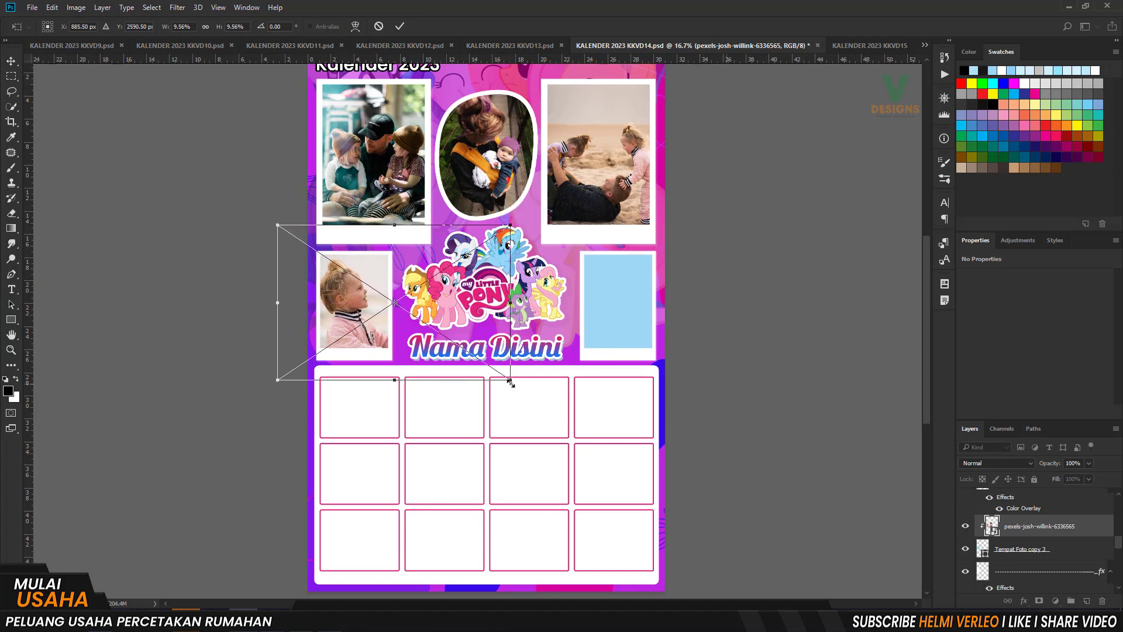
{"action": "left_click_drag", "start_coordinate": [510, 382], "coordinate": [454, 324]}
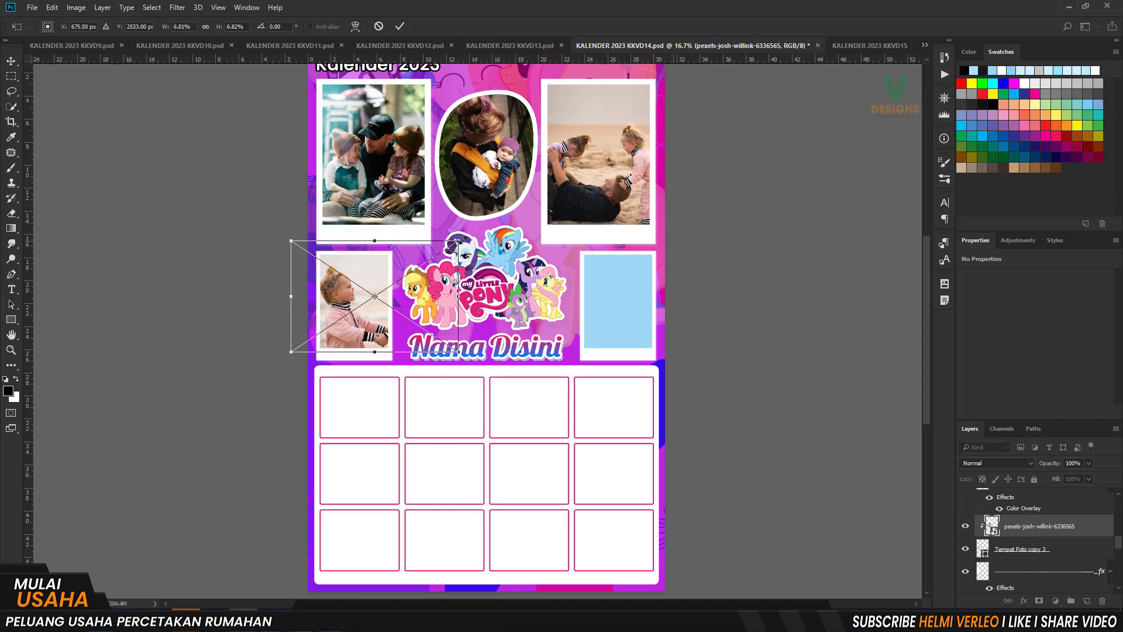
{"action": "left_click_drag", "start_coordinate": [457, 322], "coordinate": [400, 300]}
{"action": "key", "text": "Return"}
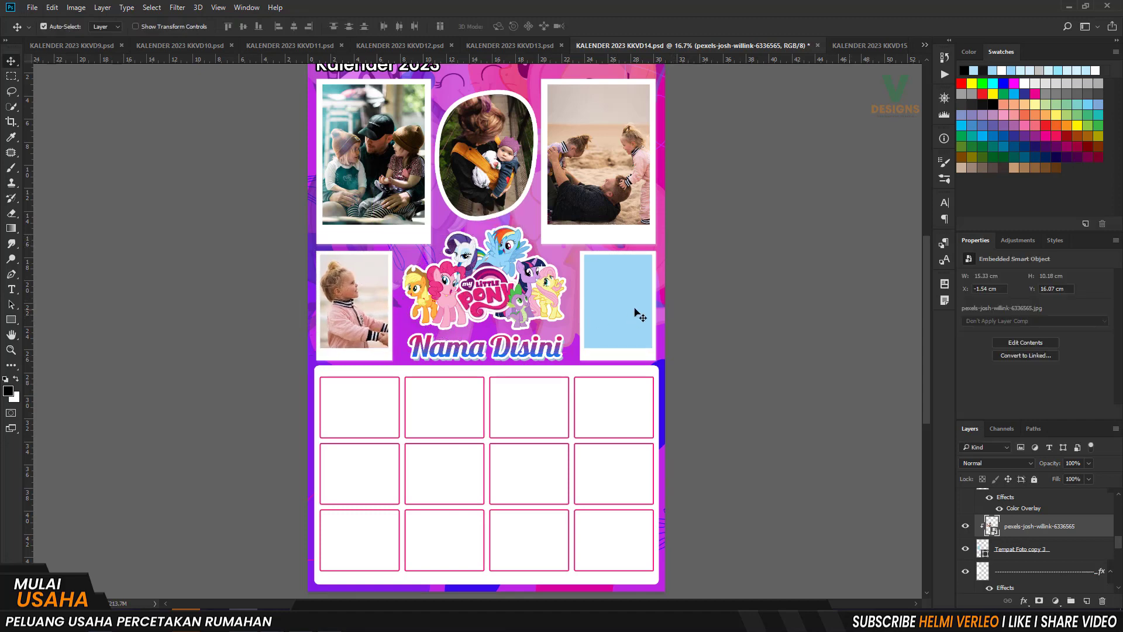
Step: Place the girl-in-purple-jacket photo from Downloads and clip it into the right small frame
{"action": "left_click", "coordinate": [632, 311], "text": "ctrl"}
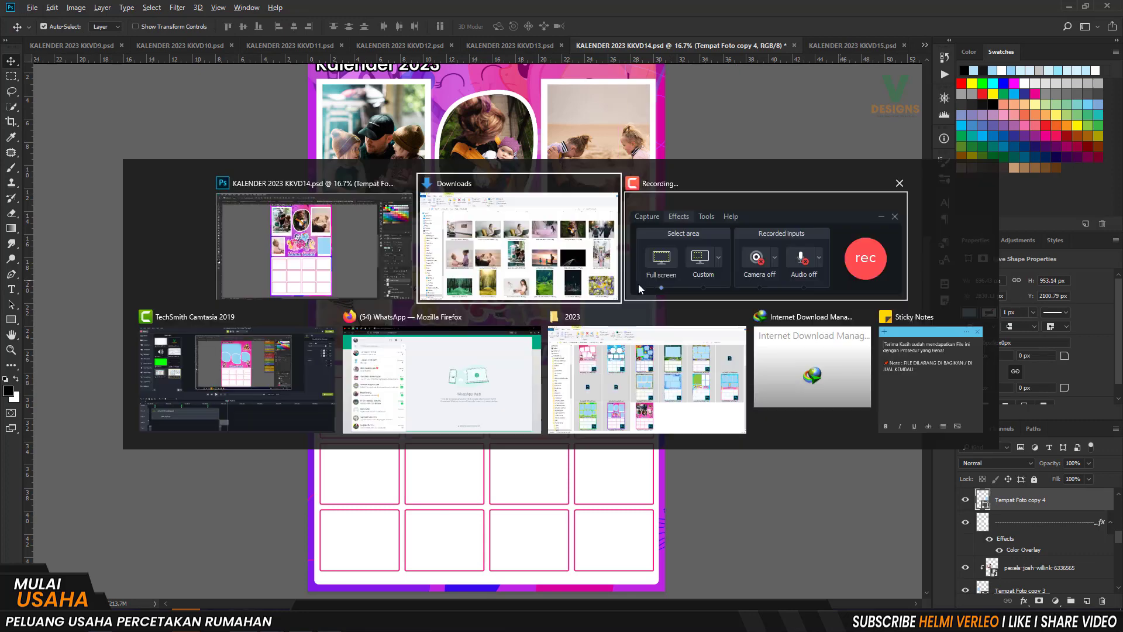
{"action": "key", "text": "alt+Tab"}
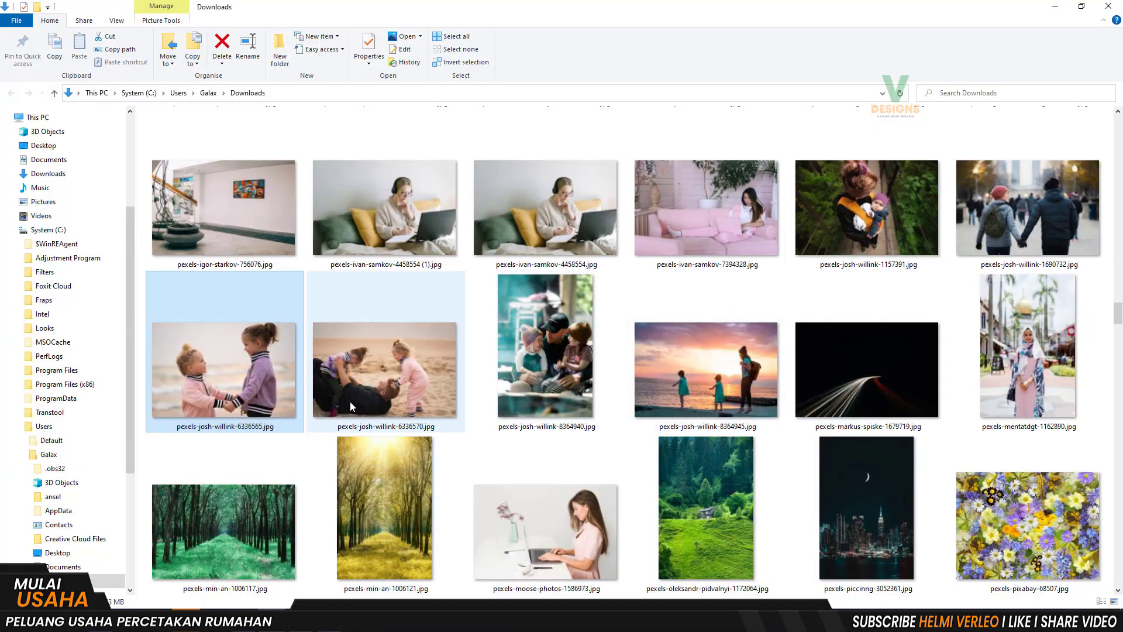
{"action": "mouse_move", "coordinate": [252, 315]}
{"action": "left_mouse_down"}
{"action": "mouse_move", "coordinate": [600, 289]}
{"action": "mouse_move", "coordinate": [632, 325]}
{"action": "left_mouse_up"}
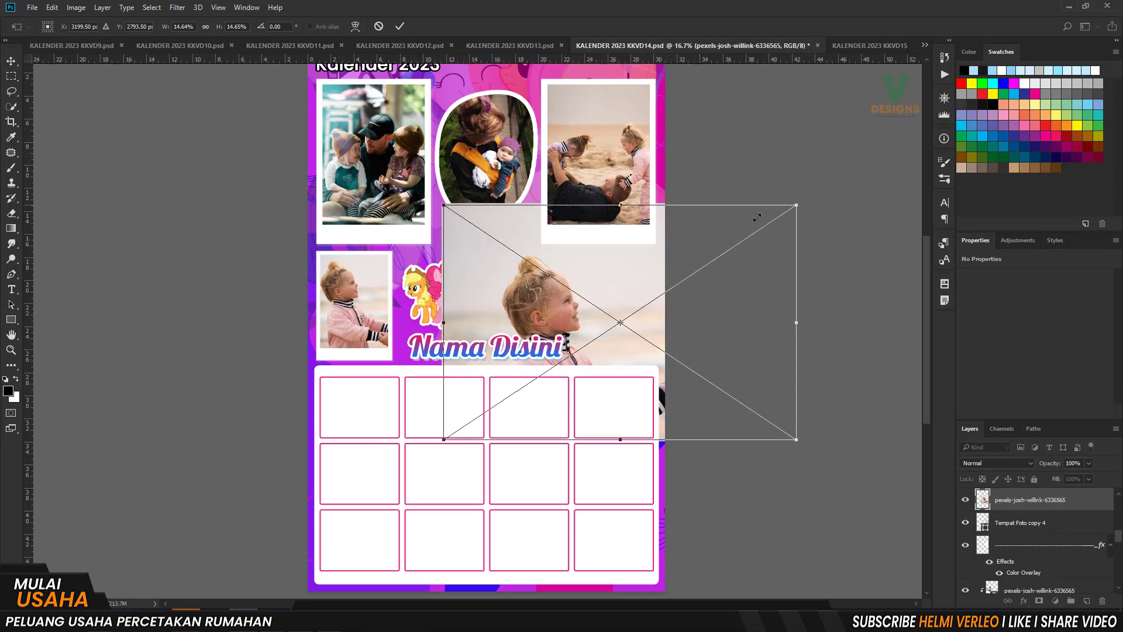
{"action": "left_click_drag", "start_coordinate": [809, 209], "coordinate": [757, 244]}
{"action": "key", "text": "Return"}
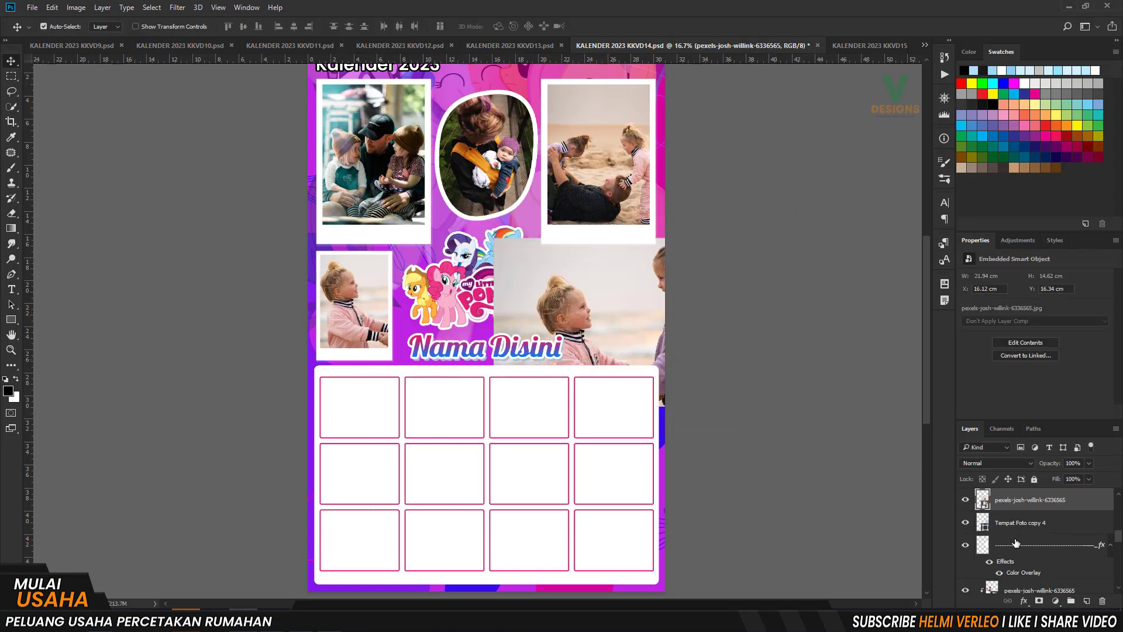
{"action": "key", "text": "ctrl+alt+g"}
Step: Scale the clipped girl photo down and move it over the right frame
{"action": "left_click_drag", "start_coordinate": [619, 304], "coordinate": [550, 312]}
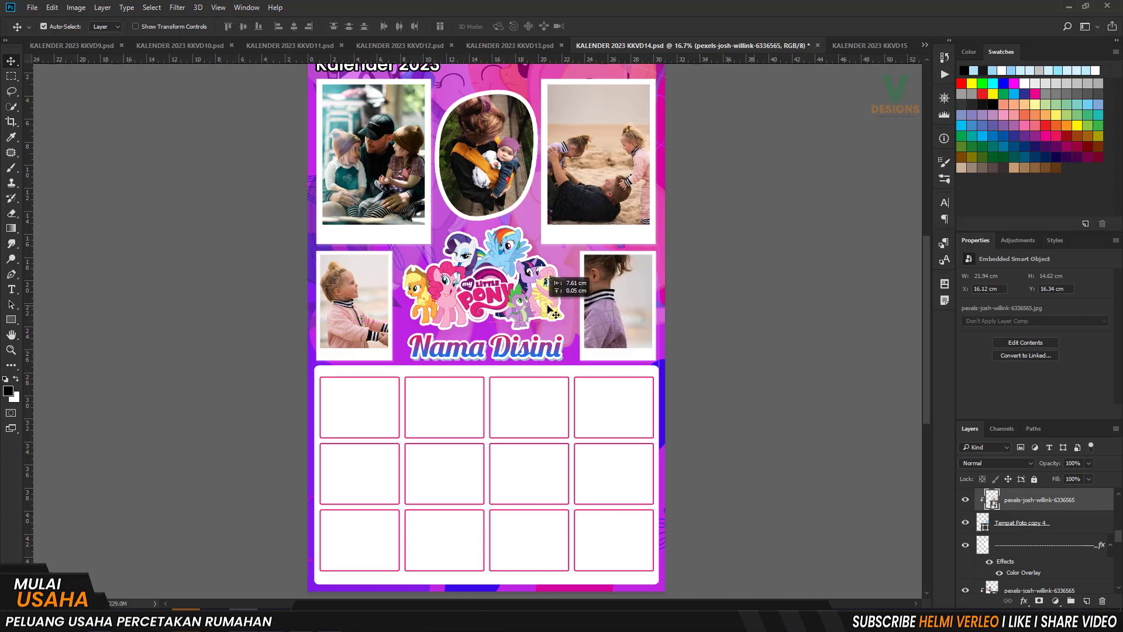
{"action": "key", "text": "ctrl+t"}
{"action": "left_click_drag", "start_coordinate": [656, 238], "coordinate": [616, 259]}
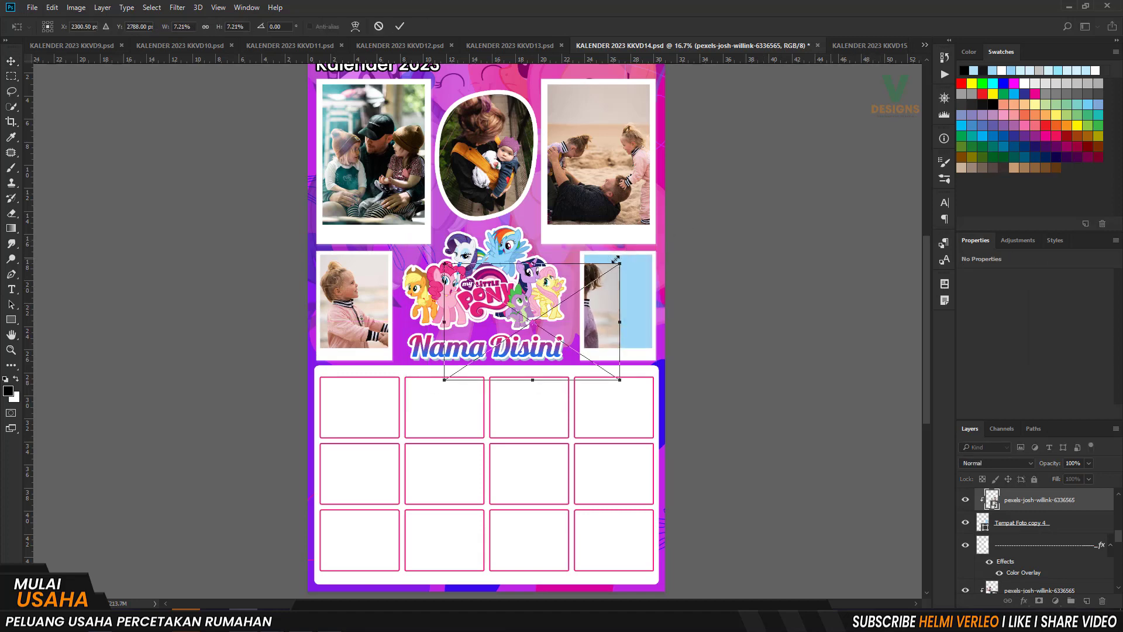
{"action": "left_click_drag", "start_coordinate": [591, 302], "coordinate": [641, 289]}
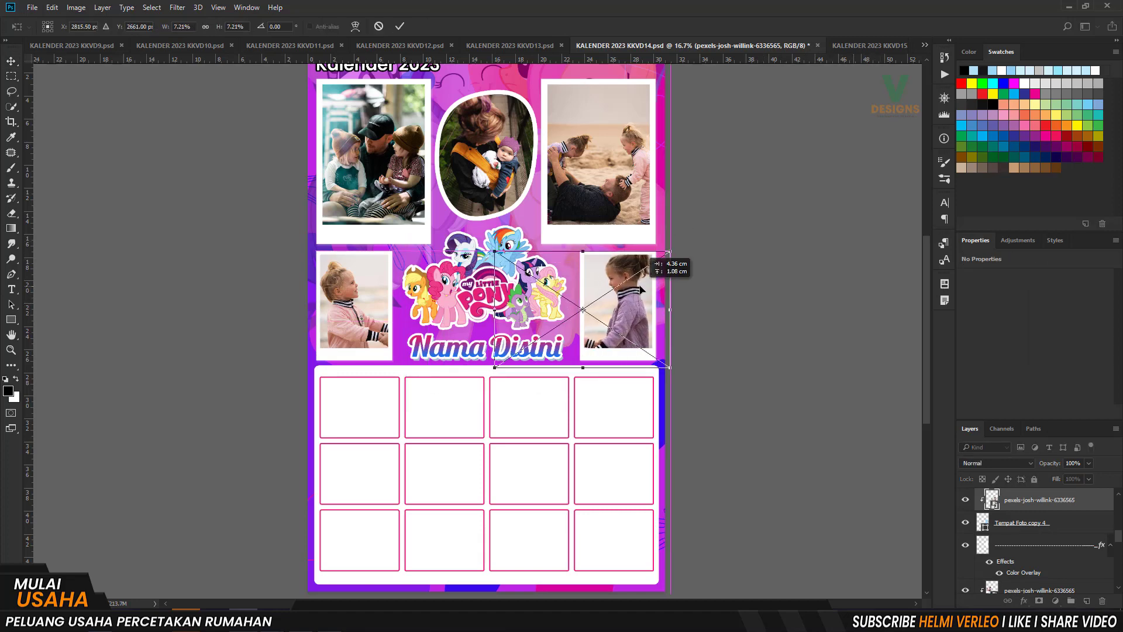
{"action": "left_click_drag", "start_coordinate": [491, 368], "coordinate": [504, 354]}
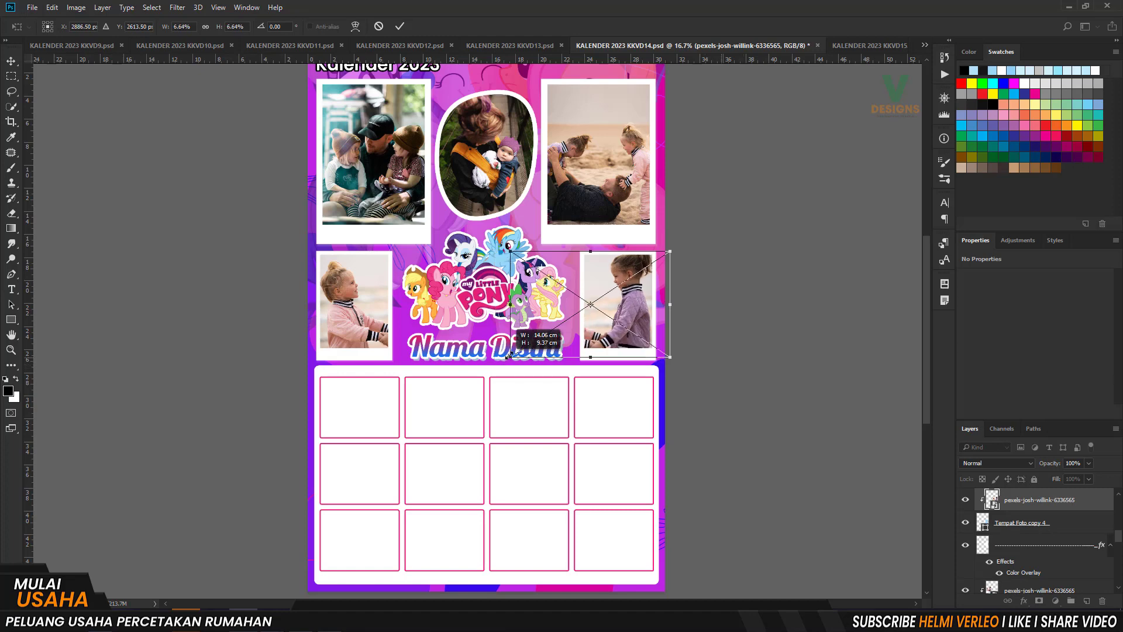
{"action": "key", "text": "Return"}
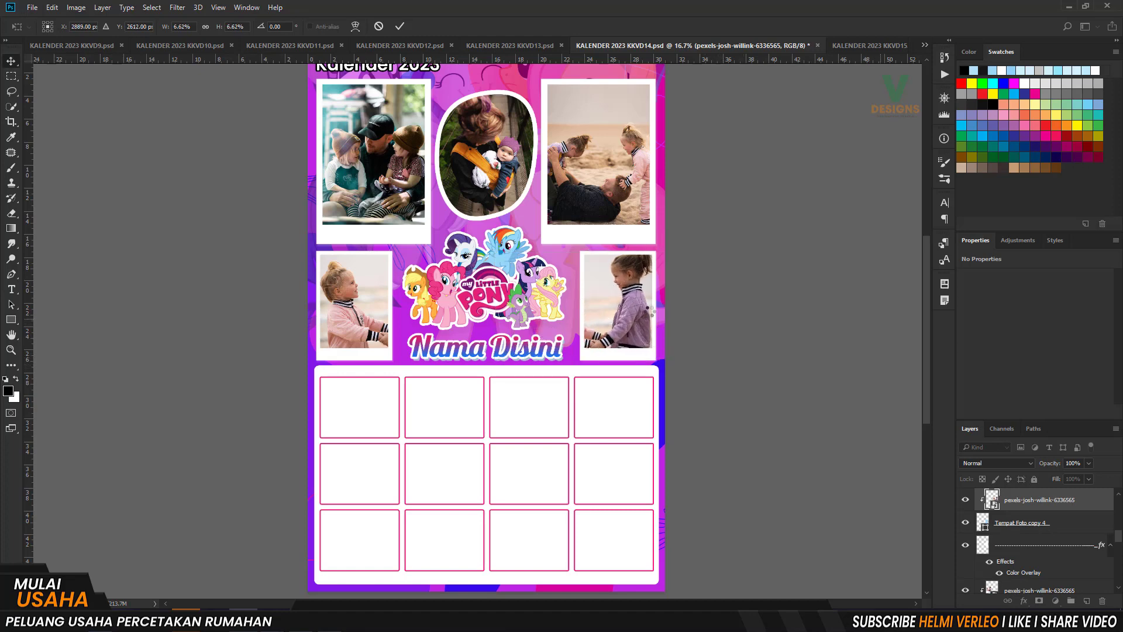
Step: Fine-tune the girl photo's position and size so it neatly fills the frame
{"action": "left_click_drag", "start_coordinate": [631, 307], "coordinate": [604, 308]}
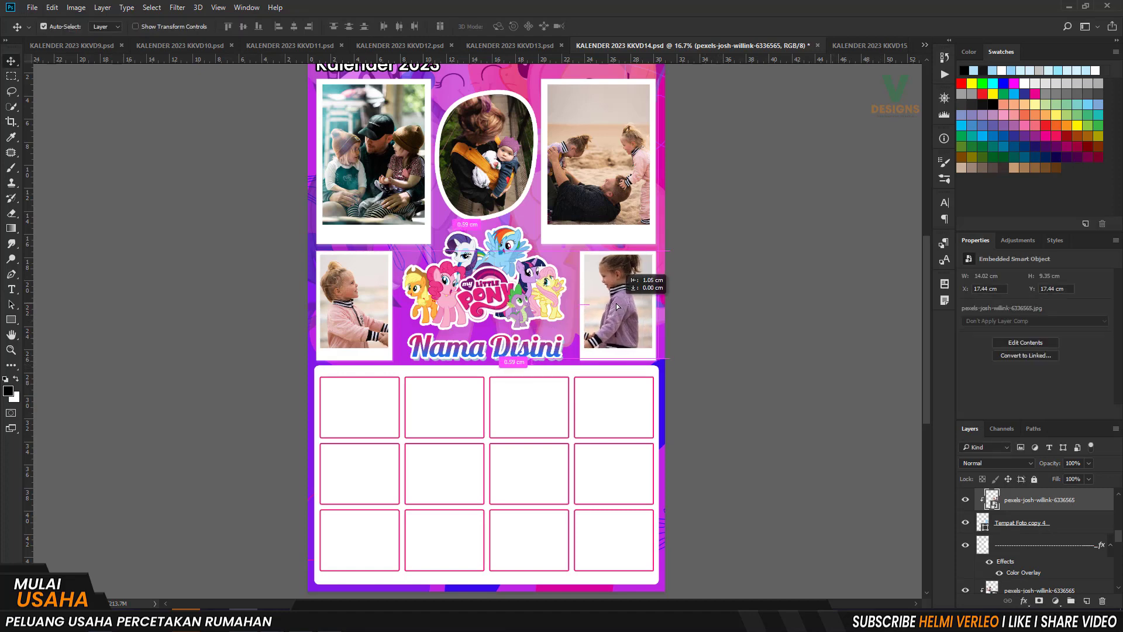
{"action": "key", "text": "ctrl+t"}
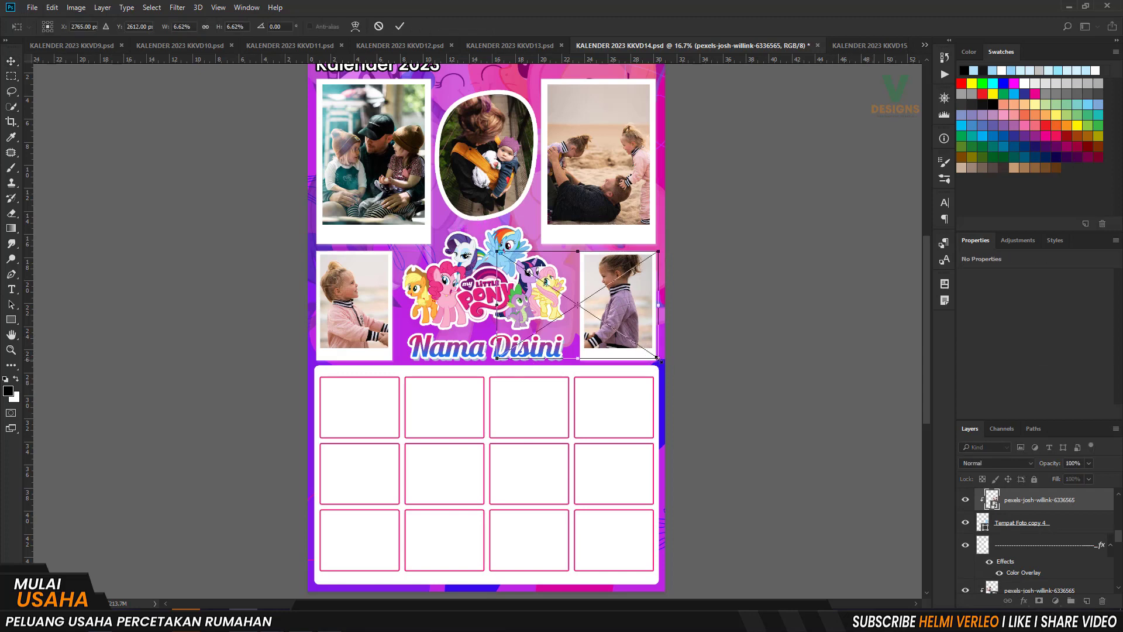
{"action": "left_click_drag", "start_coordinate": [656, 358], "coordinate": [661, 362]}
{"action": "key", "text": "Return"}
{"action": "left_click_drag", "start_coordinate": [625, 321], "coordinate": [628, 325]}
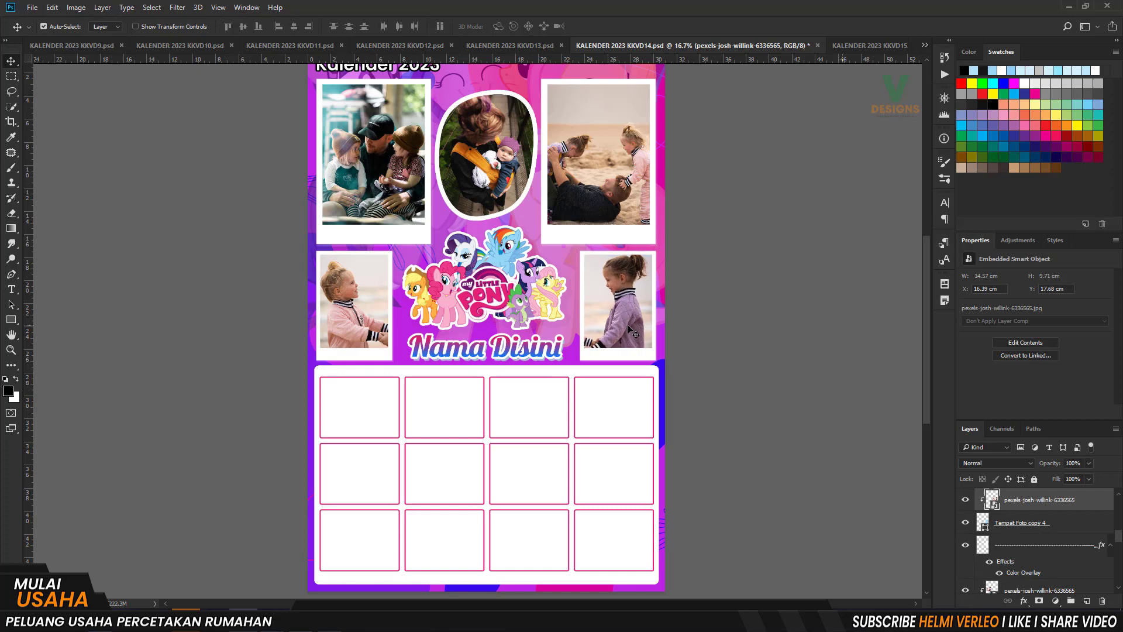
{"action": "key", "text": "ctrl+t"}
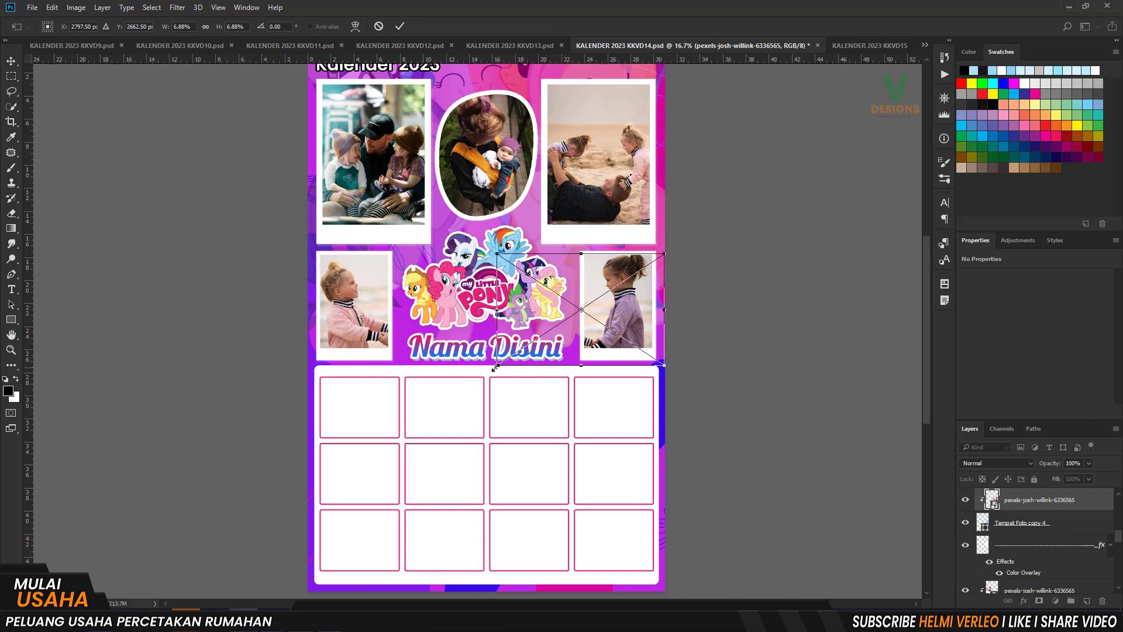
{"action": "left_click_drag", "start_coordinate": [495, 367], "coordinate": [508, 356]}
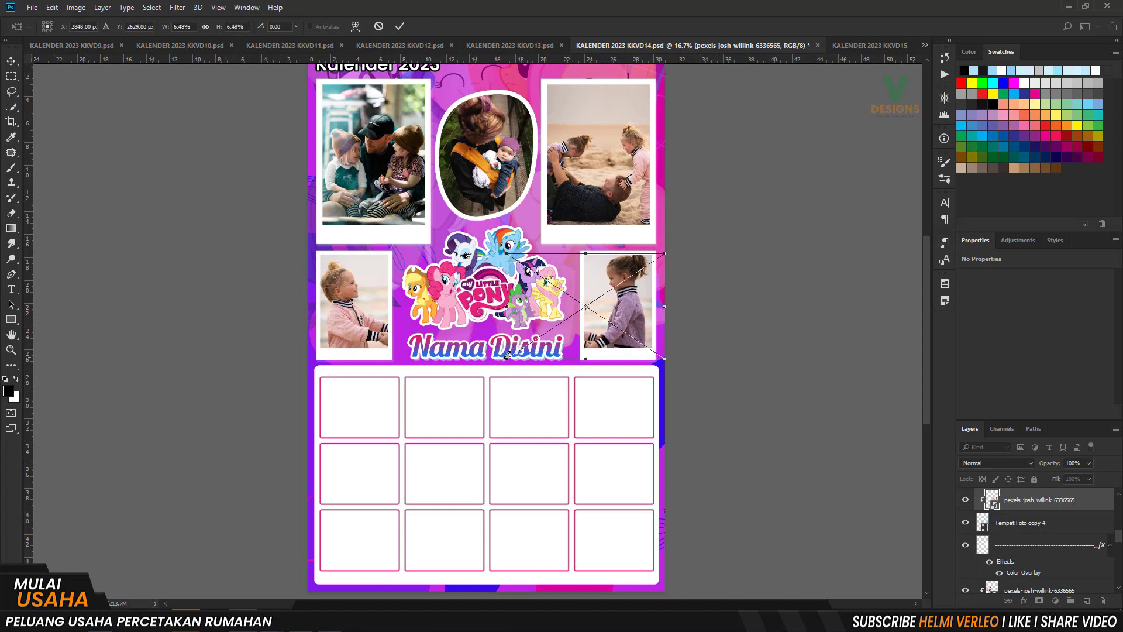
{"action": "key", "text": "Return"}
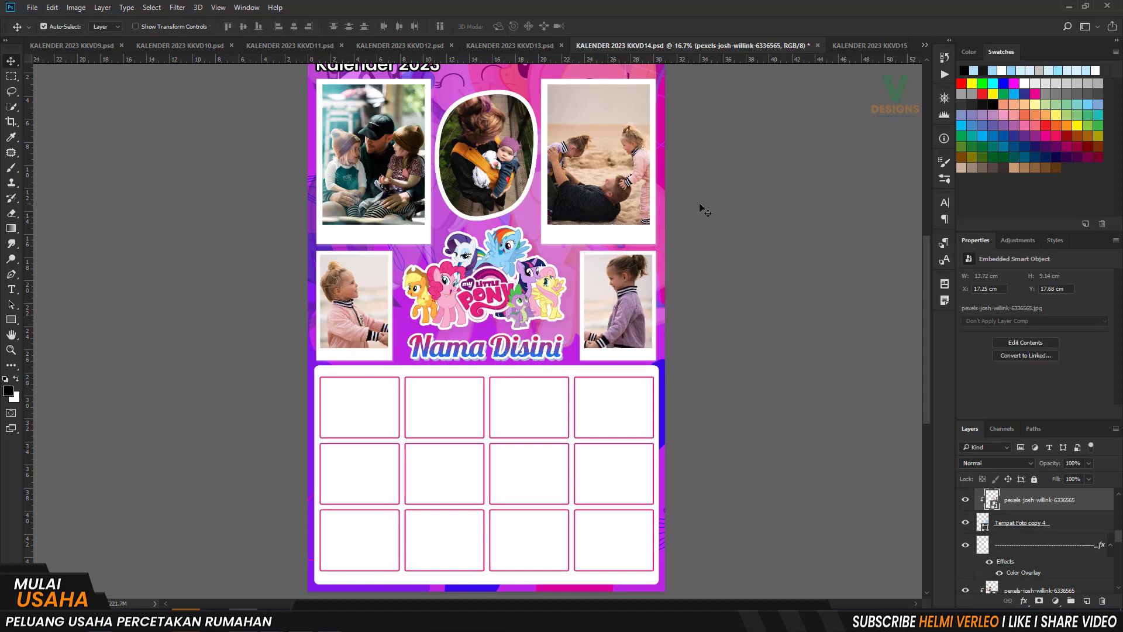
{"action": "key", "text": "ctrl+0"}
Step: Save the pony calendar, close the green-leaf calendar, and open KKVD10.psd
{"action": "key", "text": "ctrl+s"}
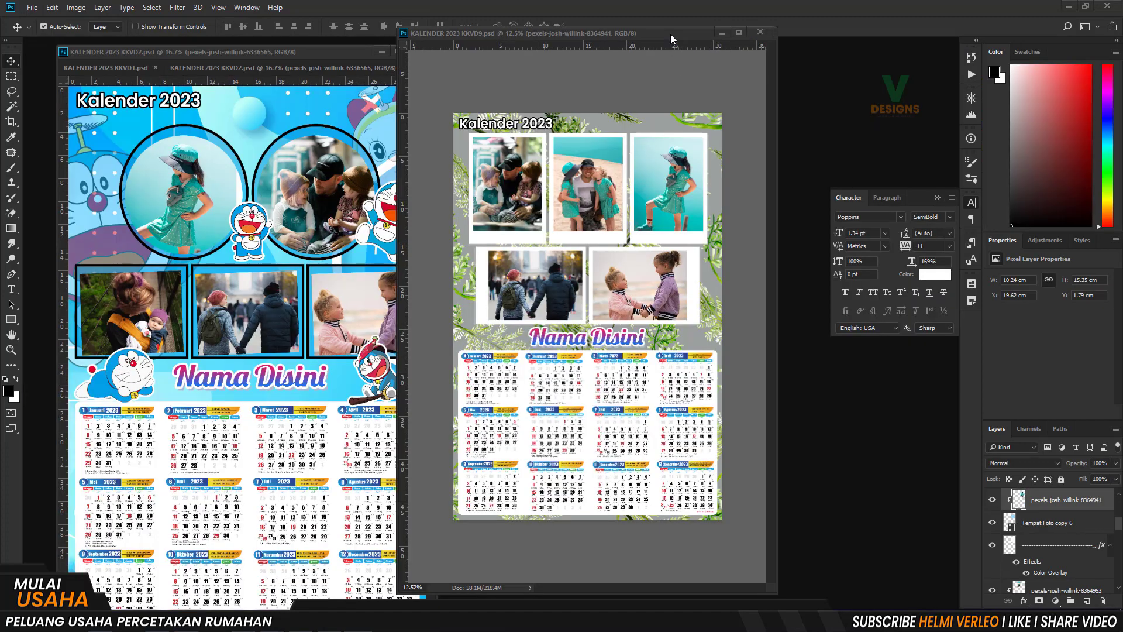
{"action": "left_click_drag", "start_coordinate": [670, 34], "coordinate": [665, 69]}
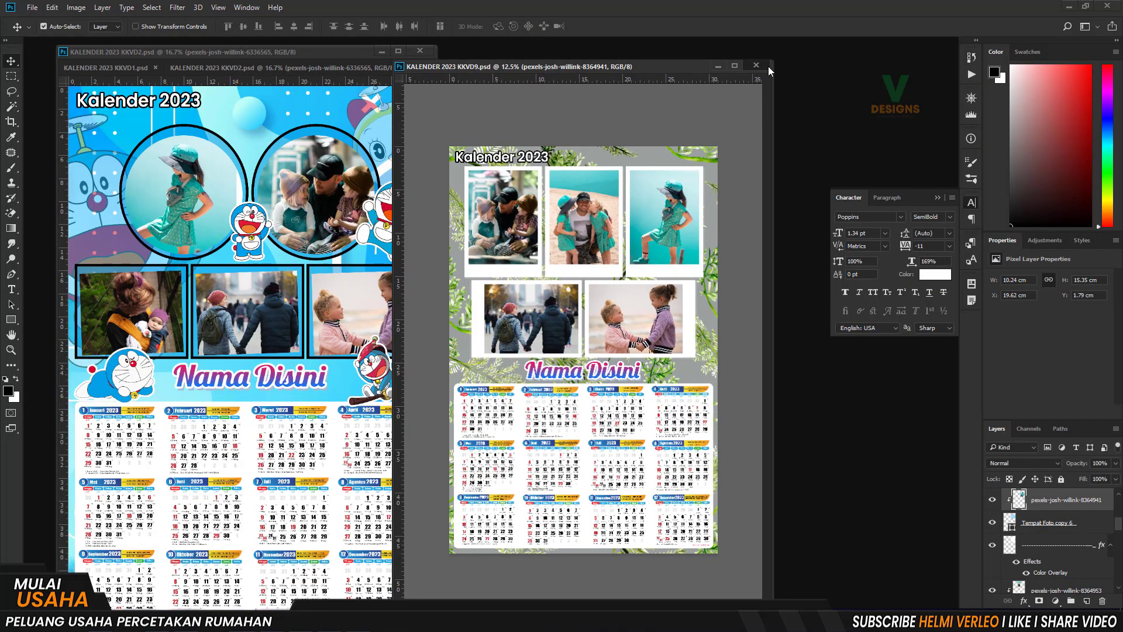
{"action": "left_click", "coordinate": [756, 65]}
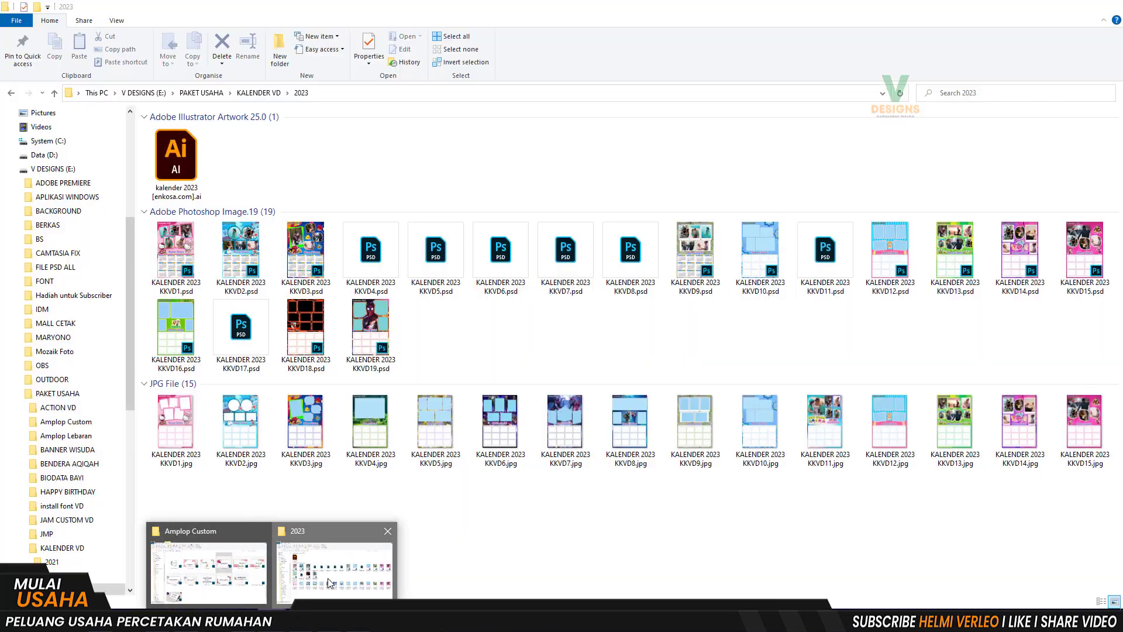
{"action": "left_click", "coordinate": [351, 556]}
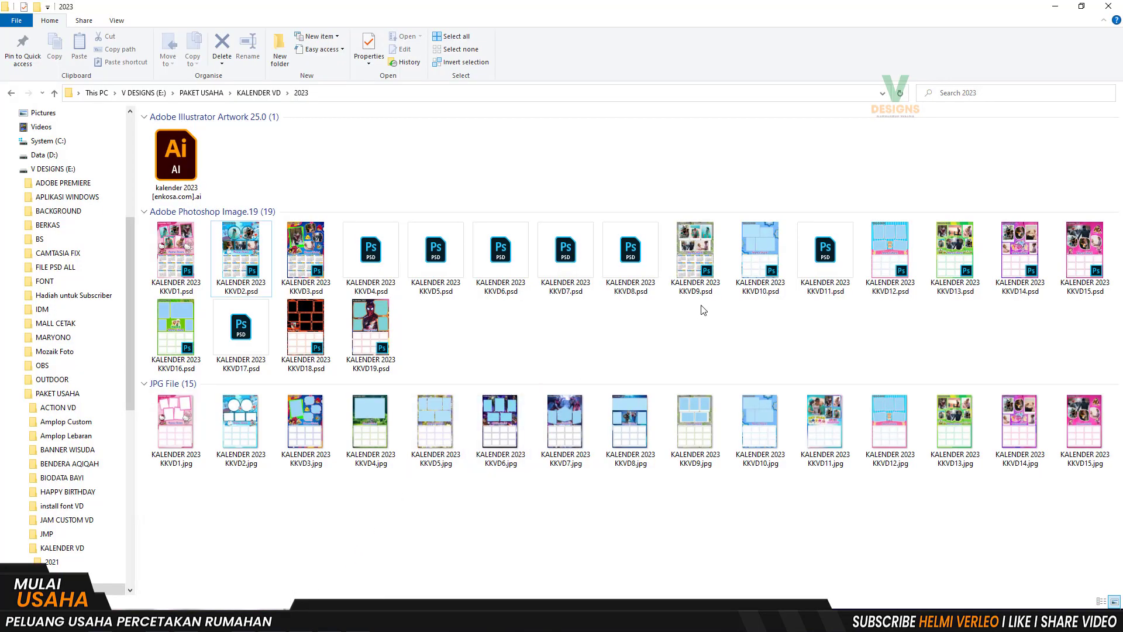
{"action": "left_click", "coordinate": [763, 262]}
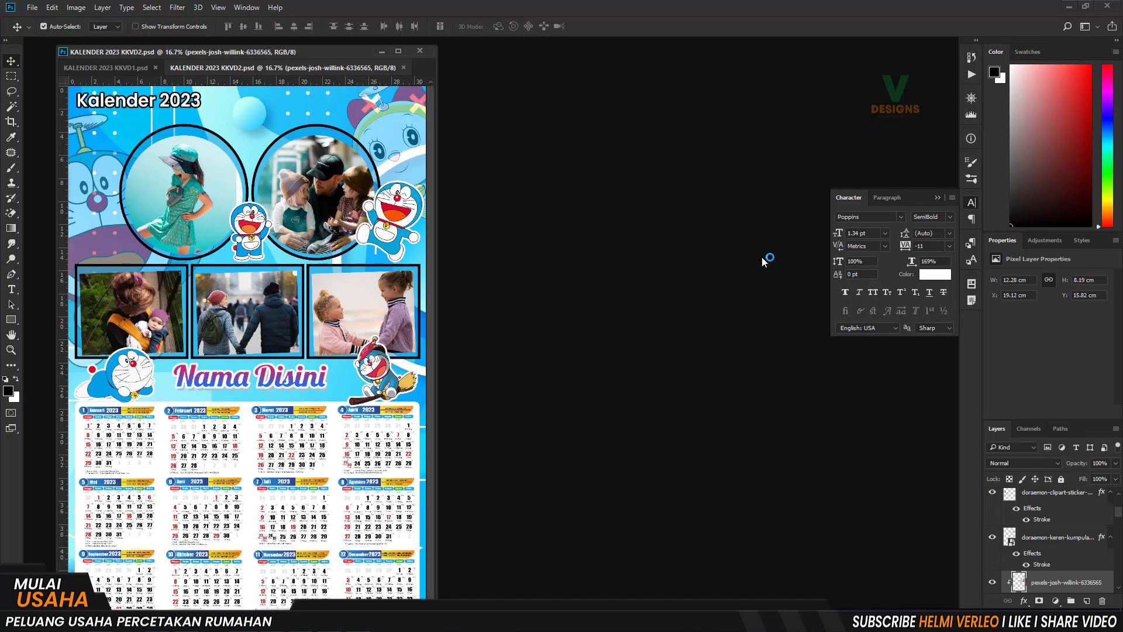
Step: Float KKVD10 beside the Doraemon calendar and delete its empty white box layer
{"action": "left_click_drag", "start_coordinate": [351, 68], "coordinate": [669, 69]}
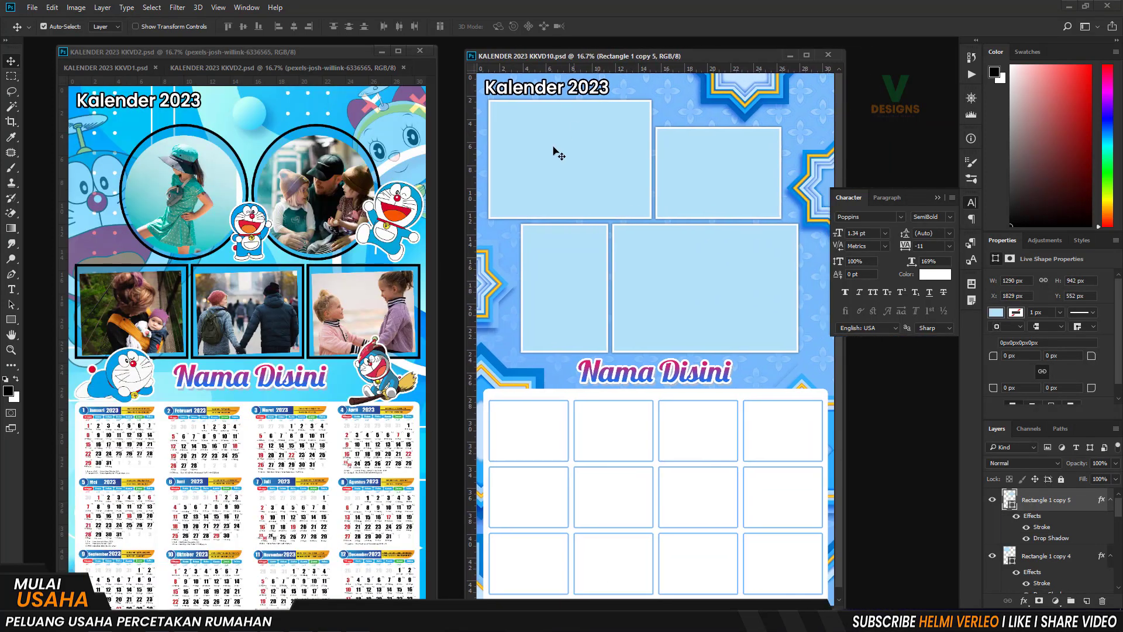
{"action": "left_click", "coordinate": [559, 410]}
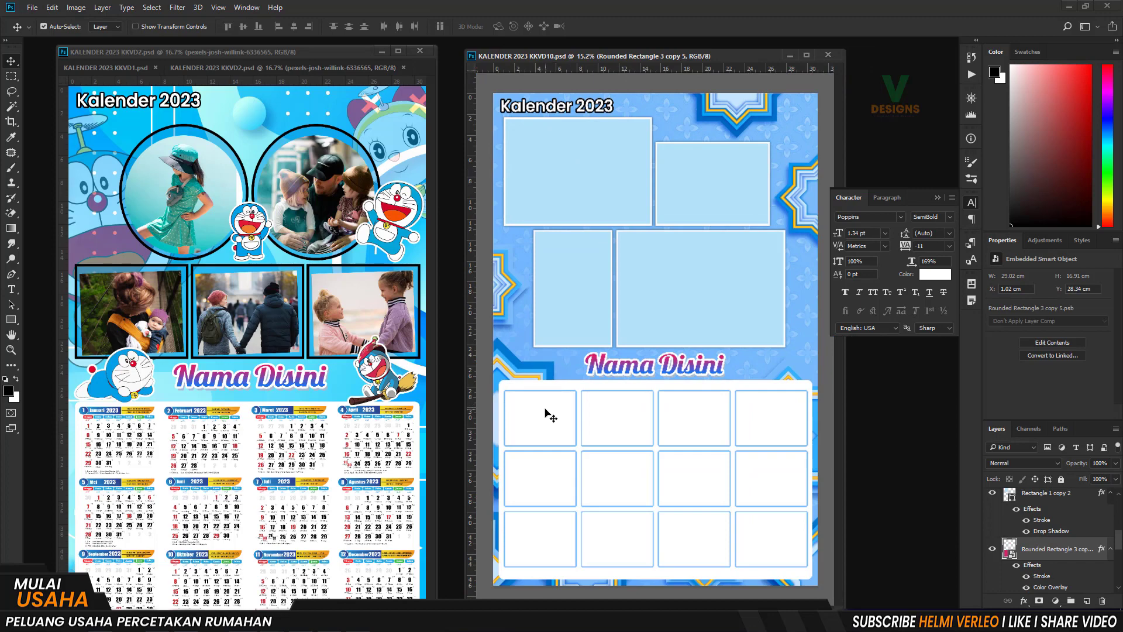
{"action": "key", "text": "Delete"}
Step: Copy the 12-month 2023 grid from KKVD2 into the blue calendar and nudge it into place
{"action": "left_click_drag", "start_coordinate": [208, 419], "coordinate": [597, 405]}
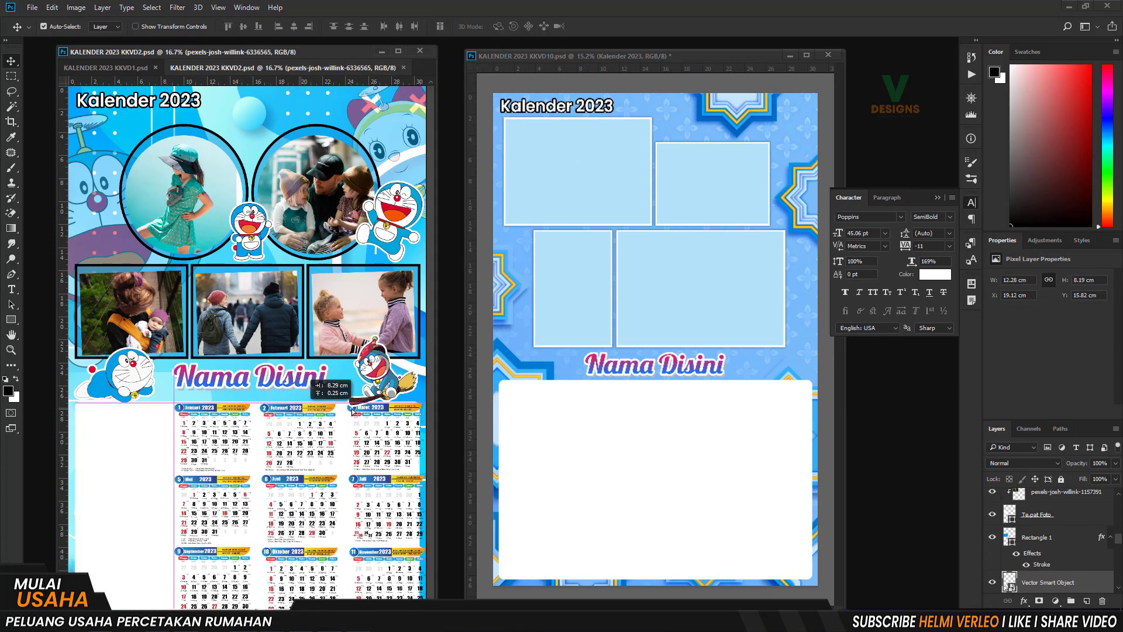
{"action": "key", "text": "ctrl+t"}
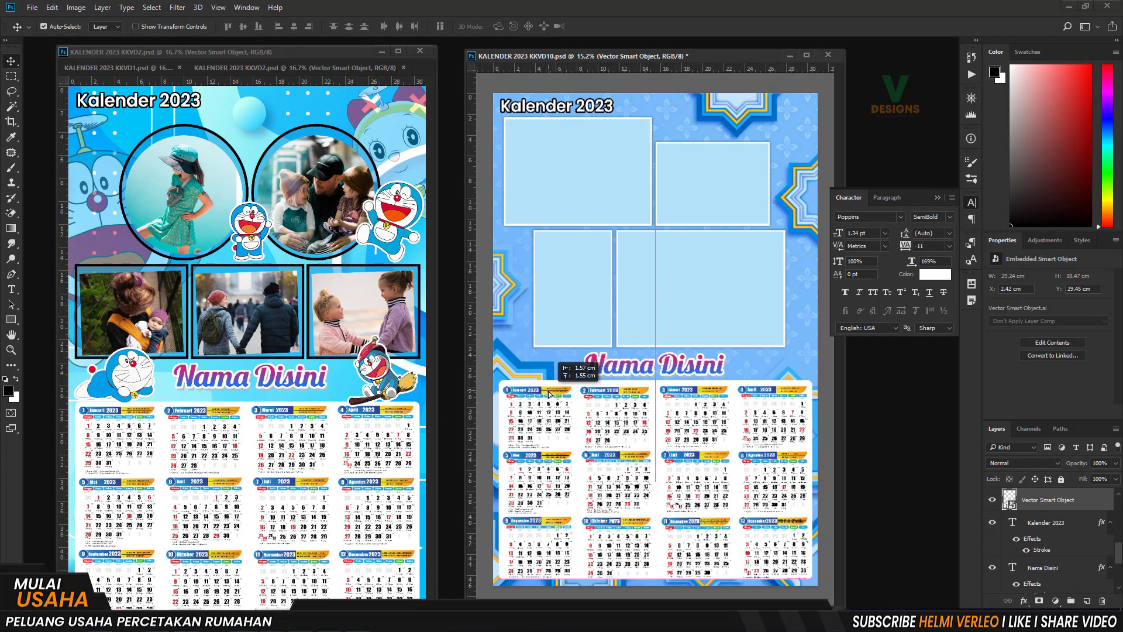
{"action": "key", "text": "shift+Up"}
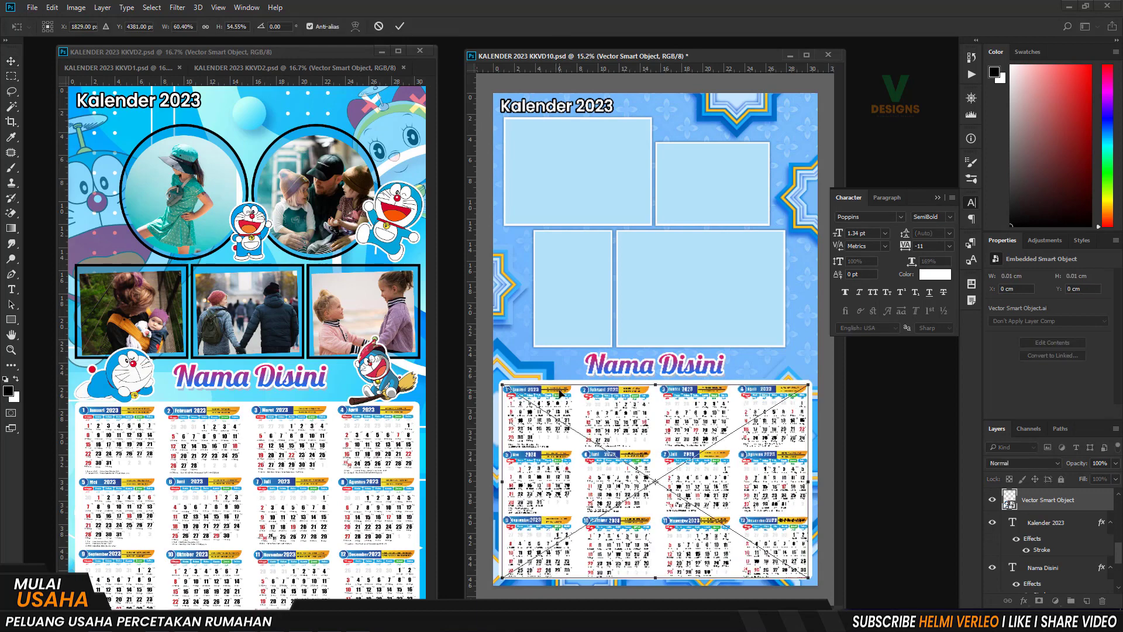
{"action": "key", "text": "shift+Up"}
{"action": "key", "text": "shift+Up"}
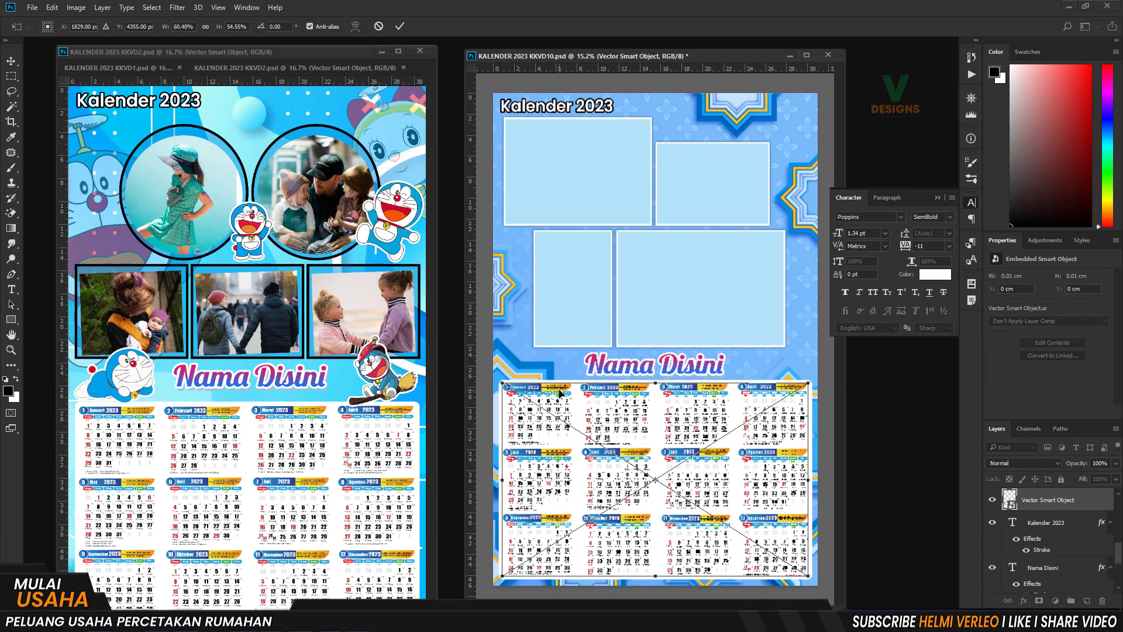
{"action": "key", "text": "Right"}
{"action": "key", "text": "Return"}
{"action": "left_click", "coordinate": [587, 192]}
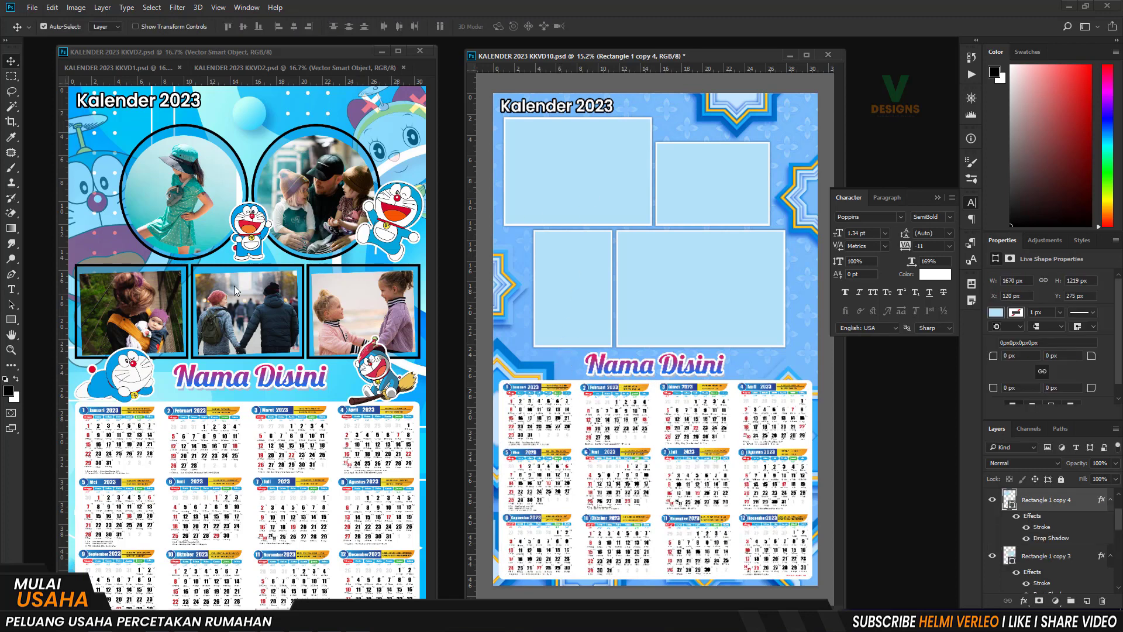
Step: Put the baby-carrier photo into the top-left frame, clipped and enlarged to cover it
{"action": "mouse_move", "coordinate": [130, 318]}
{"action": "left_mouse_down"}
{"action": "mouse_move", "coordinate": [579, 181]}
{"action": "mouse_move", "coordinate": [566, 170]}
{"action": "left_mouse_up"}
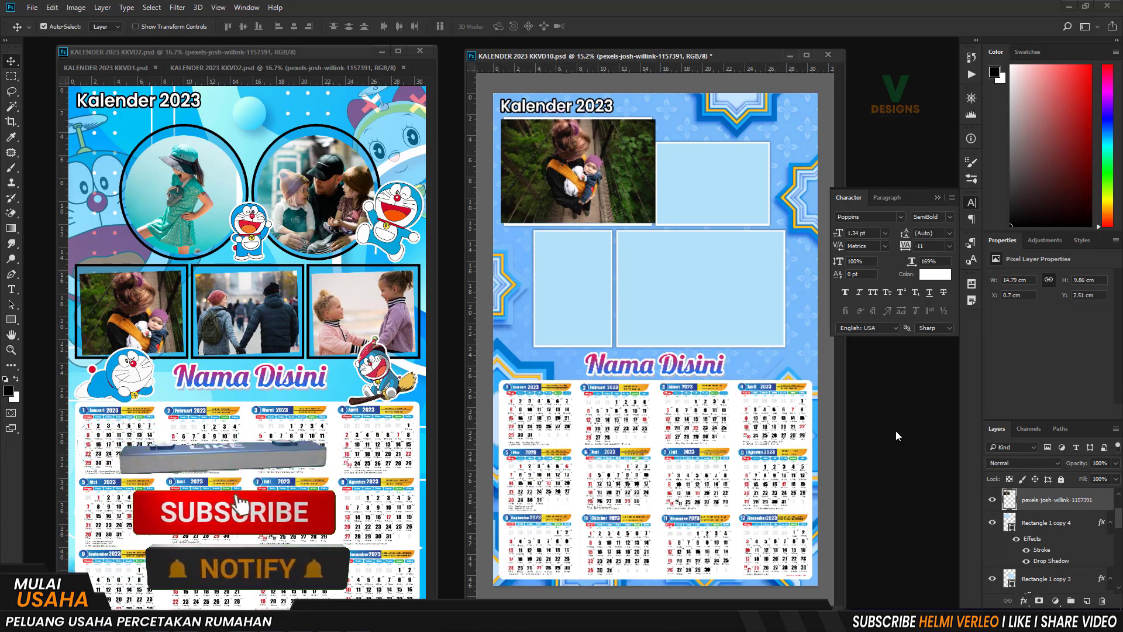
{"action": "left_click", "coordinate": [1013, 515], "text": "alt"}
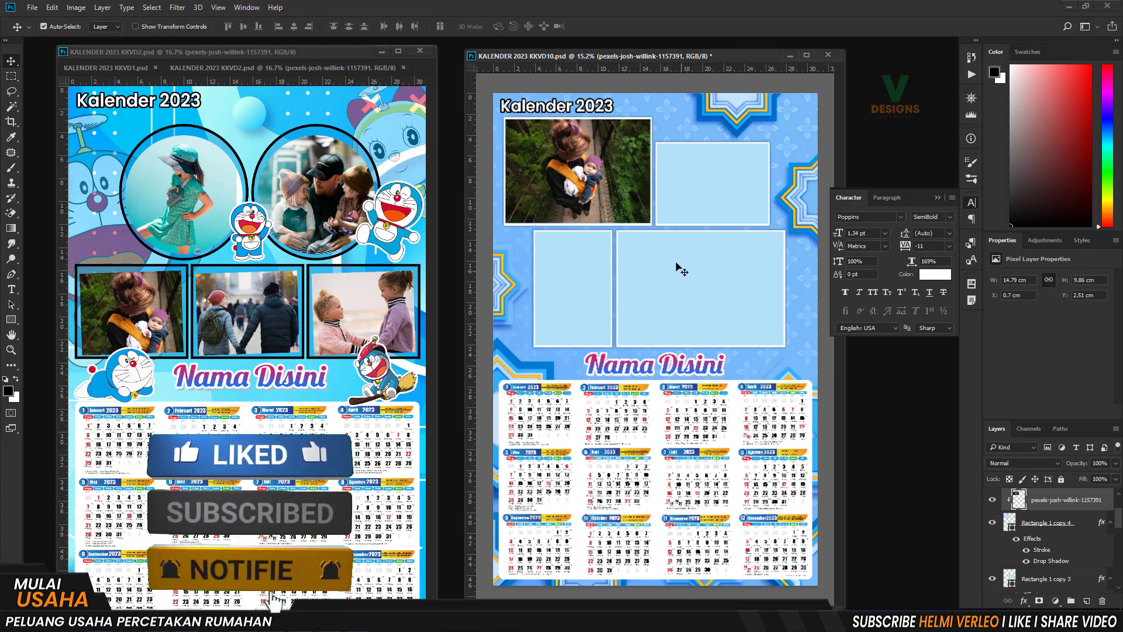
{"action": "key", "text": "ctrl+t"}
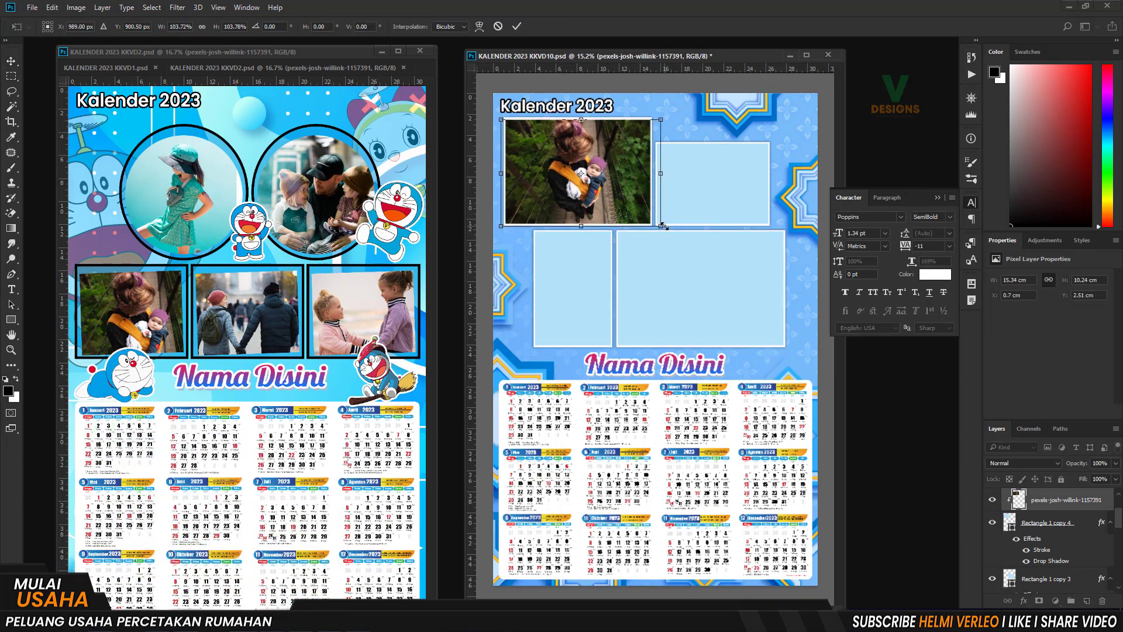
{"action": "left_click_drag", "start_coordinate": [651, 224], "coordinate": [664, 223]}
{"action": "key", "text": "Return"}
Step: Bring the two-girls photo from KKVD2 and clip it into the second frame
{"action": "left_click", "coordinate": [698, 187]}
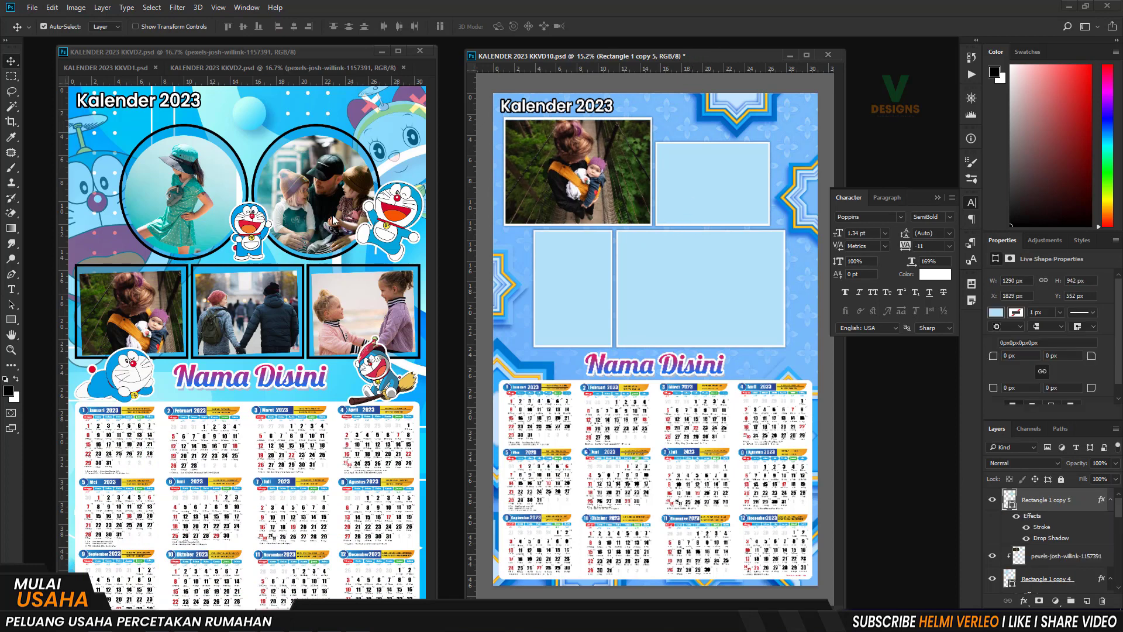
{"action": "left_click", "coordinate": [235, 331]}
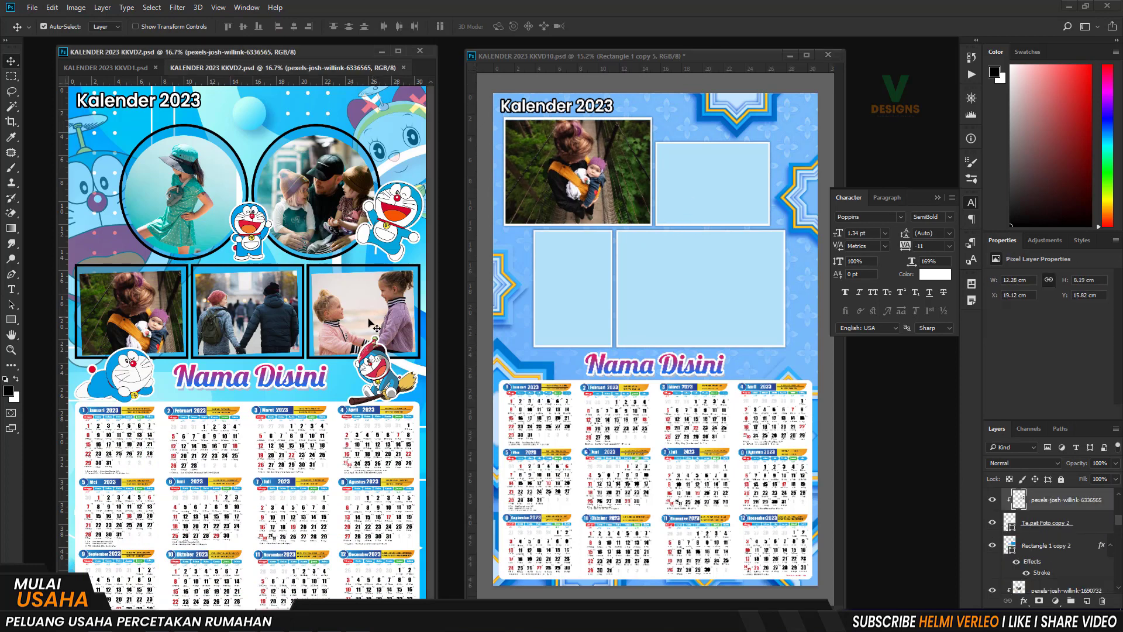
{"action": "mouse_move", "coordinate": [378, 321]}
{"action": "left_mouse_down"}
{"action": "mouse_move", "coordinate": [724, 196]}
{"action": "mouse_move", "coordinate": [710, 200]}
{"action": "left_mouse_up"}
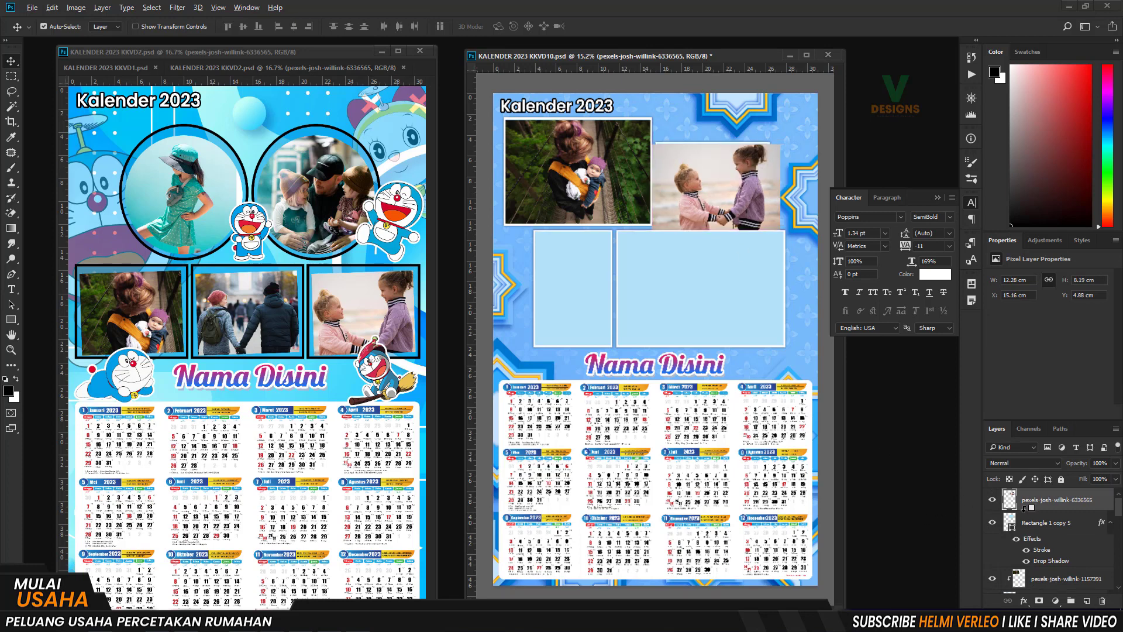
{"action": "key", "text": "ctrl+alt+g"}
Step: Put the couple photo into the large frame, enlarged and clipped
{"action": "left_click", "coordinate": [550, 329]}
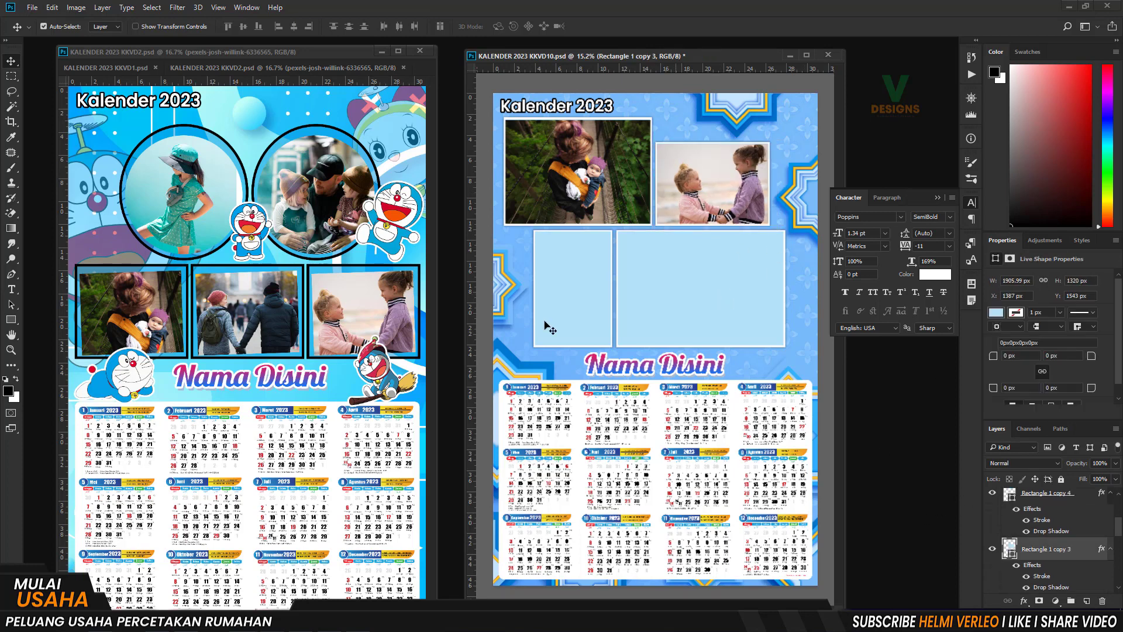
{"action": "left_click", "coordinate": [247, 322]}
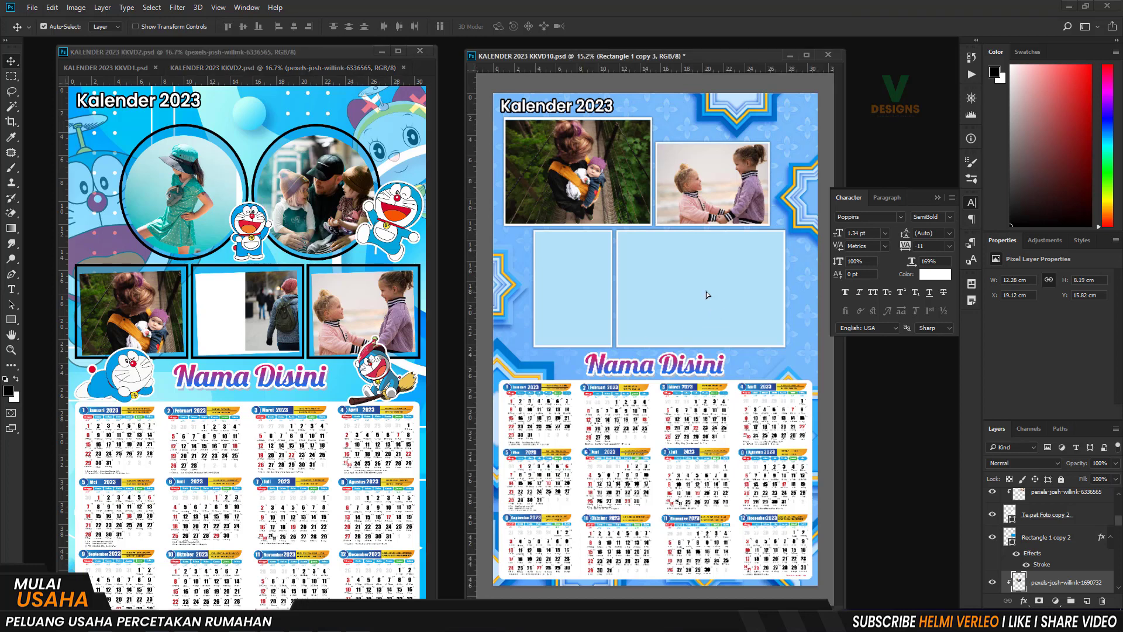
{"action": "mouse_move", "coordinate": [642, 323]}
{"action": "left_mouse_down"}
{"action": "mouse_move", "coordinate": [707, 291]}
{"action": "mouse_move", "coordinate": [686, 299]}
{"action": "left_mouse_up"}
{"action": "key", "text": "ctrl+t"}
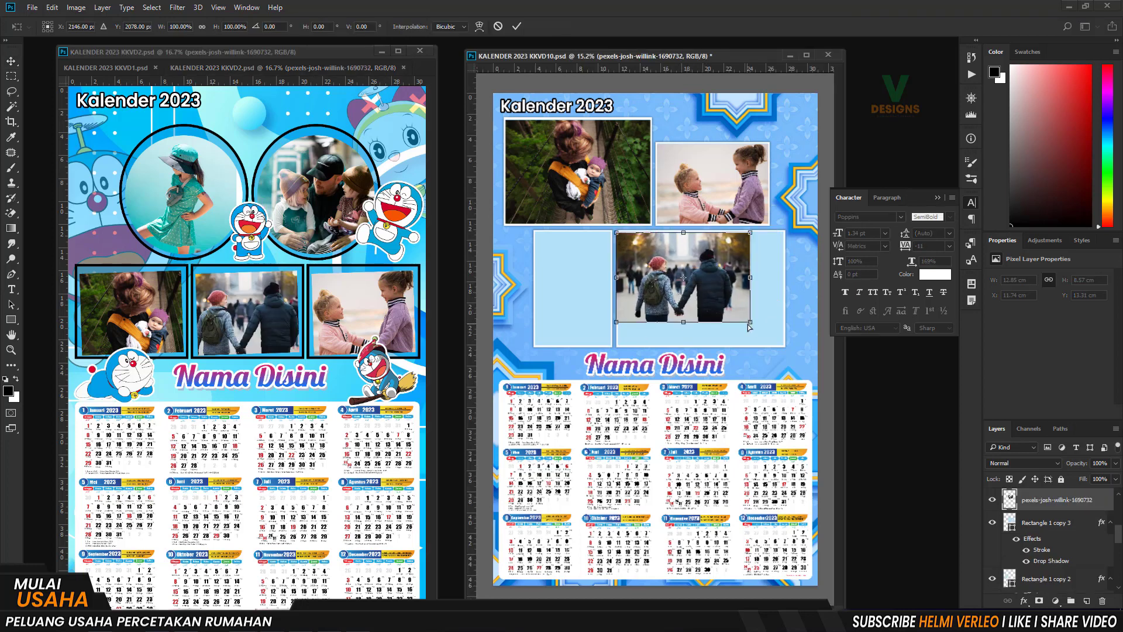
{"action": "left_click_drag", "start_coordinate": [751, 322], "coordinate": [787, 347]}
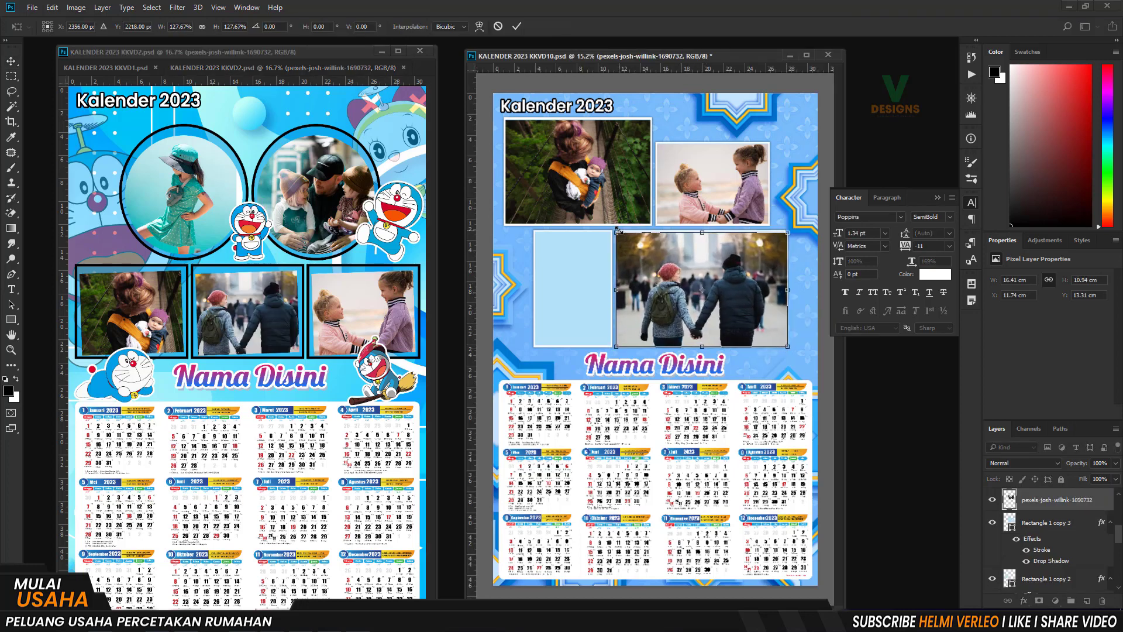
{"action": "left_click_drag", "start_coordinate": [616, 232], "coordinate": [613, 230]}
{"action": "key", "text": "Return"}
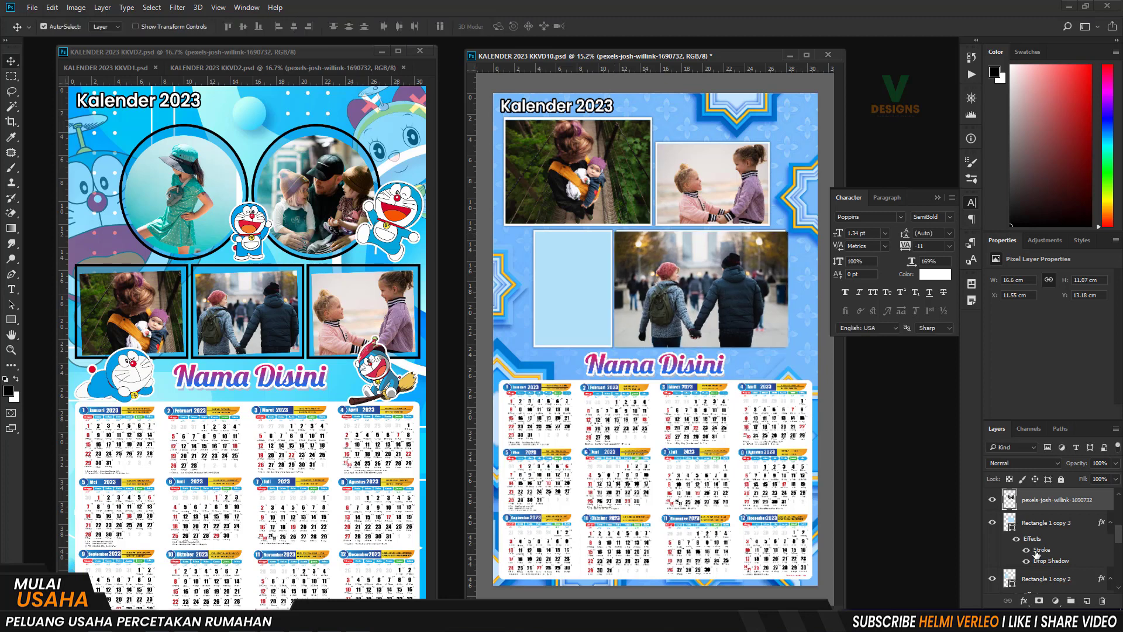
{"action": "left_click", "coordinate": [1024, 512], "text": "alt"}
Step: Clip the family photo into the last frame, moved down and shrunk to fit
{"action": "left_click", "coordinate": [548, 302]}
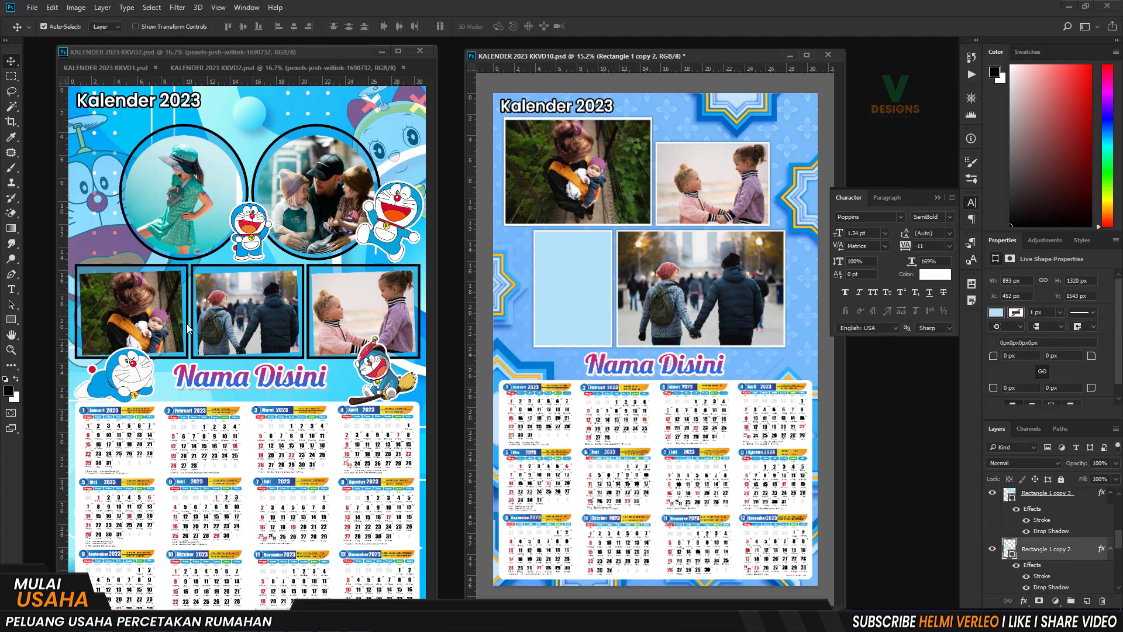
{"action": "left_click_drag", "start_coordinate": [310, 193], "coordinate": [570, 287]}
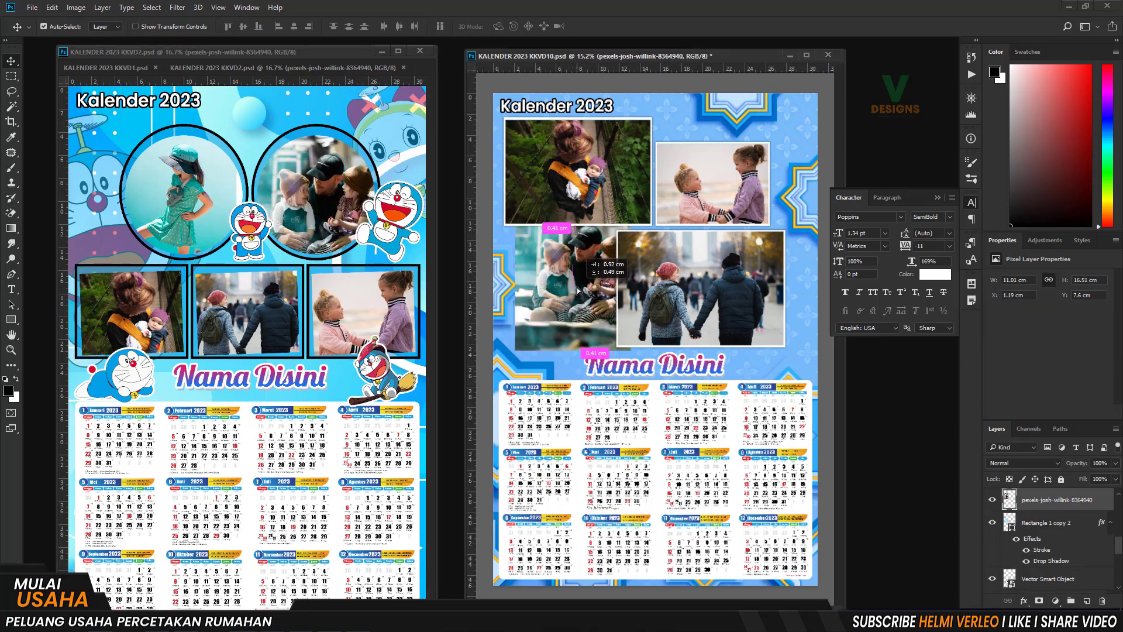
{"action": "left_click", "coordinate": [1028, 508], "text": "alt"}
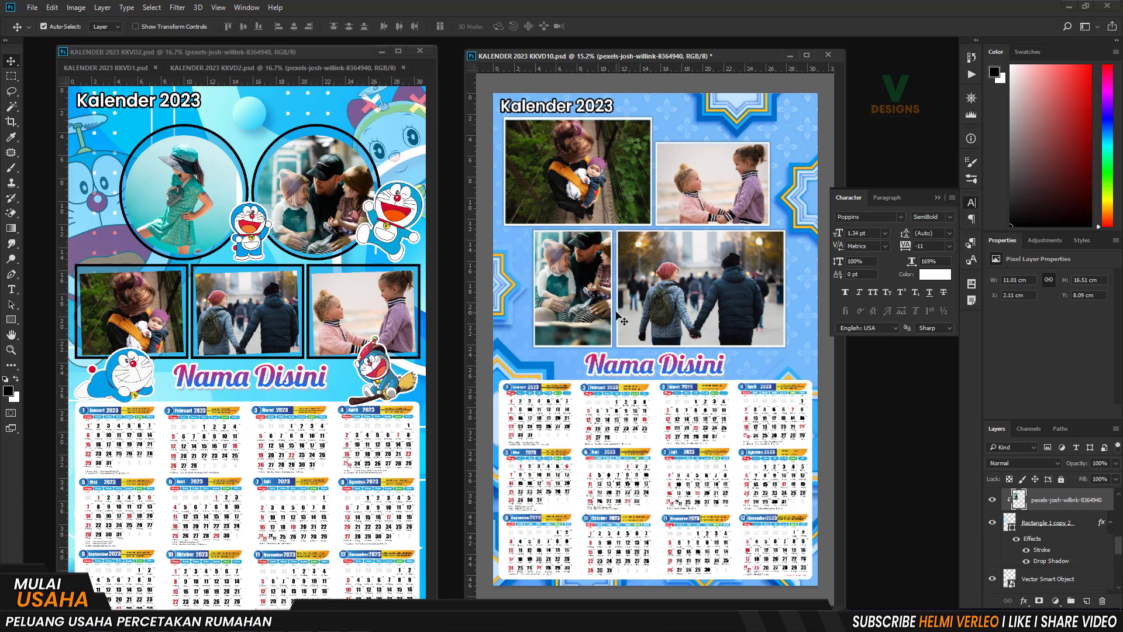
{"action": "left_click_drag", "start_coordinate": [587, 282], "coordinate": [587, 291]}
{"action": "key", "text": "ctrl+t"}
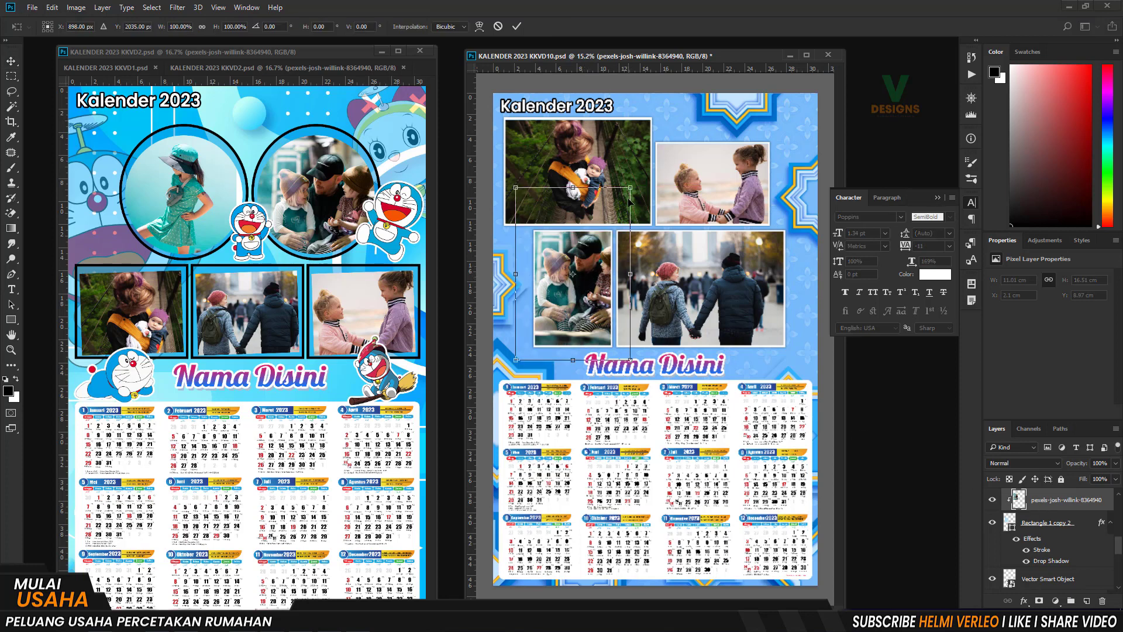
{"action": "left_click_drag", "start_coordinate": [629, 189], "coordinate": [612, 214]}
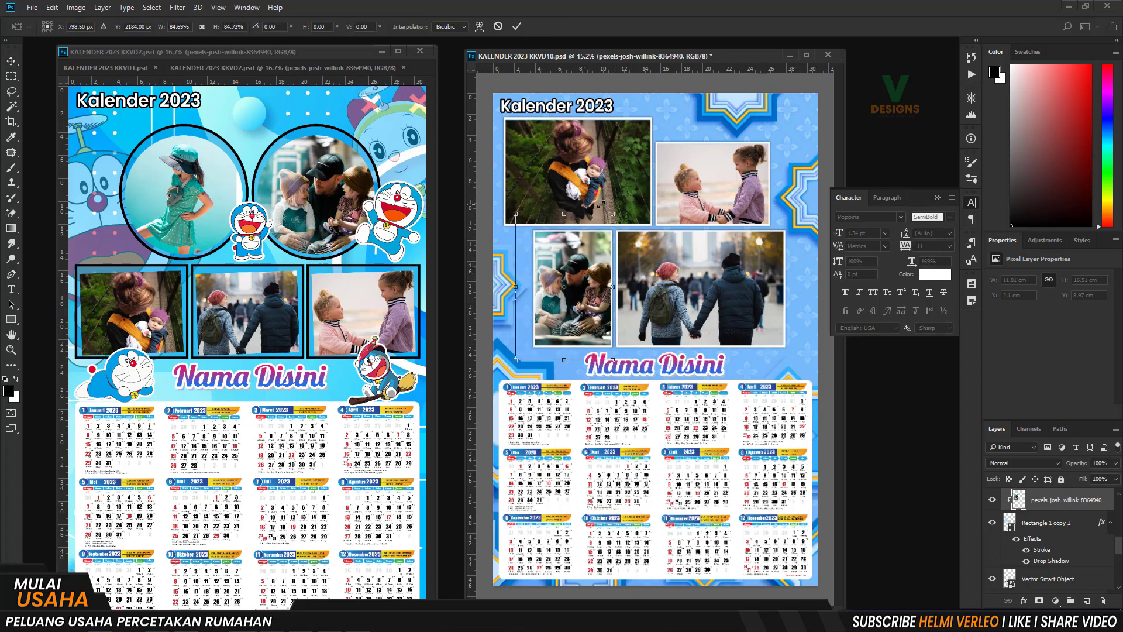
{"action": "key", "text": "Return"}
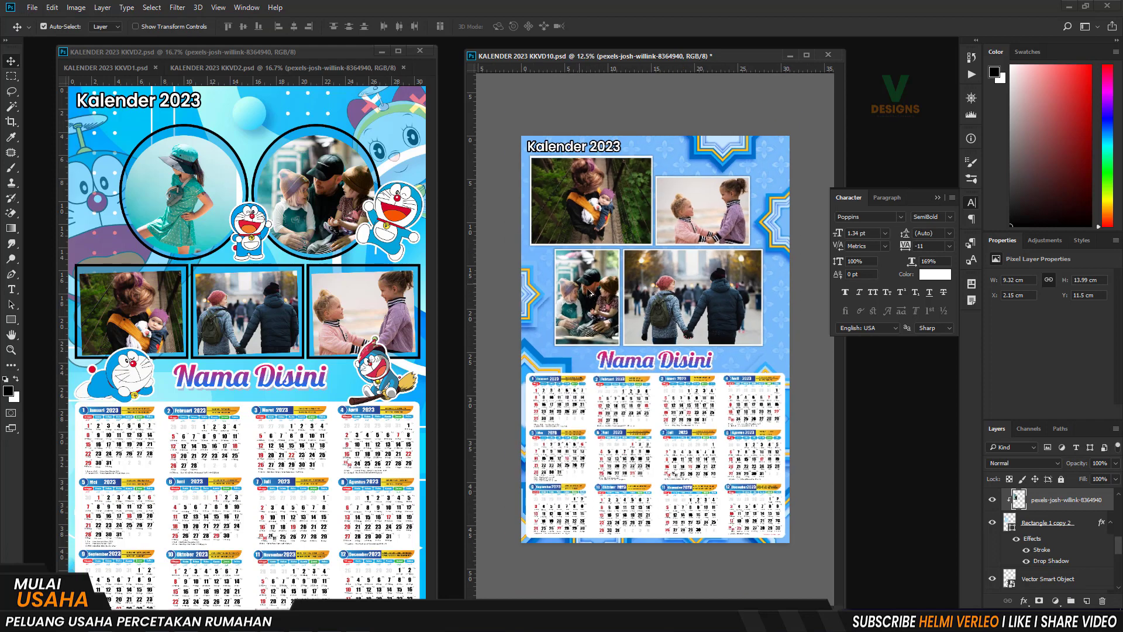
Step: Save the finished blue star calendar and close its document
{"action": "scroll", "coordinate": [587, 293], "scroll_direction": "down", "scroll_amount": 1, "text": "alt"}
{"action": "key", "text": "ctrl+s"}
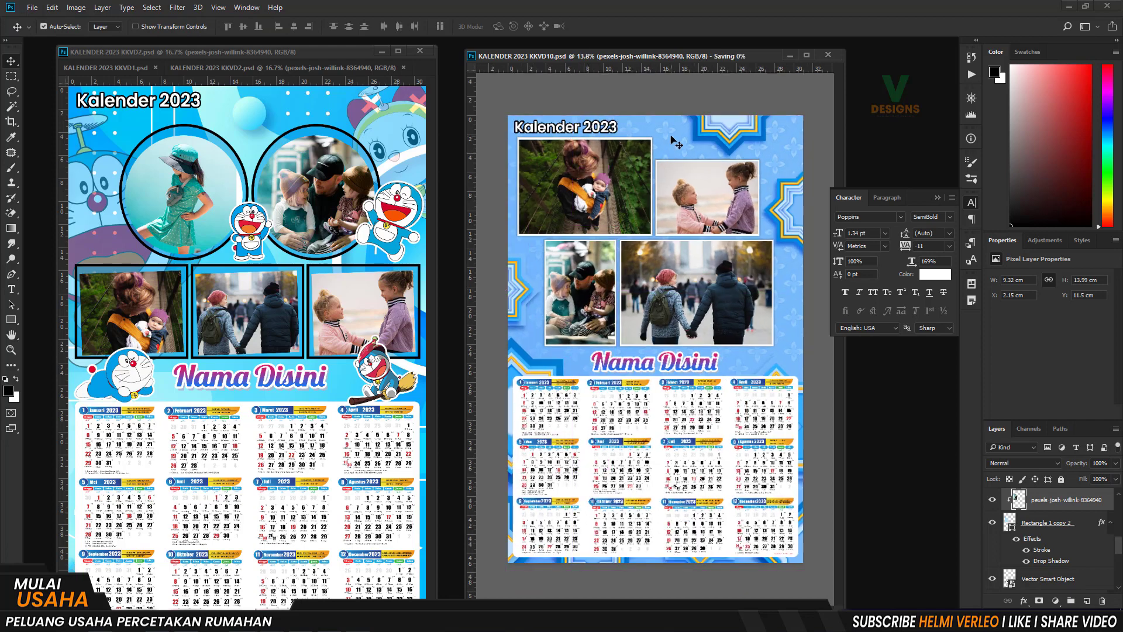
{"action": "left_click_drag", "start_coordinate": [756, 58], "coordinate": [742, 57]}
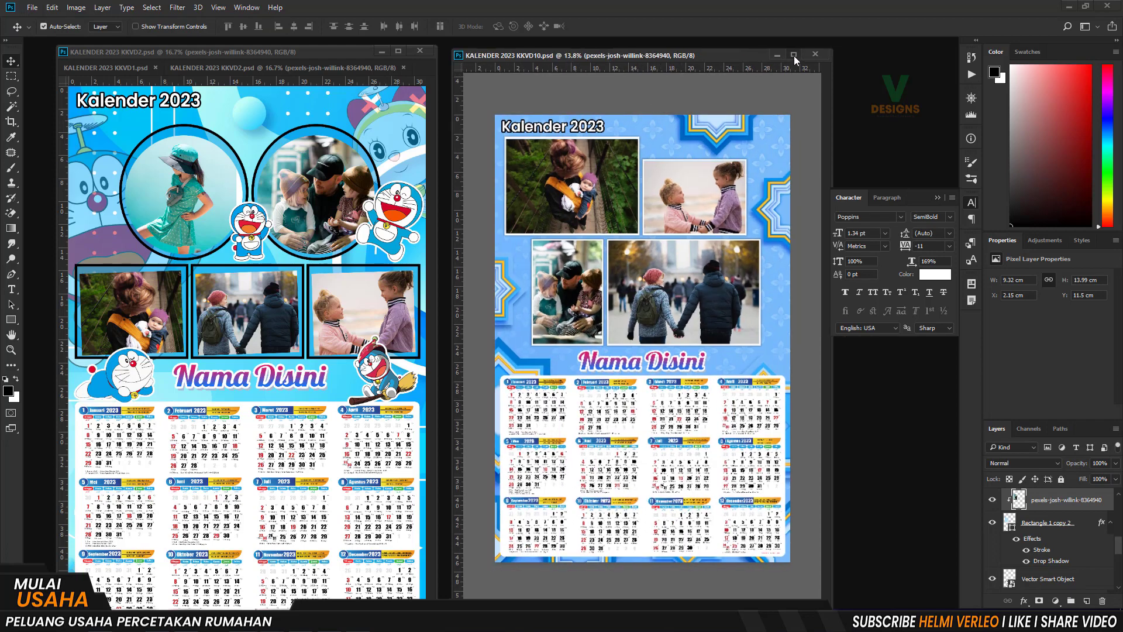
{"action": "left_click", "coordinate": [814, 55]}
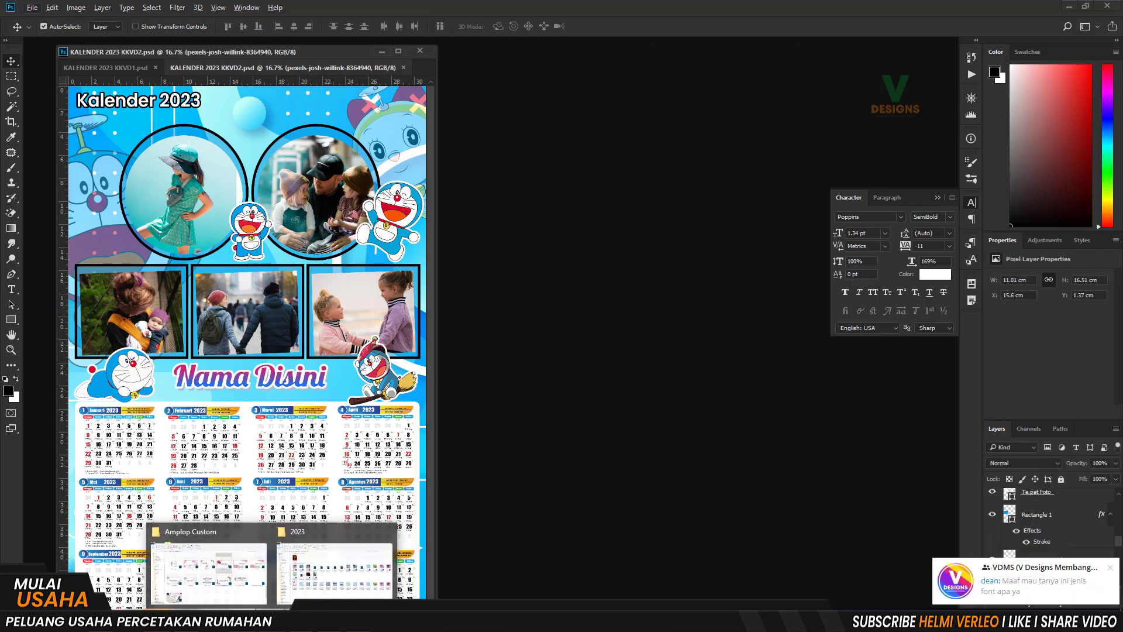
{"action": "mouse_move", "coordinate": [272, 602]}
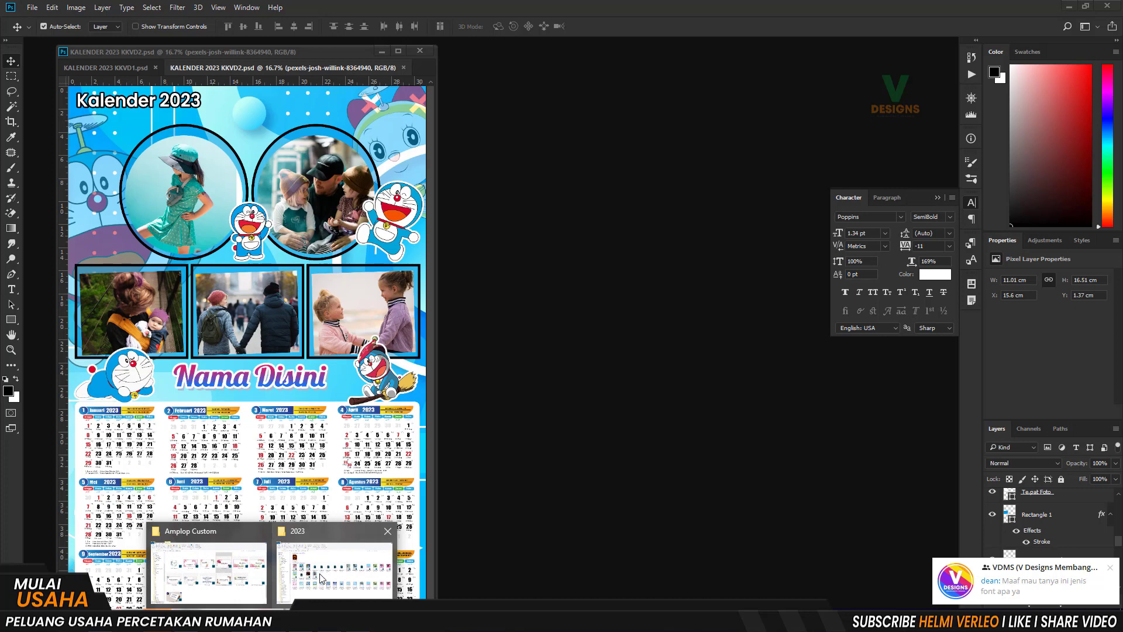
Step: Open the KKVD11 Baby Shark calendar from the folder and close it again
{"action": "left_click", "coordinate": [321, 578]}
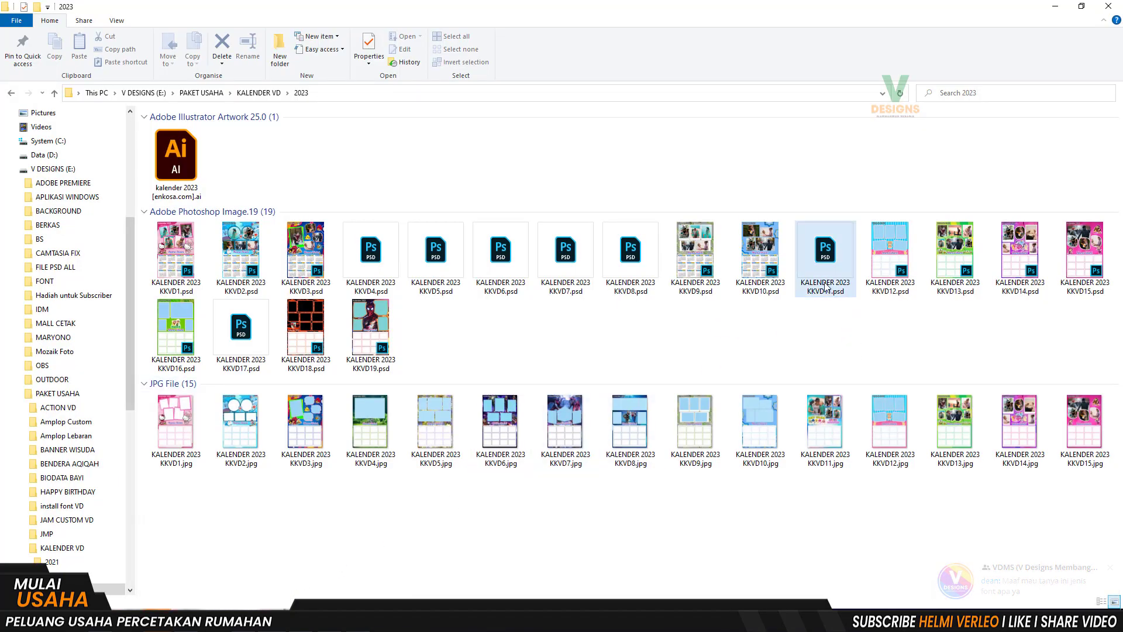
{"action": "double_click", "coordinate": [816, 264]}
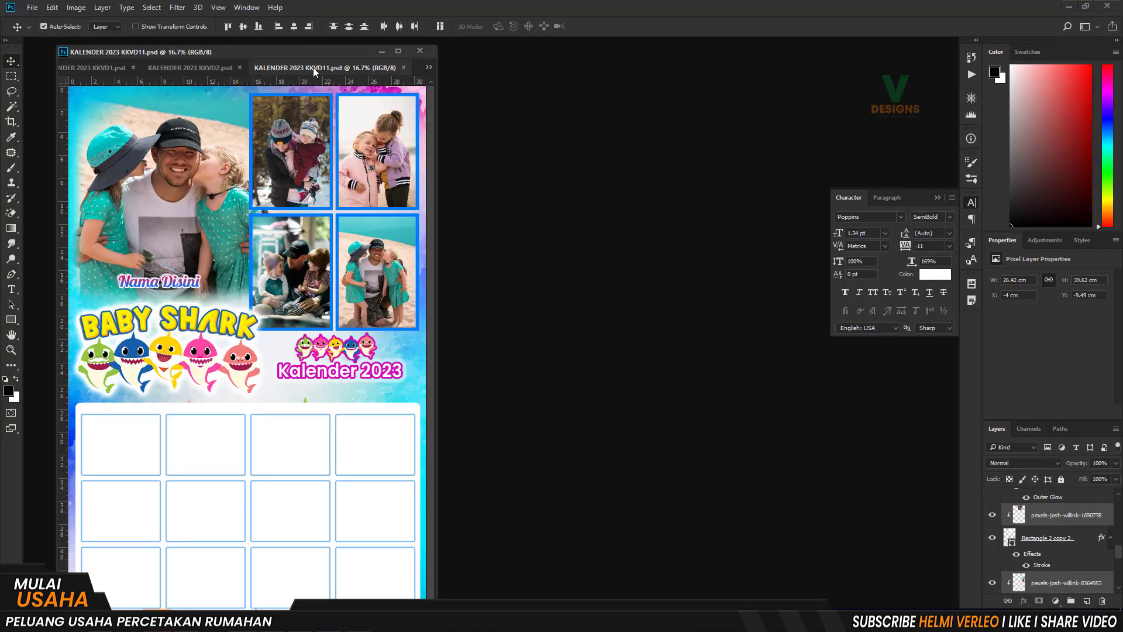
{"action": "mouse_move", "coordinate": [348, 68]}
{"action": "left_mouse_down"}
{"action": "mouse_move", "coordinate": [695, 67]}
{"action": "mouse_move", "coordinate": [544, 66]}
{"action": "left_mouse_up"}
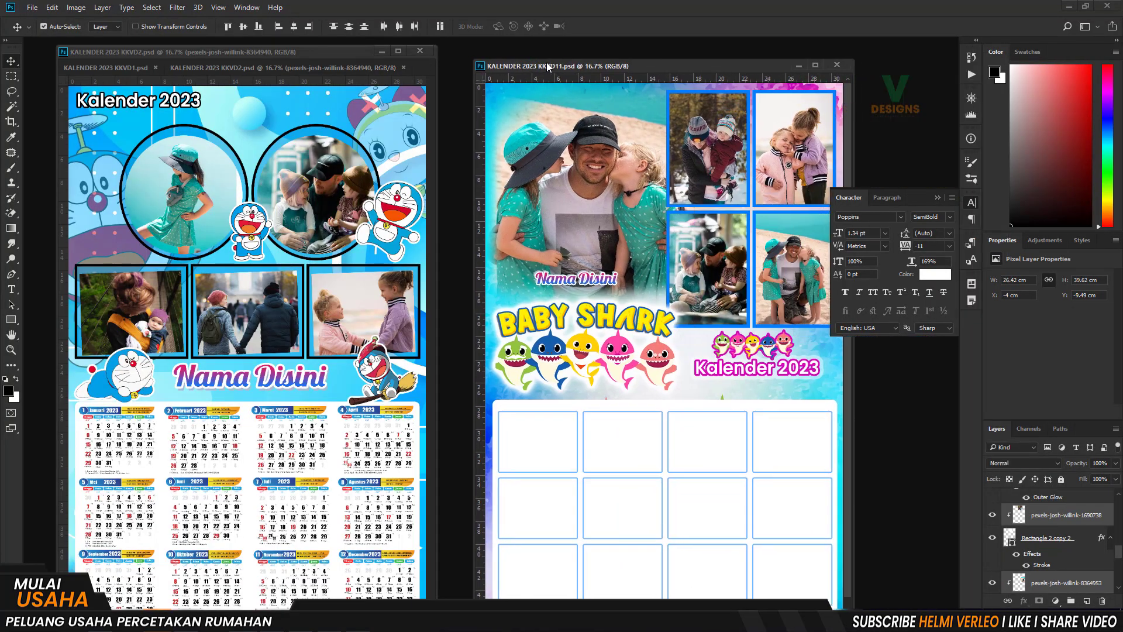
{"action": "key", "text": "ctrl+w"}
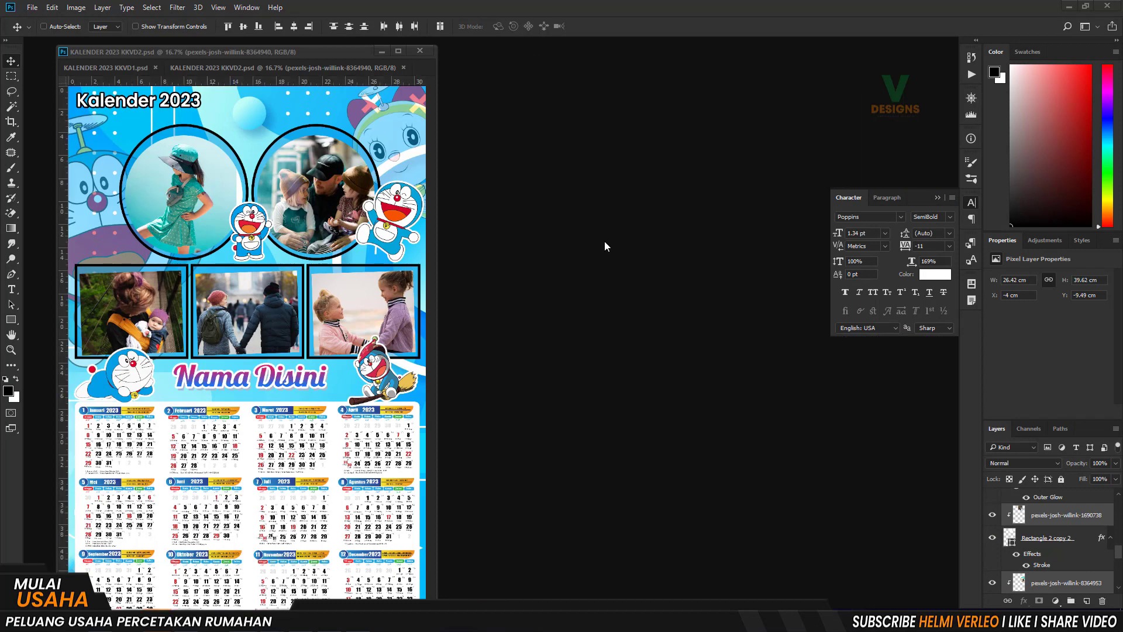
Step: Open the KKVD12 teddy-bear calendar from the 2023 calendar folder
{"action": "key", "text": "alt+Tab"}
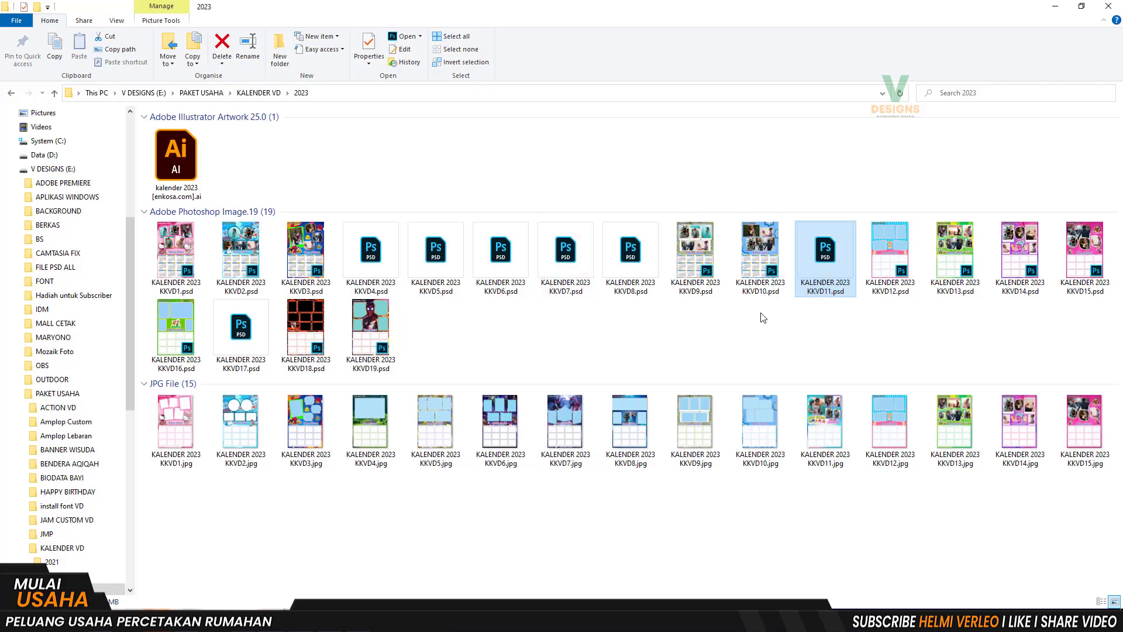
{"action": "left_click", "coordinate": [888, 267]}
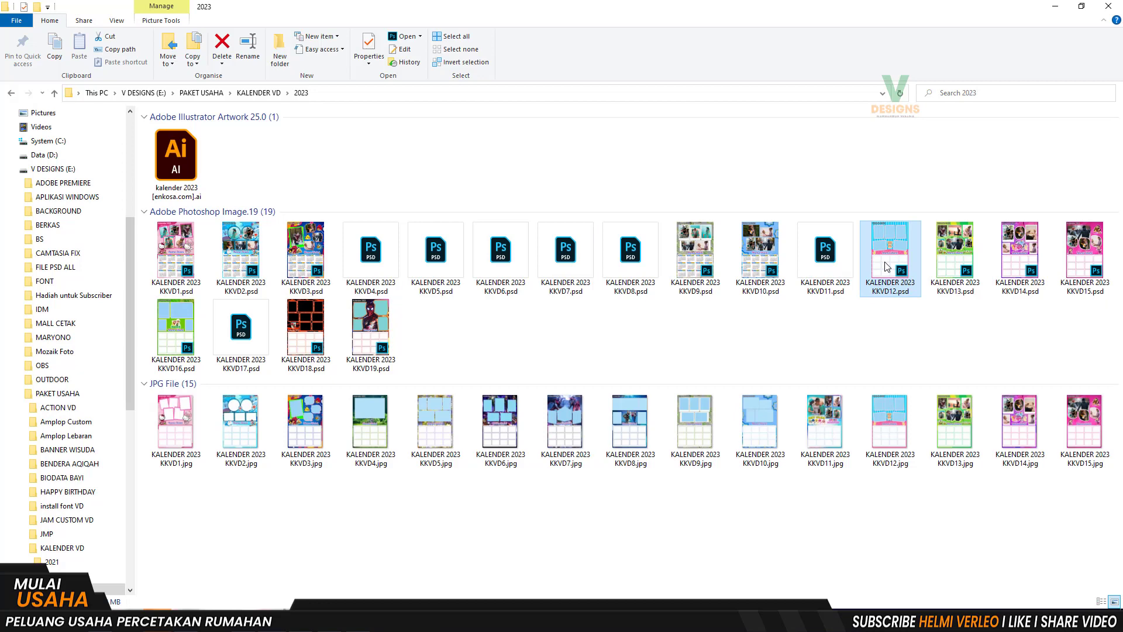
{"action": "double_click", "coordinate": [888, 267]}
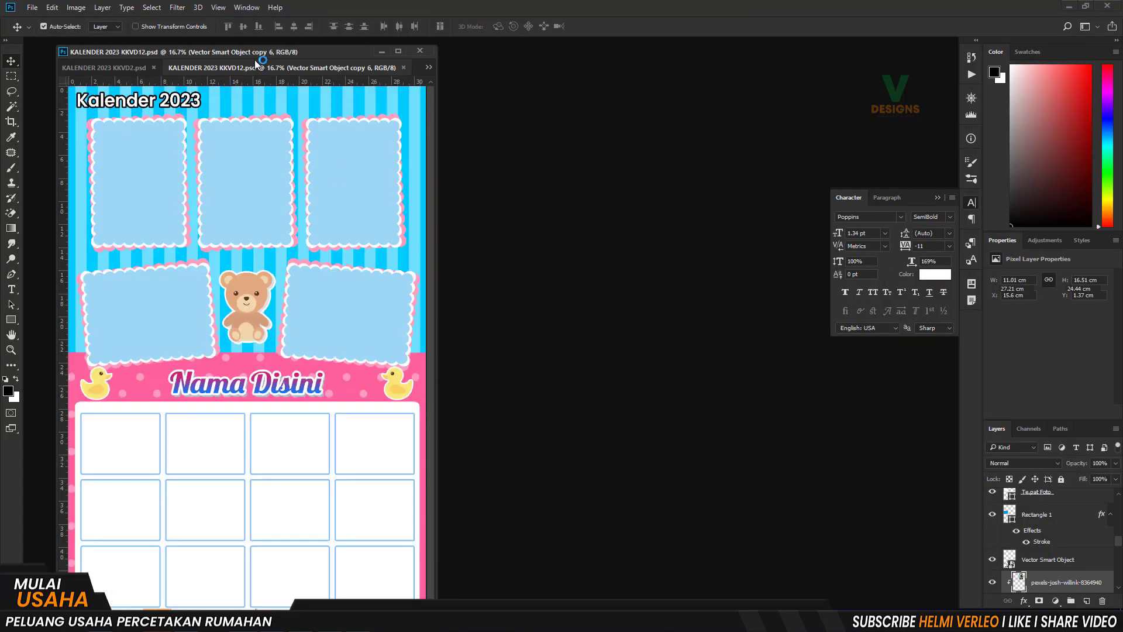
Step: Float the teddy-bear calendar and clip the girl photo from Hello Kitty into the first scalloped frame
{"action": "left_click_drag", "start_coordinate": [270, 68], "coordinate": [583, 76]}
{"action": "left_click", "coordinate": [121, 68]}
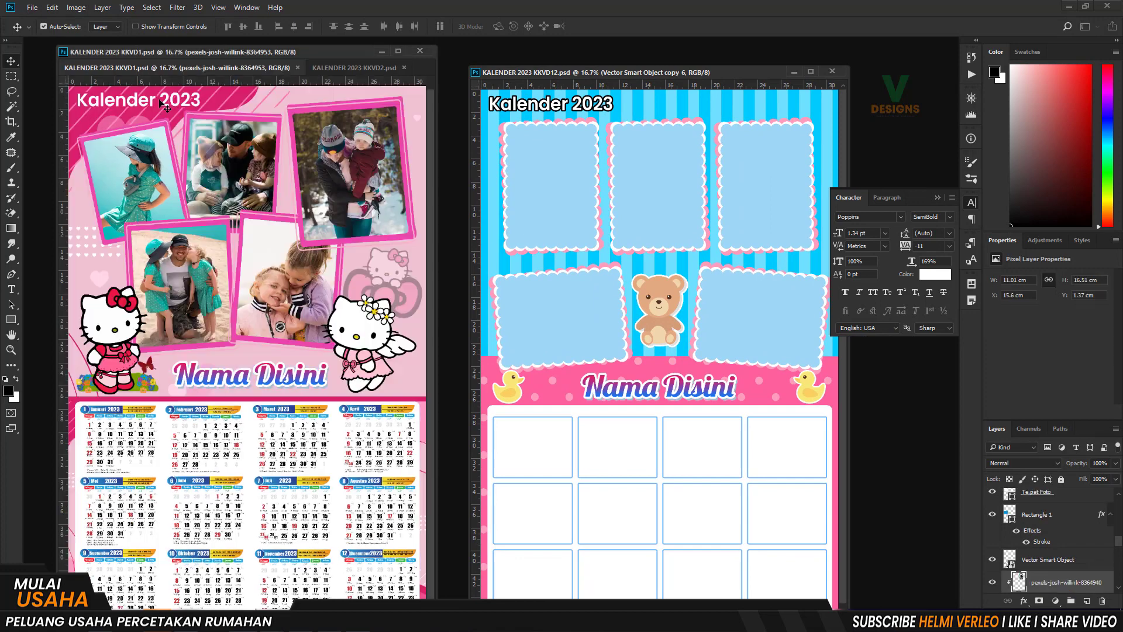
{"action": "left_click", "coordinate": [540, 191]}
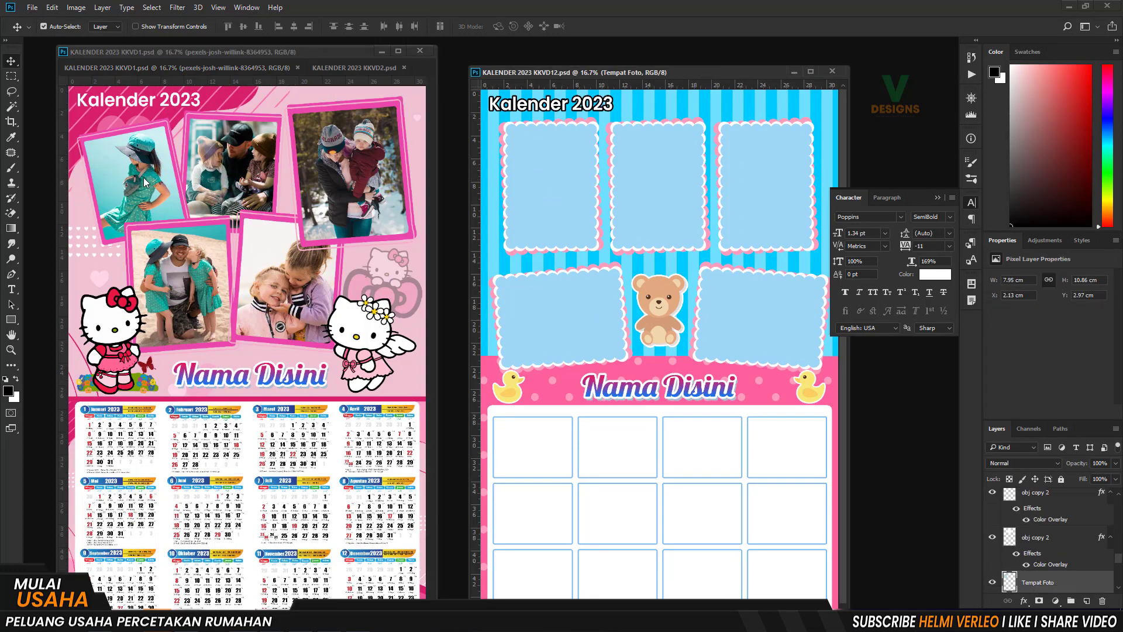
{"action": "left_click_drag", "start_coordinate": [145, 182], "coordinate": [561, 172]}
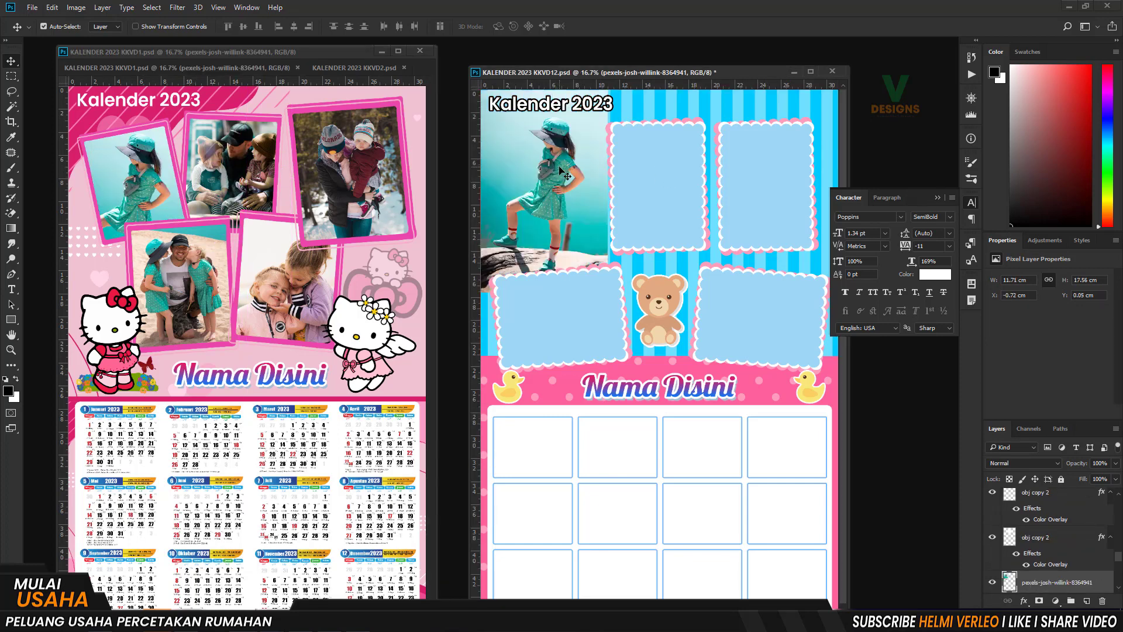
{"action": "scroll", "coordinate": [1042, 563], "scroll_direction": "down", "scroll_amount": 2}
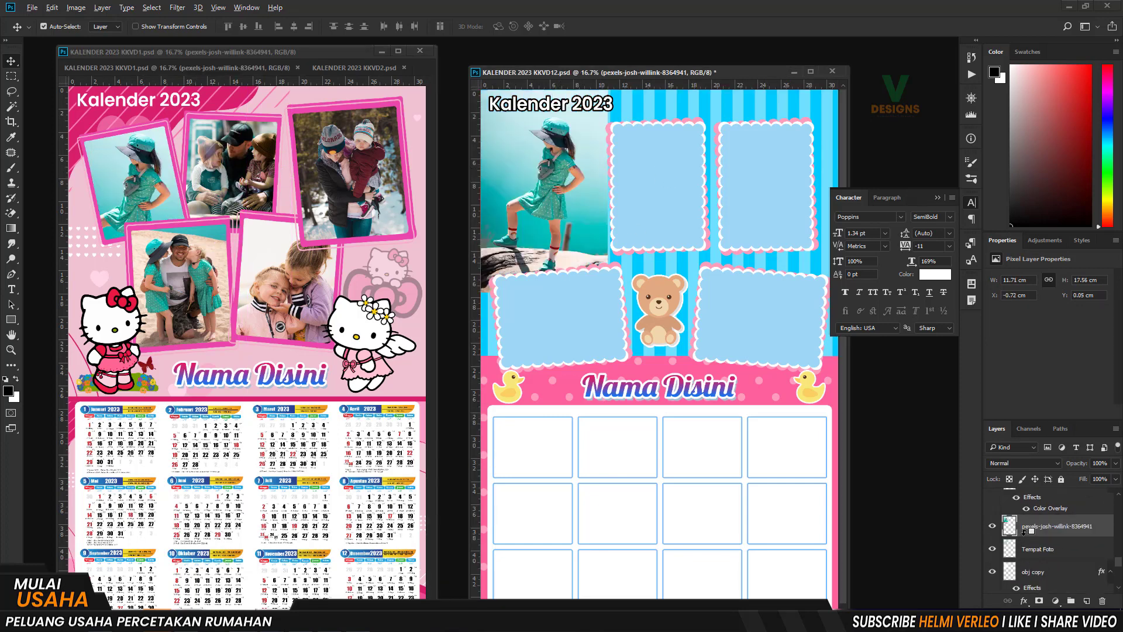
{"action": "left_click", "coordinate": [1025, 532], "text": "alt"}
{"action": "left_click_drag", "start_coordinate": [575, 192], "coordinate": [584, 199]}
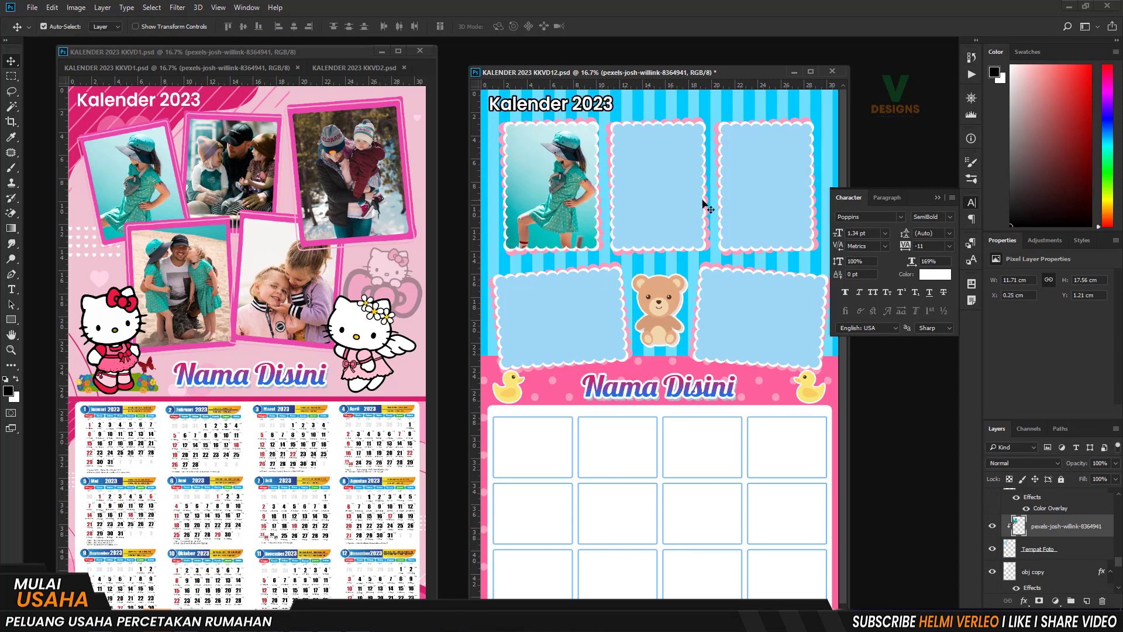
Step: Clip the father photo into the second scalloped frame and reposition it
{"action": "left_click", "coordinate": [680, 196]}
{"action": "left_click_drag", "start_coordinate": [274, 184], "coordinate": [670, 178]}
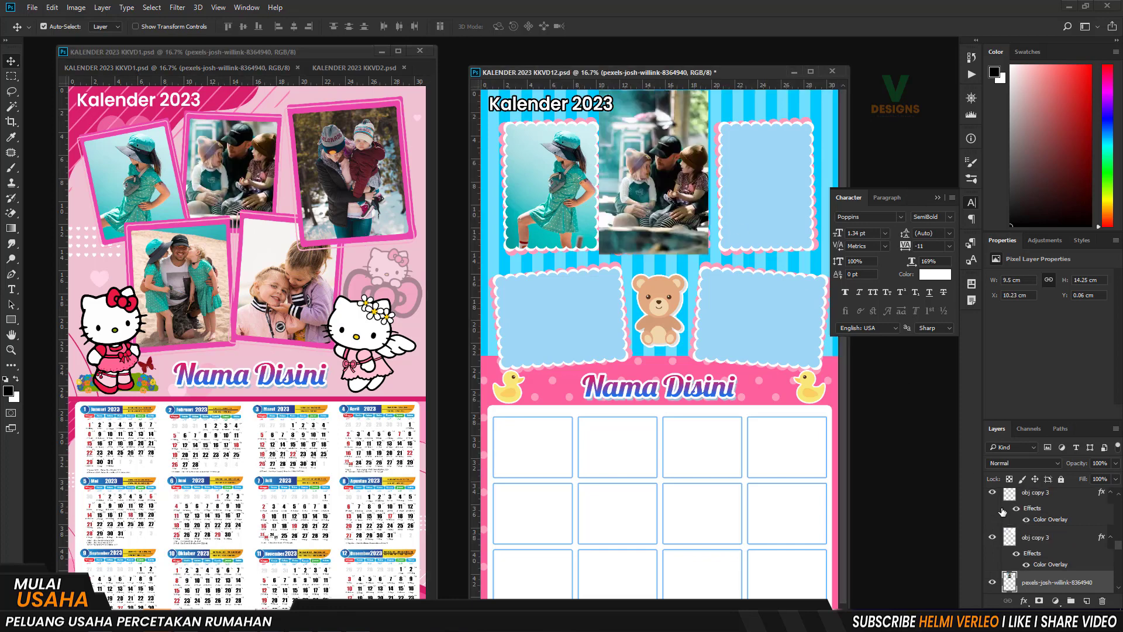
{"action": "scroll", "coordinate": [1012, 527], "scroll_direction": "down", "scroll_amount": 1}
{"action": "scroll", "coordinate": [1027, 544], "scroll_direction": "down", "scroll_amount": 1}
{"action": "left_click", "coordinate": [1029, 535], "text": "alt"}
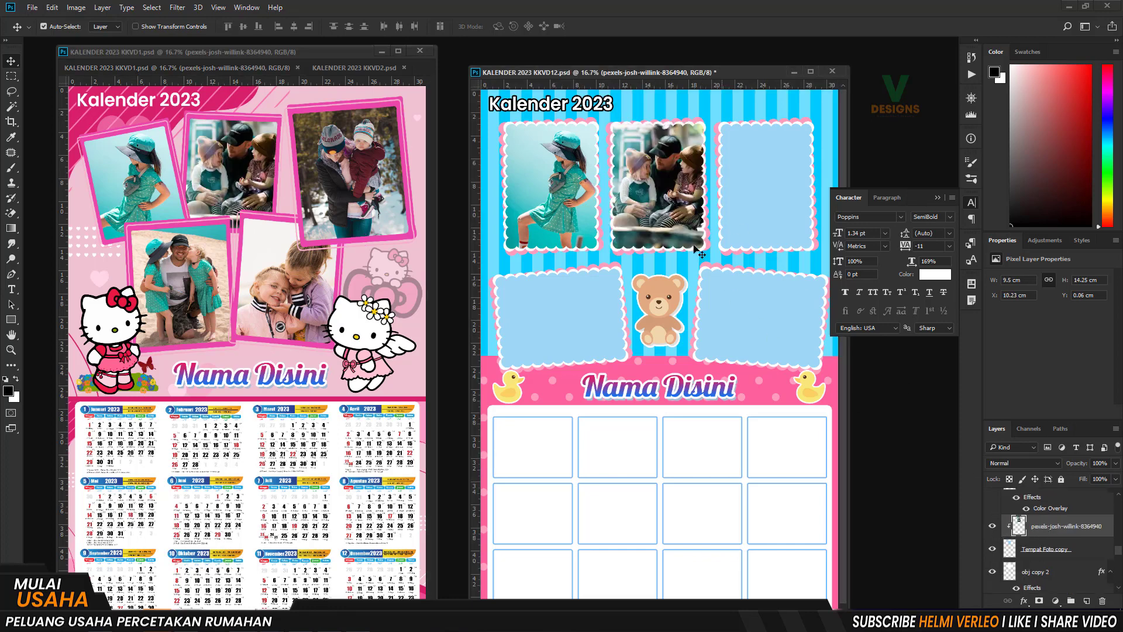
{"action": "left_click_drag", "start_coordinate": [676, 195], "coordinate": [682, 186]}
Step: Place the mother-and-child photo into the third scalloped frame, nudged down to fit
{"action": "left_click", "coordinate": [768, 178]}
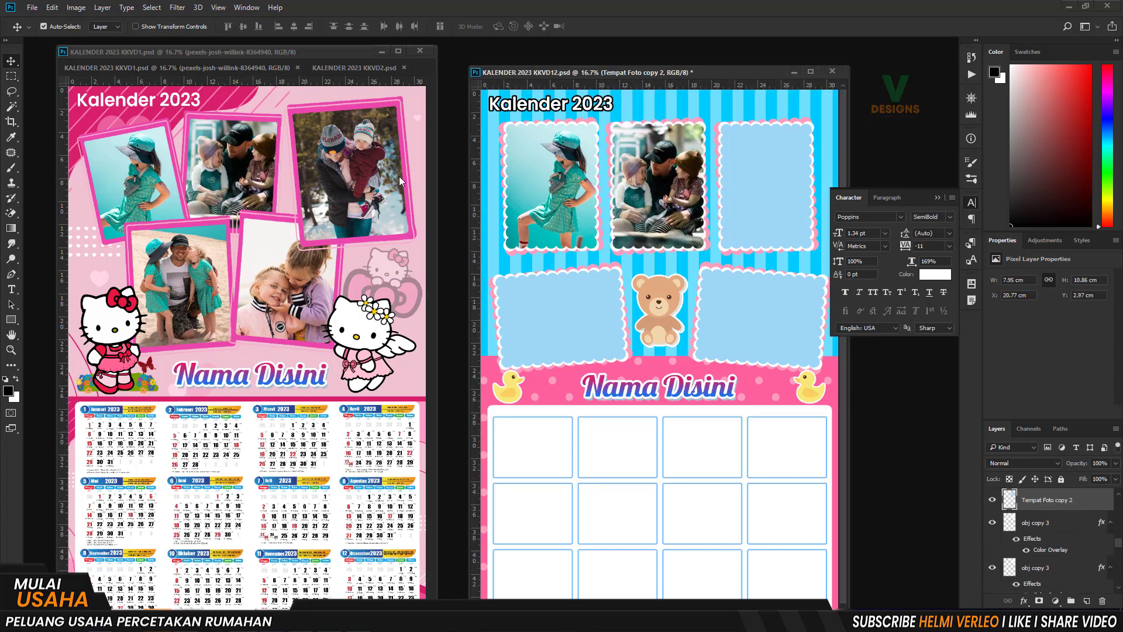
{"action": "left_click_drag", "start_coordinate": [353, 200], "coordinate": [769, 206]}
{"action": "left_click_drag", "start_coordinate": [1057, 582], "coordinate": [1021, 508]}
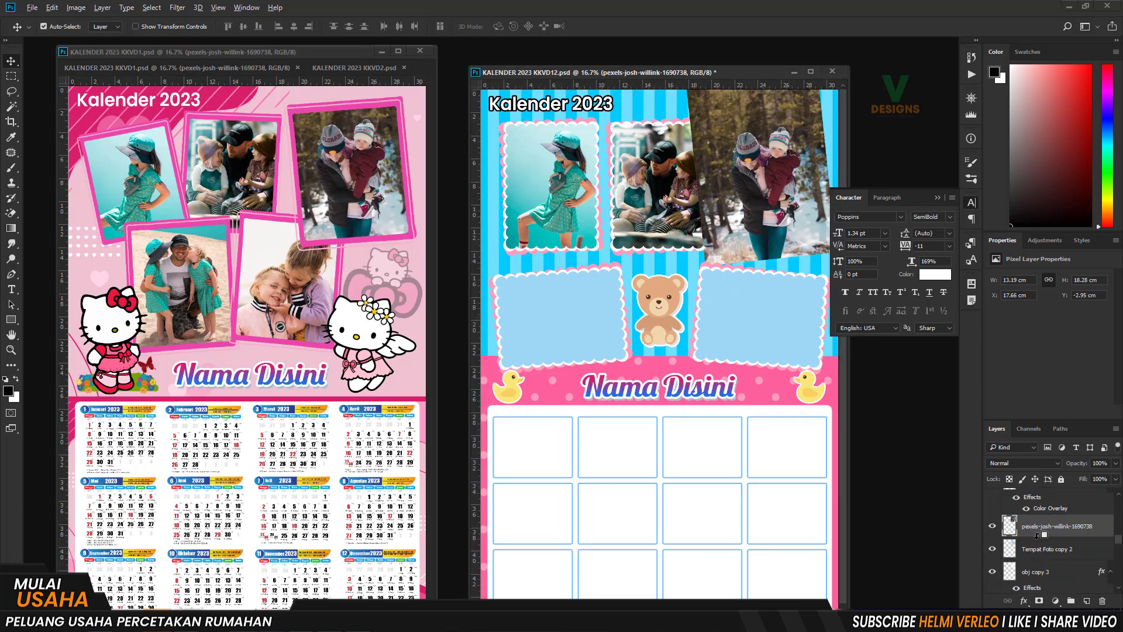
{"action": "left_click_drag", "start_coordinate": [761, 199], "coordinate": [763, 204]}
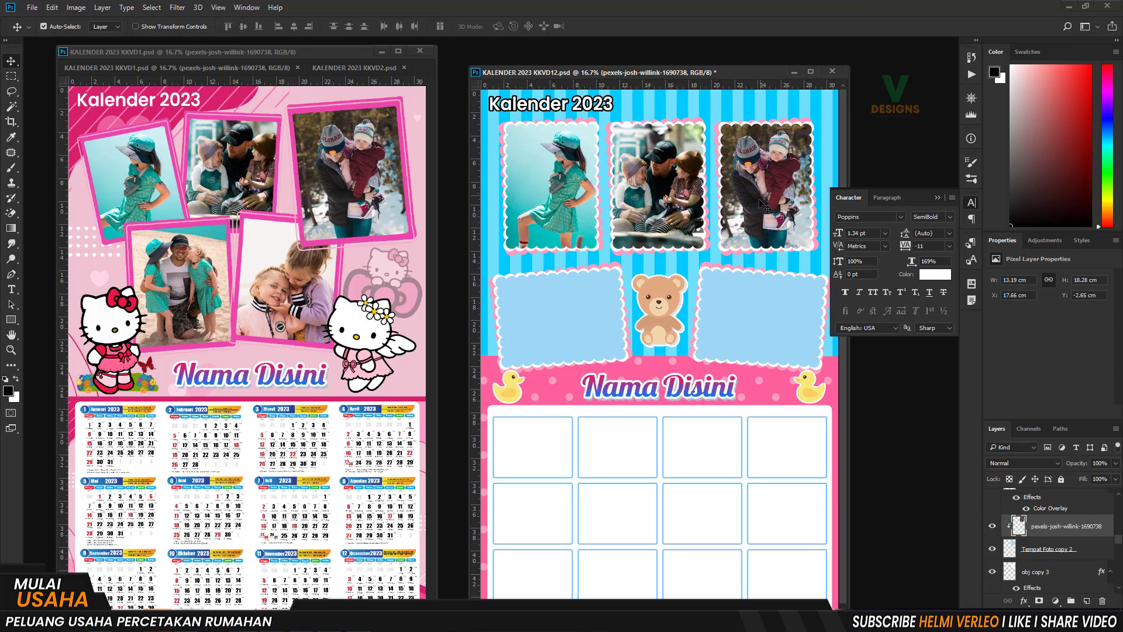
{"action": "left_click", "coordinate": [547, 331]}
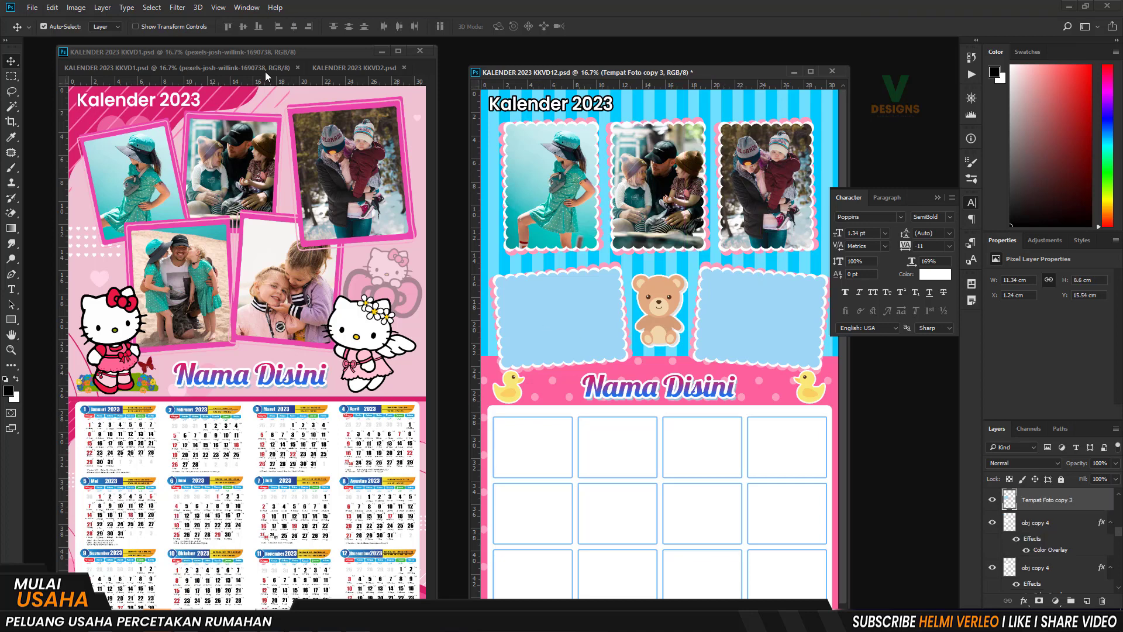
{"action": "left_click", "coordinate": [351, 67]}
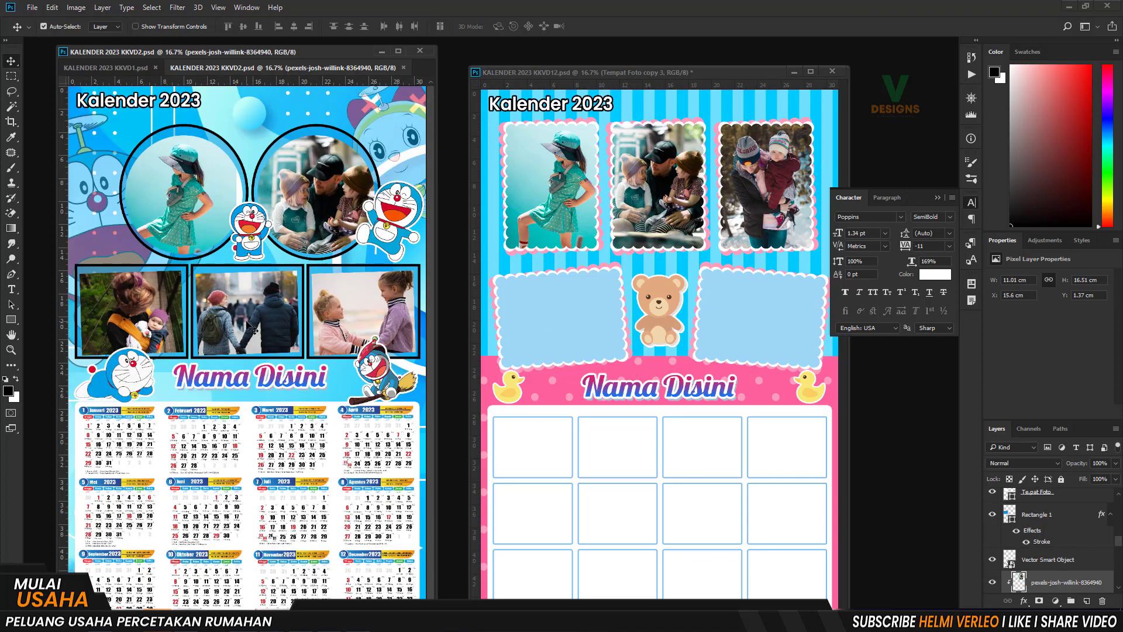
Step: Clip the walking-couple photo into the lower-left frame and enlarge it to fill
{"action": "mouse_move", "coordinate": [253, 329]}
{"action": "left_mouse_down"}
{"action": "mouse_move", "coordinate": [581, 325]}
{"action": "mouse_move", "coordinate": [567, 338]}
{"action": "left_mouse_up"}
{"action": "scroll", "coordinate": [1031, 562], "scroll_direction": "down", "scroll_amount": 2}
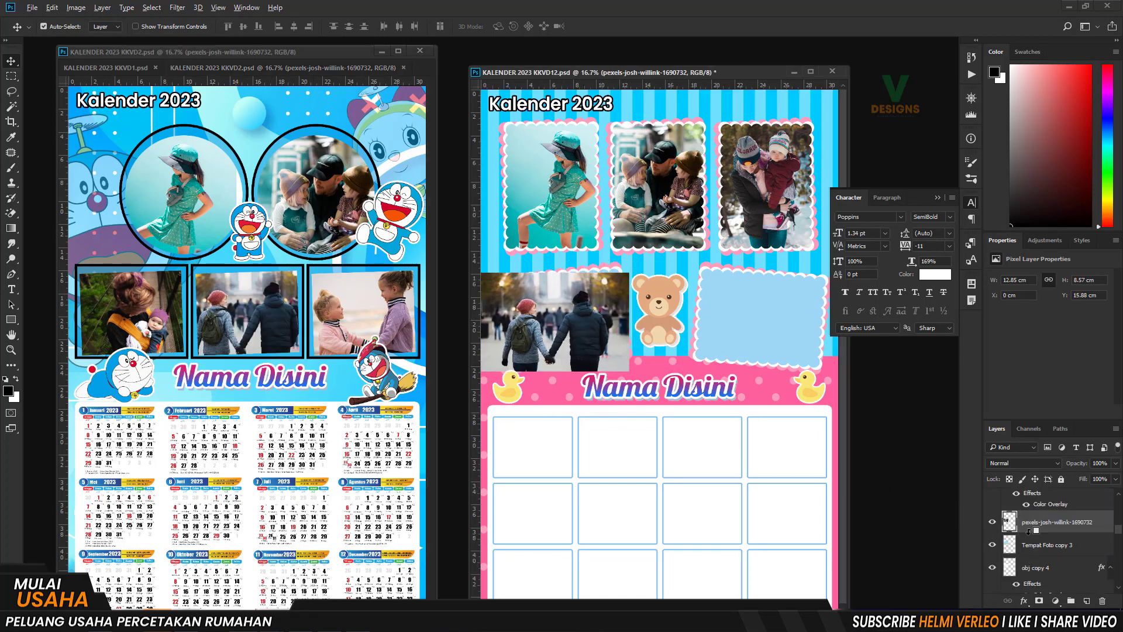
{"action": "left_click", "coordinate": [1028, 532], "text": "alt"}
{"action": "key", "text": "ctrl+t"}
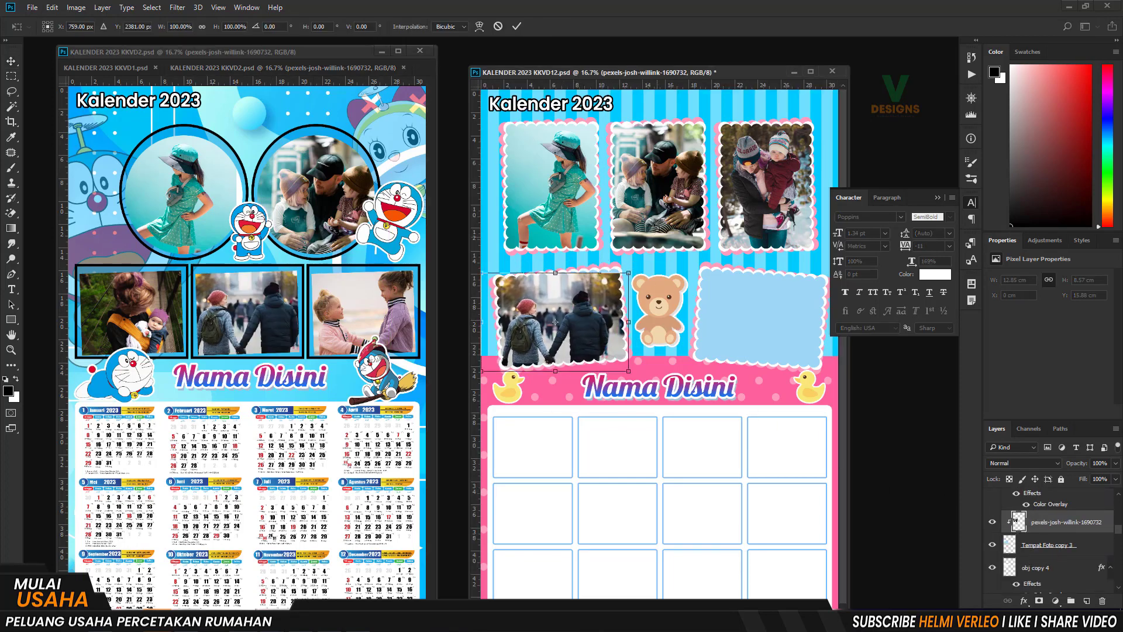
{"action": "left_click_drag", "start_coordinate": [628, 273], "coordinate": [635, 263]}
{"action": "key", "text": "Return"}
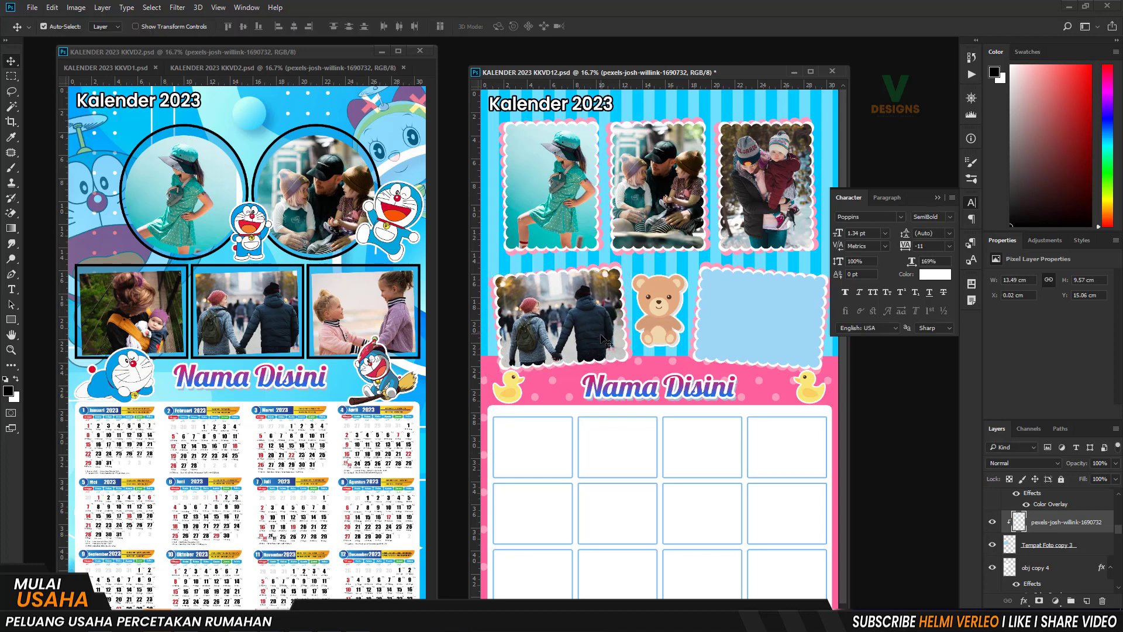
Step: Put the two-girls photo into the lower-right frame, enlarged, slightly tilted and clipped
{"action": "left_click", "coordinate": [752, 321]}
{"action": "left_click_drag", "start_coordinate": [363, 311], "coordinate": [758, 275]}
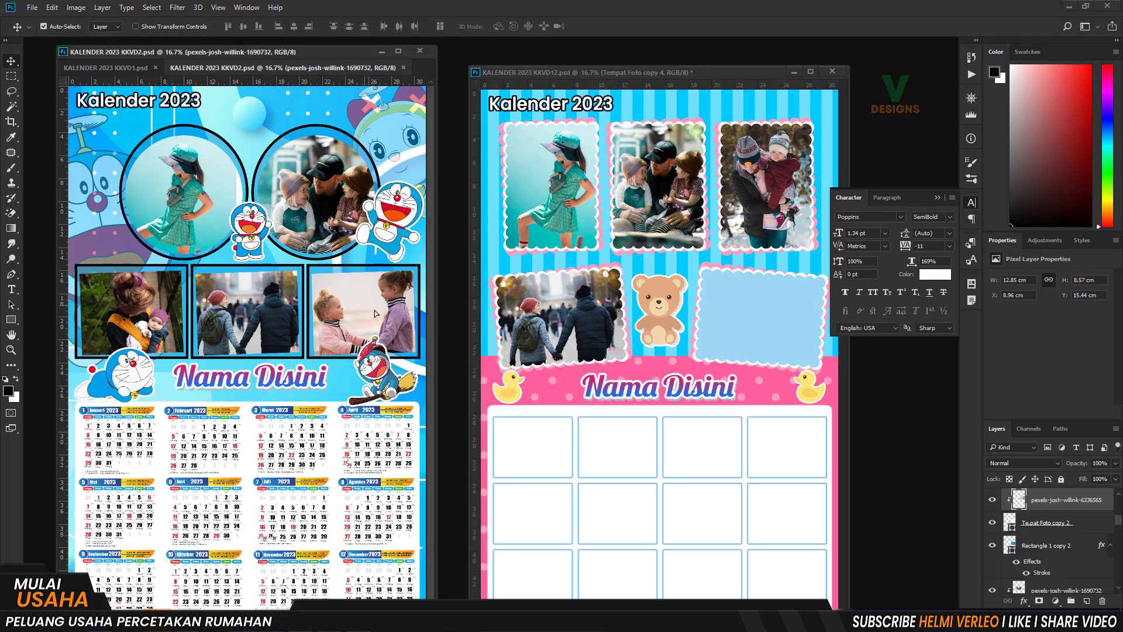
{"action": "key", "text": "ctrl+t"}
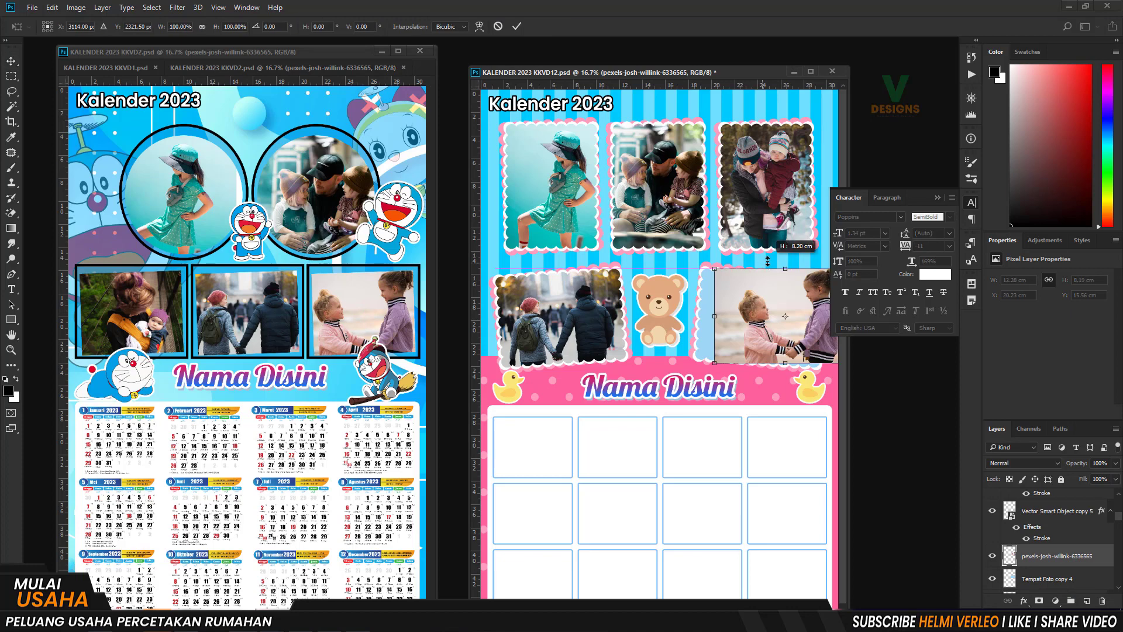
{"action": "left_click_drag", "start_coordinate": [785, 316], "coordinate": [773, 316]}
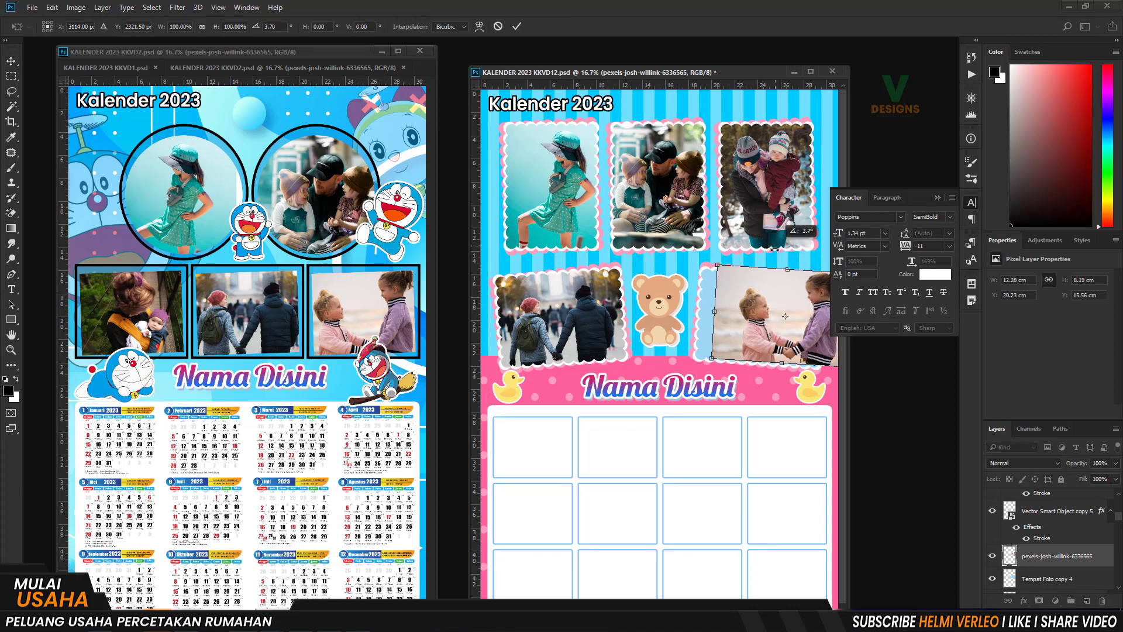
{"action": "left_click_drag", "start_coordinate": [842, 370], "coordinate": [803, 387]}
{"action": "key", "text": "Return"}
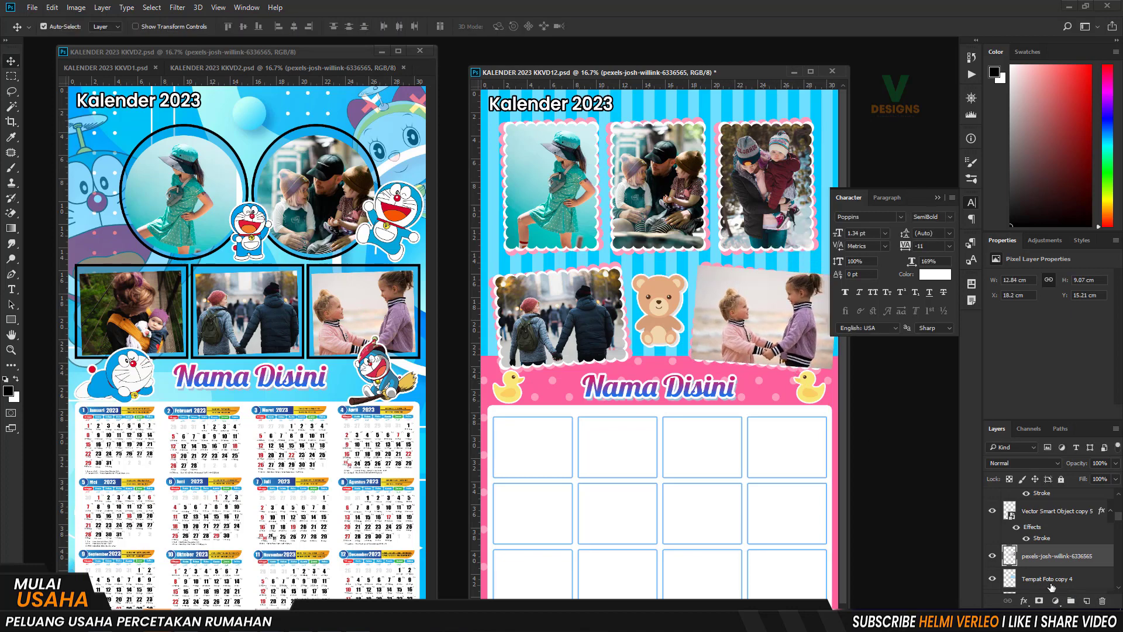
{"action": "left_click", "coordinate": [1046, 565], "text": "alt"}
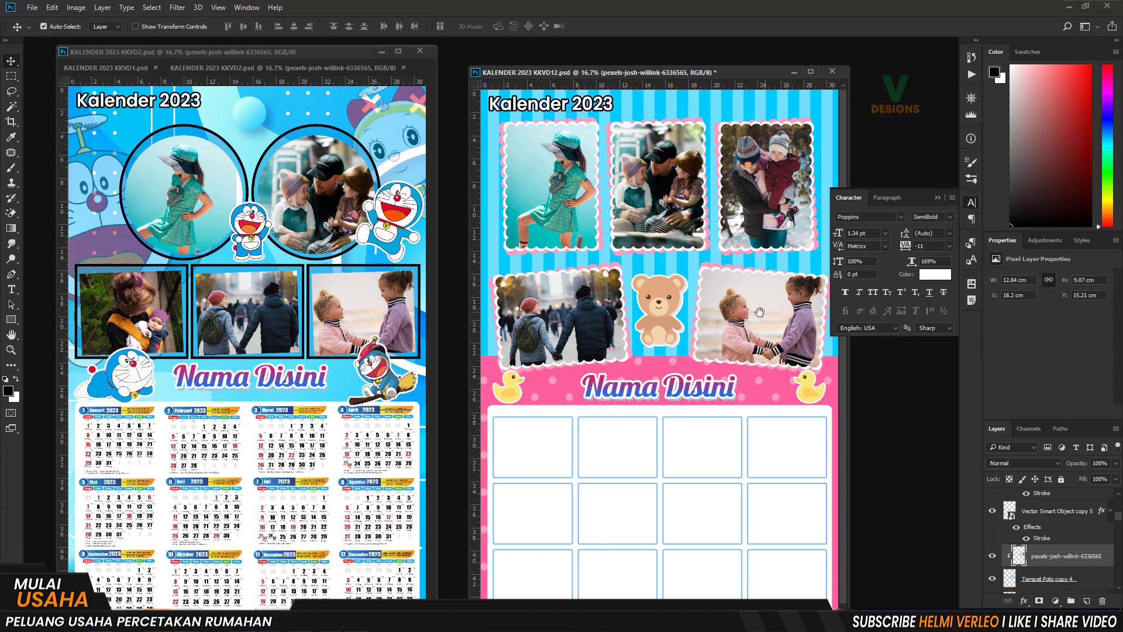
Step: Save the calendar and delete the empty month-box grid
{"action": "key", "text": "ctrl+s"}
{"action": "left_click", "coordinate": [629, 460]}
{"action": "scroll", "coordinate": [629, 460], "scroll_direction": "down", "scroll_amount": 1}
{"action": "key", "text": "Delete"}
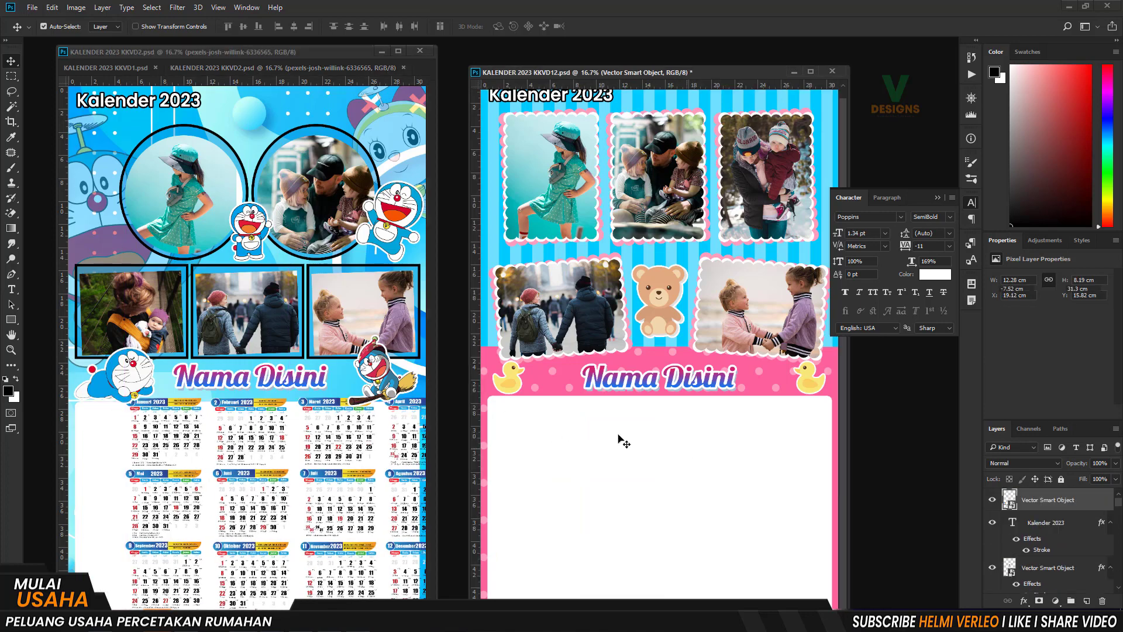
Step: Drag the 2023 month grid from KKVD2 below Nama Disini, nudge it down, and save
{"action": "mouse_move", "coordinate": [392, 436]}
{"action": "left_mouse_down"}
{"action": "mouse_move", "coordinate": [529, 454]}
{"action": "mouse_move", "coordinate": [613, 405]}
{"action": "left_mouse_up"}
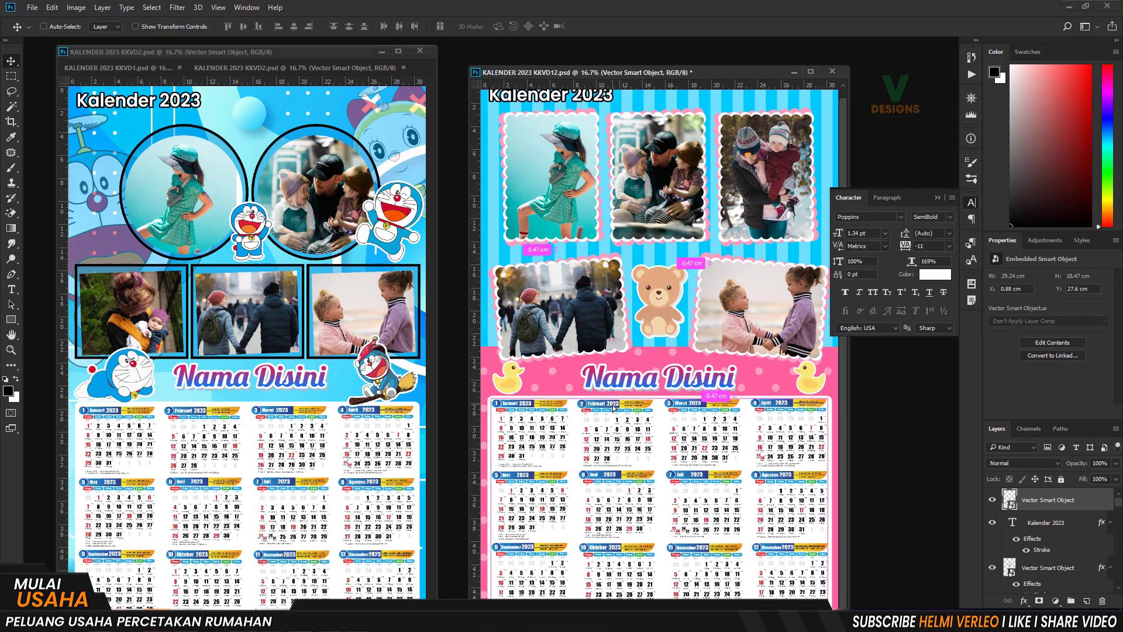
{"action": "key", "text": "ctrl+t"}
{"action": "key", "text": "Down"}
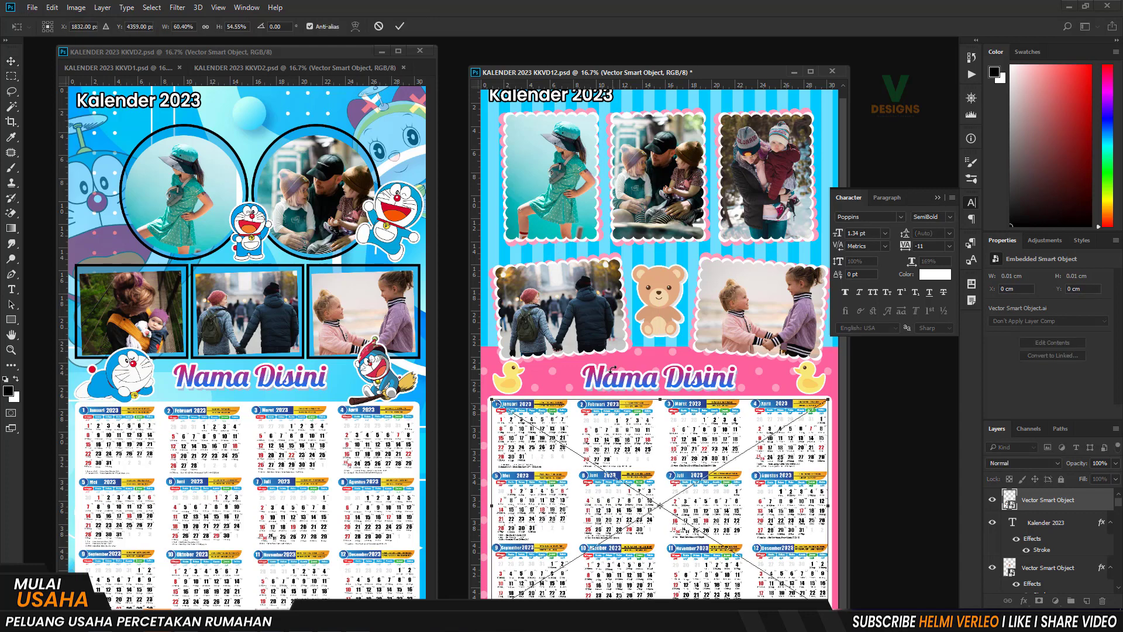
{"action": "scroll", "coordinate": [613, 370], "scroll_direction": "down", "scroll_amount": 1}
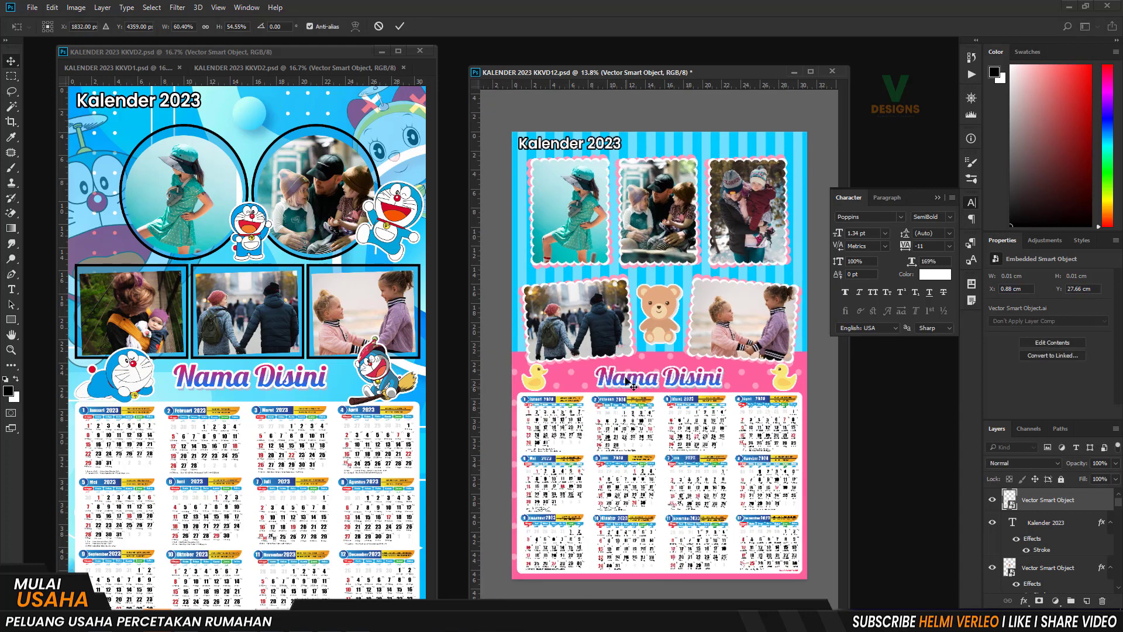
{"action": "key", "text": "Return"}
{"action": "key", "text": "ctrl+s"}
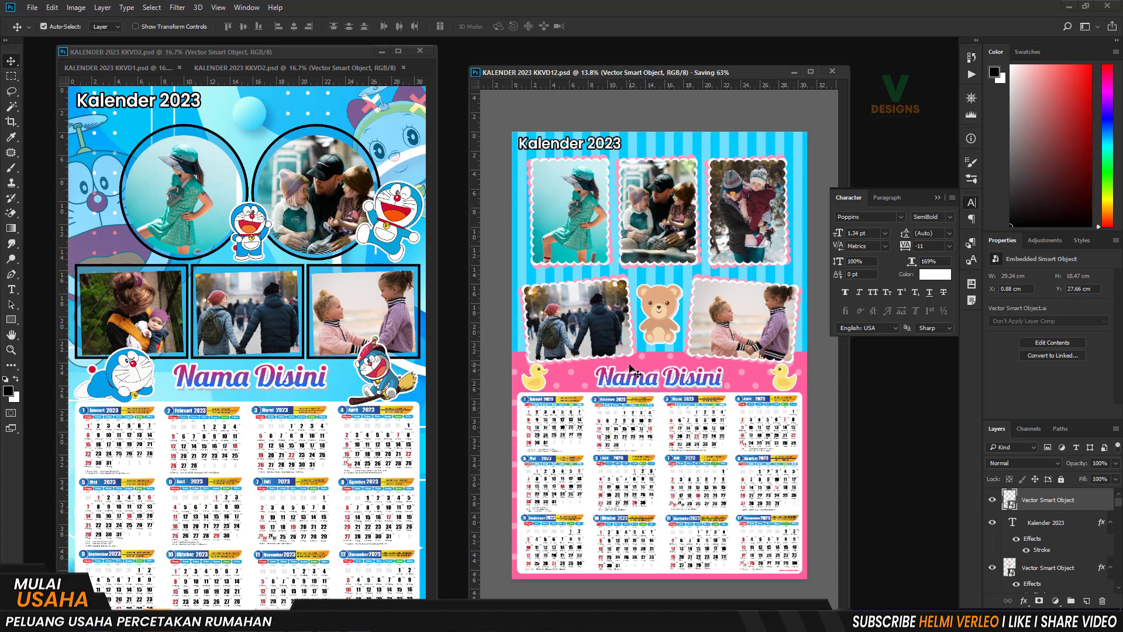
Step: Switch screen mode, then zoom and pan around the teddy-bear calendar to inspect its months
{"action": "key", "text": "f"}
{"action": "scroll", "coordinate": [497, 408], "scroll_direction": "up", "scroll_amount": 1}
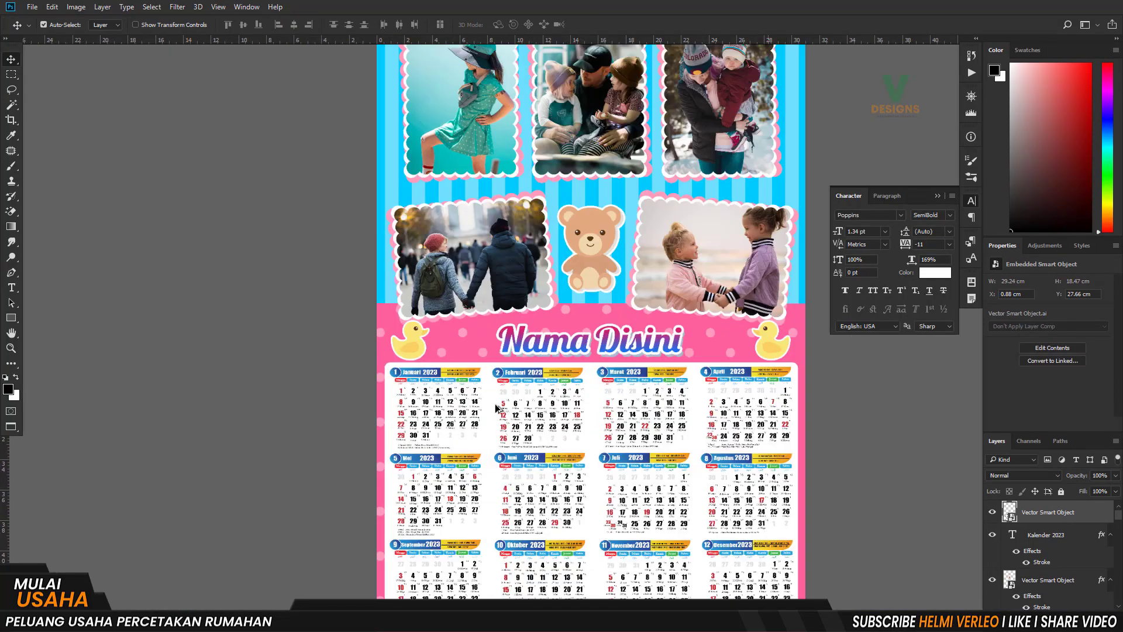
{"action": "scroll", "coordinate": [496, 408], "scroll_direction": "up", "scroll_amount": 2}
{"action": "scroll", "coordinate": [409, 392], "scroll_direction": "up", "scroll_amount": 2}
{"action": "scroll", "coordinate": [335, 381], "scroll_direction": "up", "scroll_amount": 2}
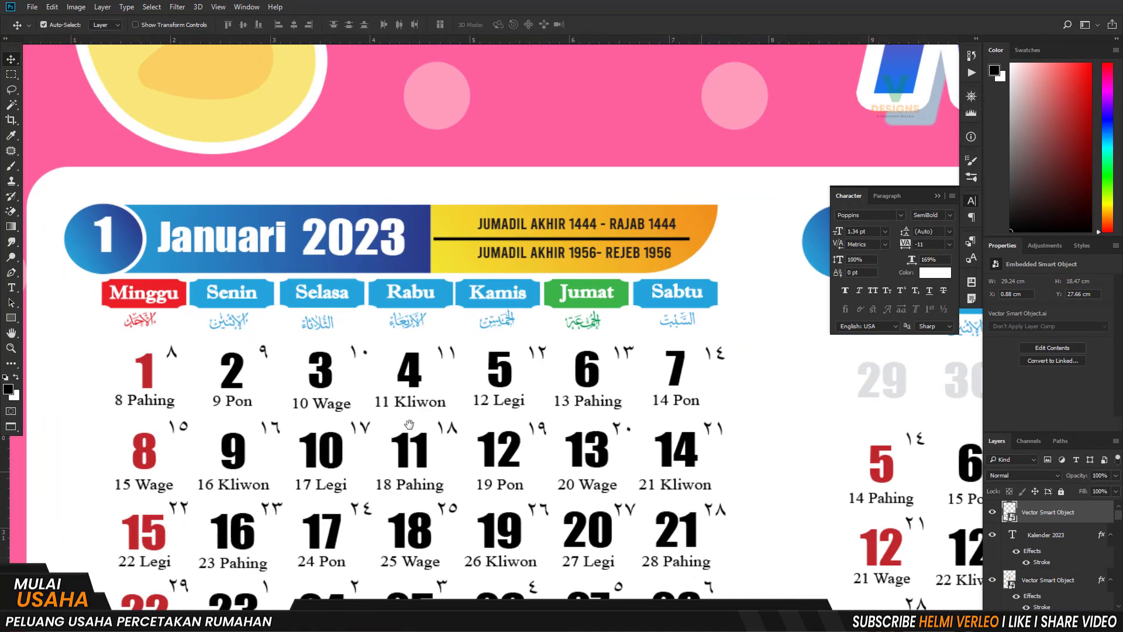
{"action": "scroll", "coordinate": [409, 424], "scroll_direction": "down", "scroll_amount": 1}
{"action": "scroll", "coordinate": [468, 362], "scroll_direction": "down", "scroll_amount": 1}
{"action": "scroll", "coordinate": [537, 289], "scroll_direction": "down", "scroll_amount": 1}
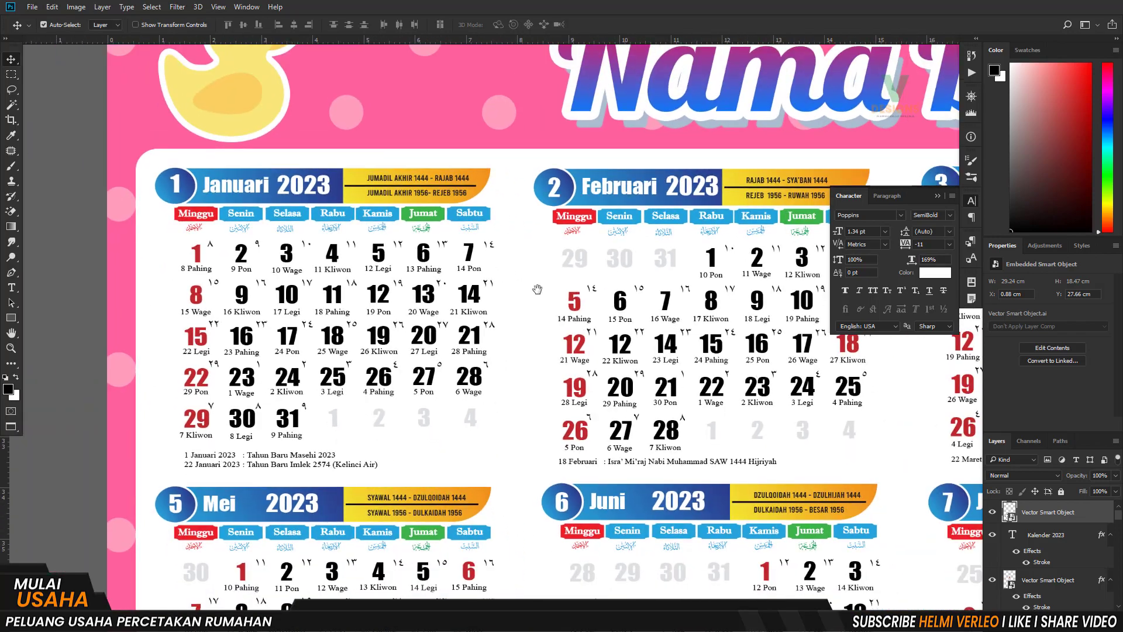
{"action": "left_click_drag", "start_coordinate": [537, 289], "coordinate": [258, 161]}
{"action": "scroll", "coordinate": [604, 332], "scroll_direction": "up", "scroll_amount": 1}
{"action": "scroll", "coordinate": [604, 333], "scroll_direction": "down", "scroll_amount": 1}
{"action": "scroll", "coordinate": [604, 332], "scroll_direction": "down", "scroll_amount": 2}
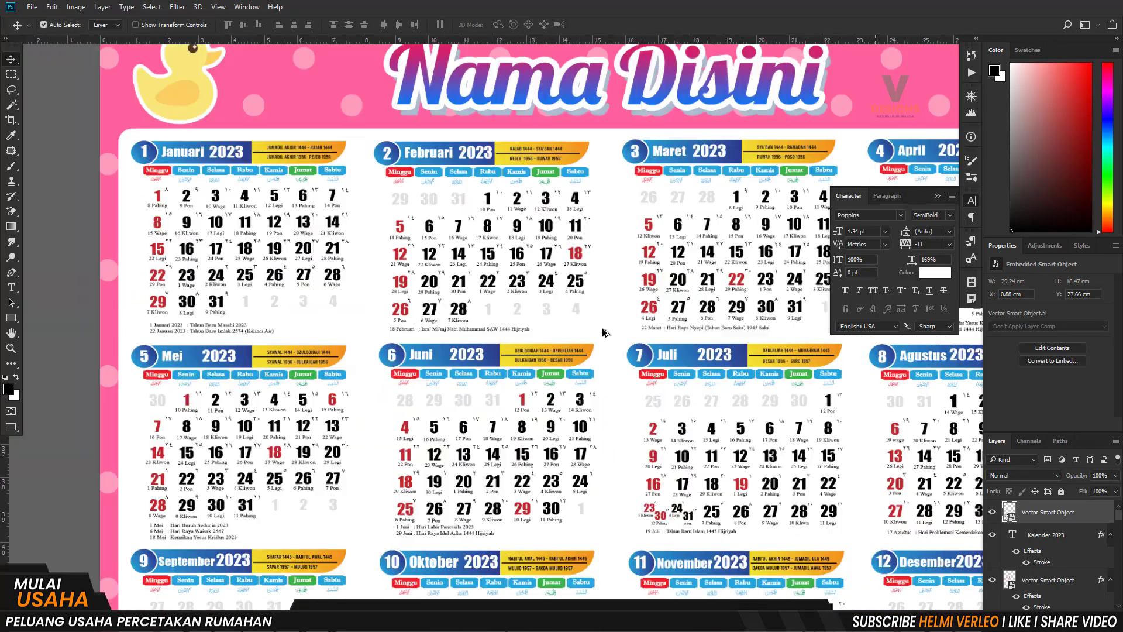
{"action": "scroll", "coordinate": [604, 332], "scroll_direction": "down", "scroll_amount": 1}
{"action": "scroll", "coordinate": [605, 332], "scroll_direction": "down", "scroll_amount": 1}
{"action": "scroll", "coordinate": [605, 339], "scroll_direction": "down", "scroll_amount": 1}
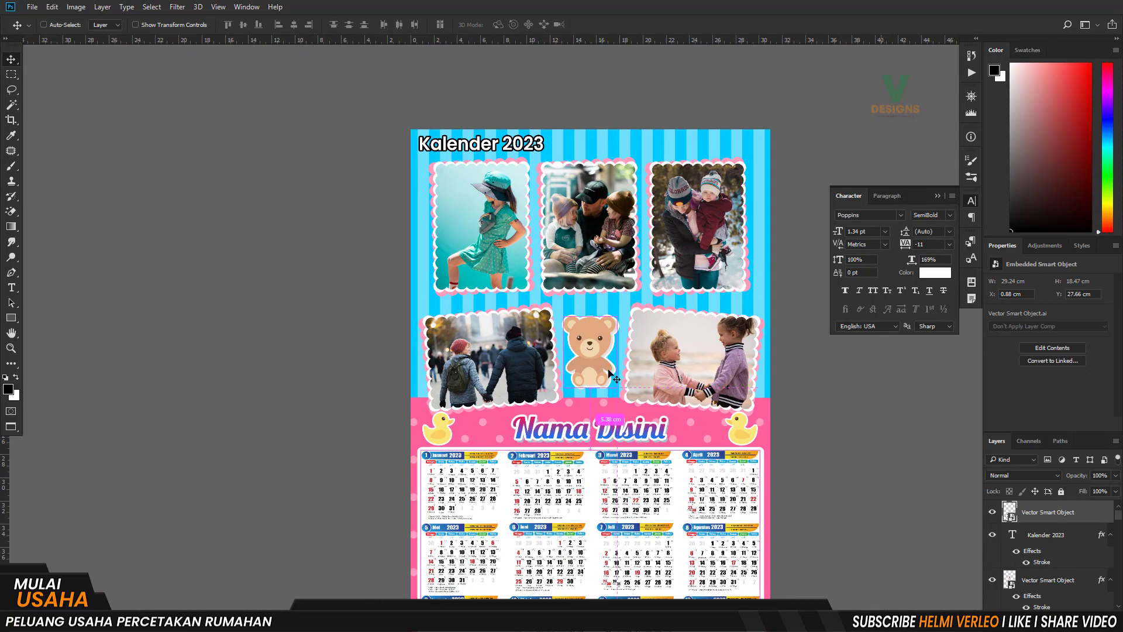
{"action": "left_click_drag", "start_coordinate": [609, 373], "coordinate": [491, 302]}
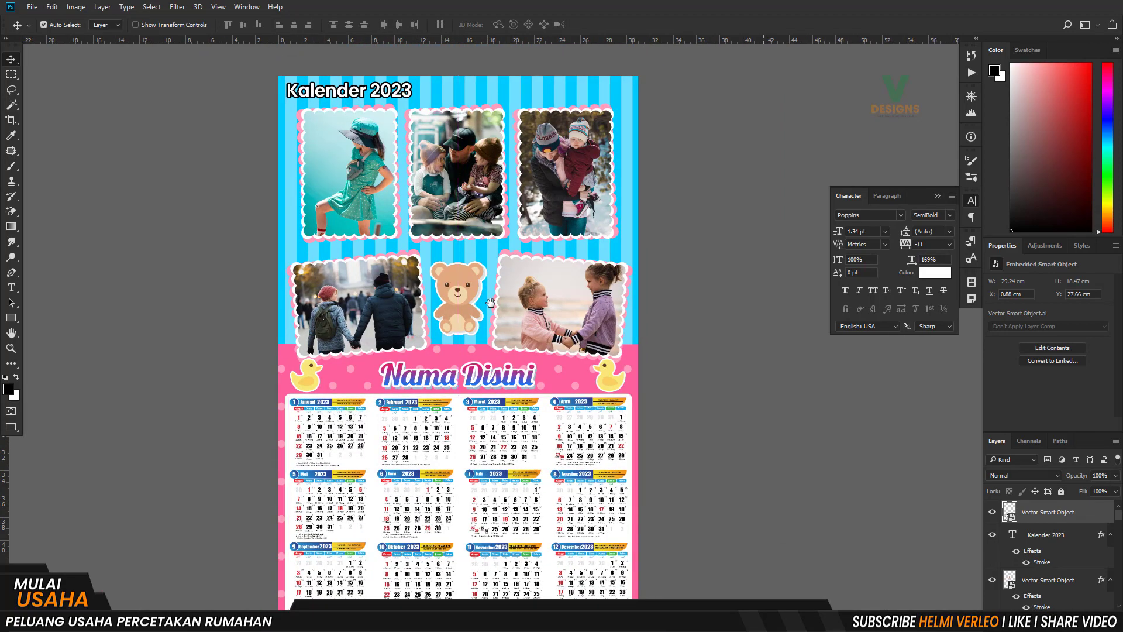